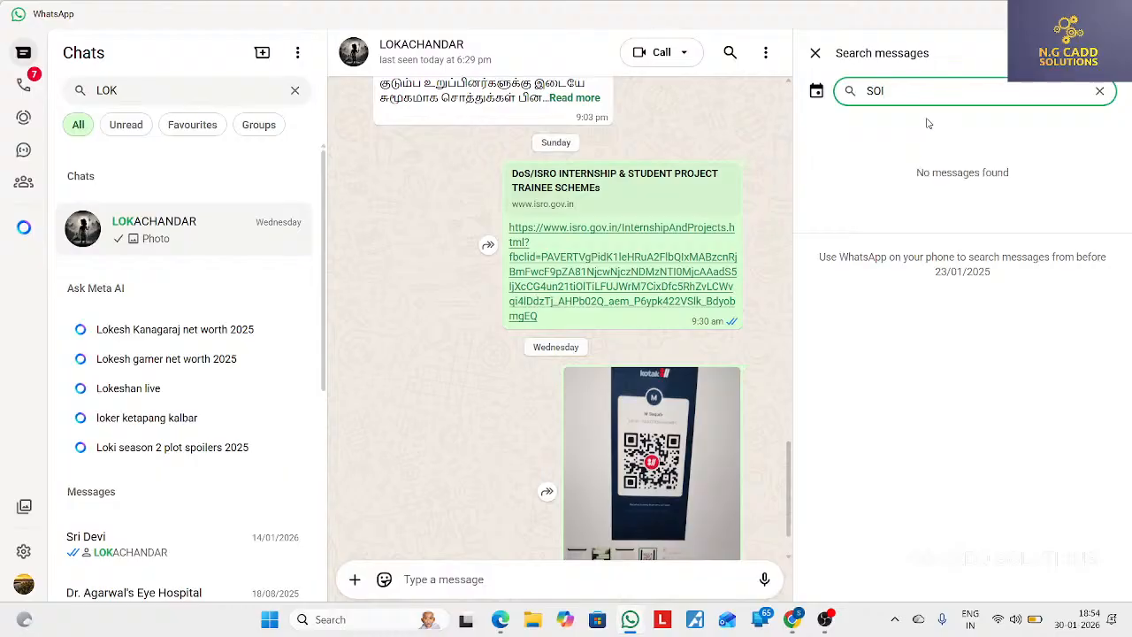
Search the chat's messages for "SO" and open the SolidProfessor Google Drive link shared on 28/04/2025
key(BackSpace)
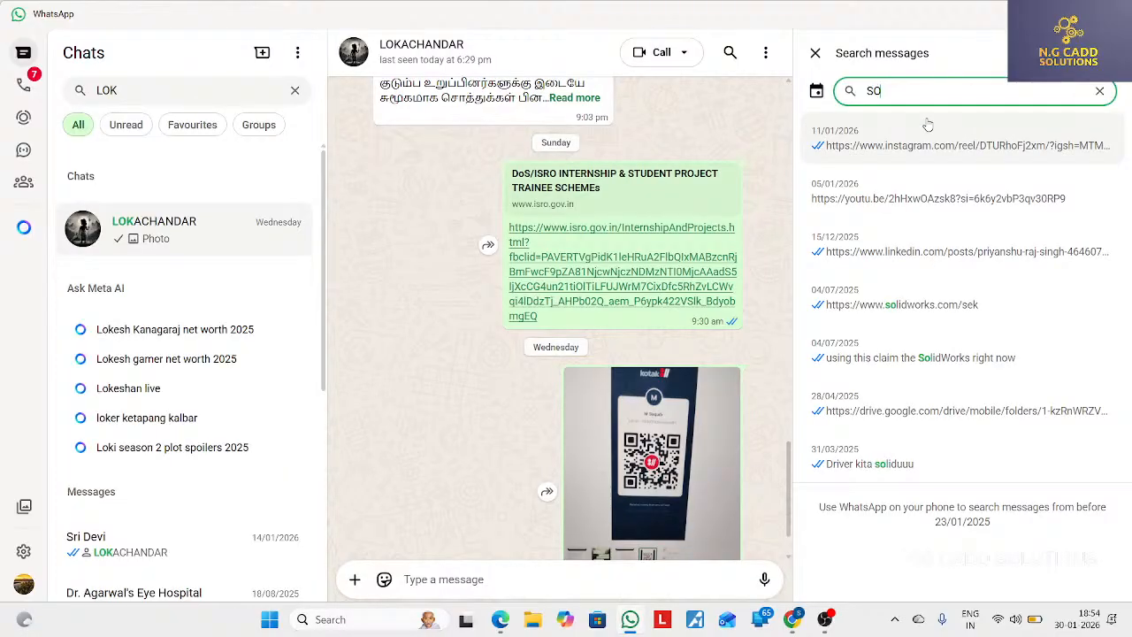
click(918, 410)
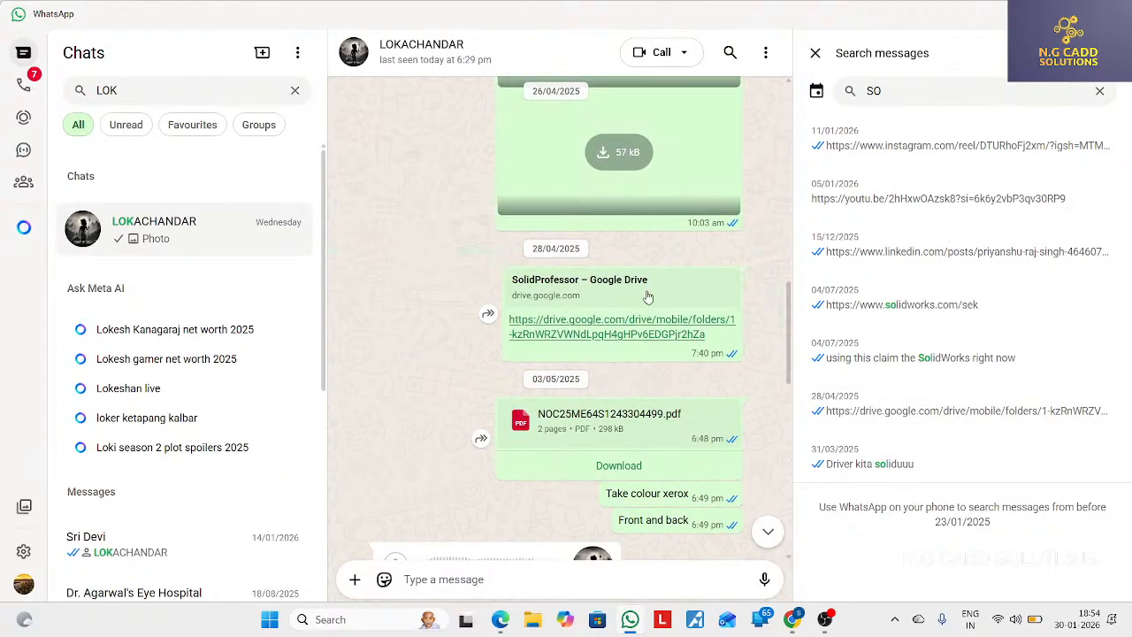
click(616, 334)
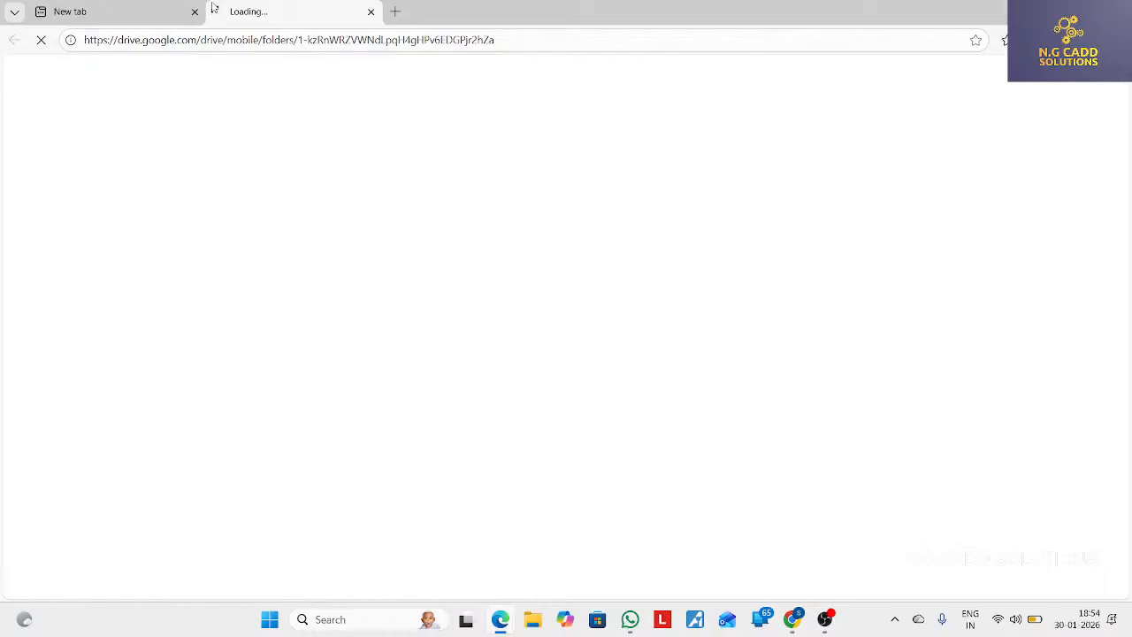
Close the blank tab and save the SolidProfessor Drive folder to the Favorites bar under its suggested name
click(195, 12)
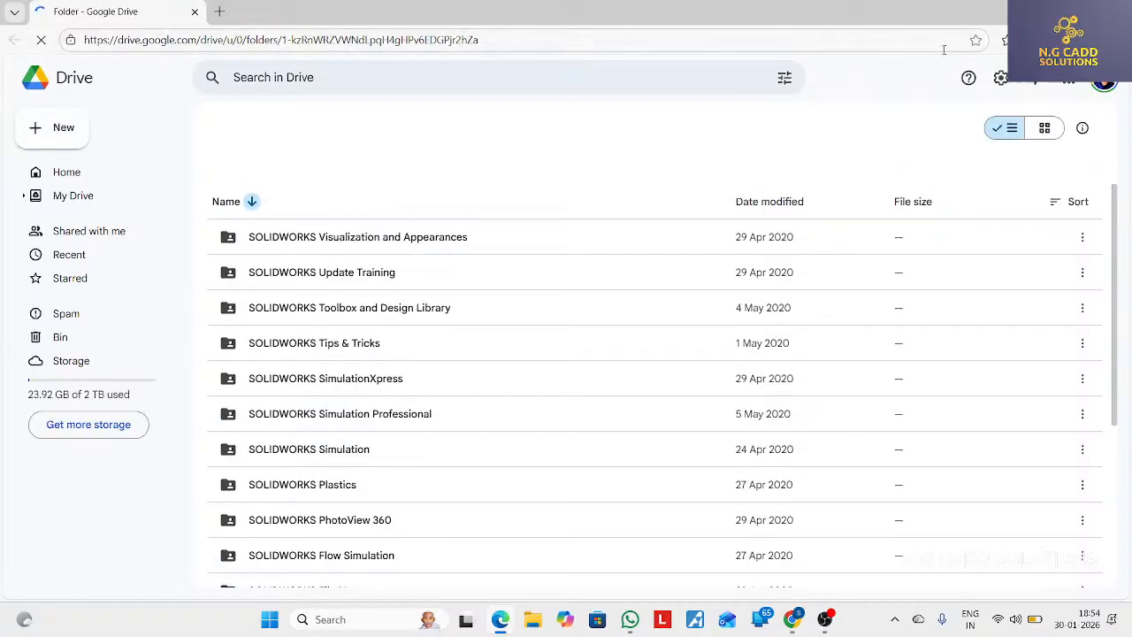
click(977, 40)
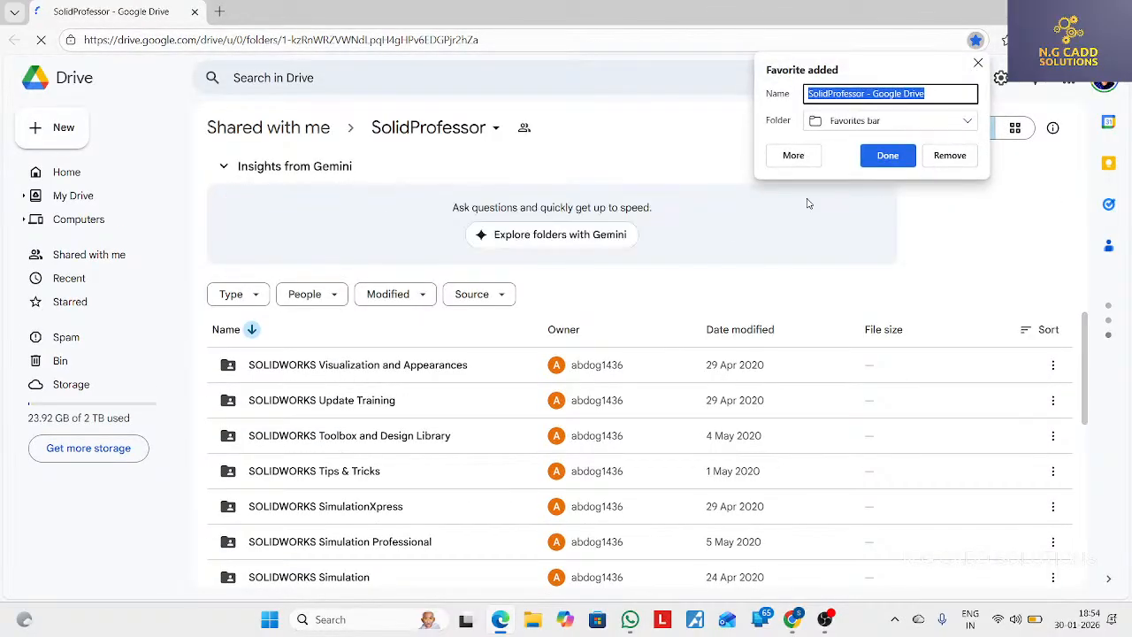
click(885, 156)
Open 1-Introduction.mp4 from the Section 1 - Appearances folder inside SOLIDWORKS Visualization and Appearances
double_click(475, 372)
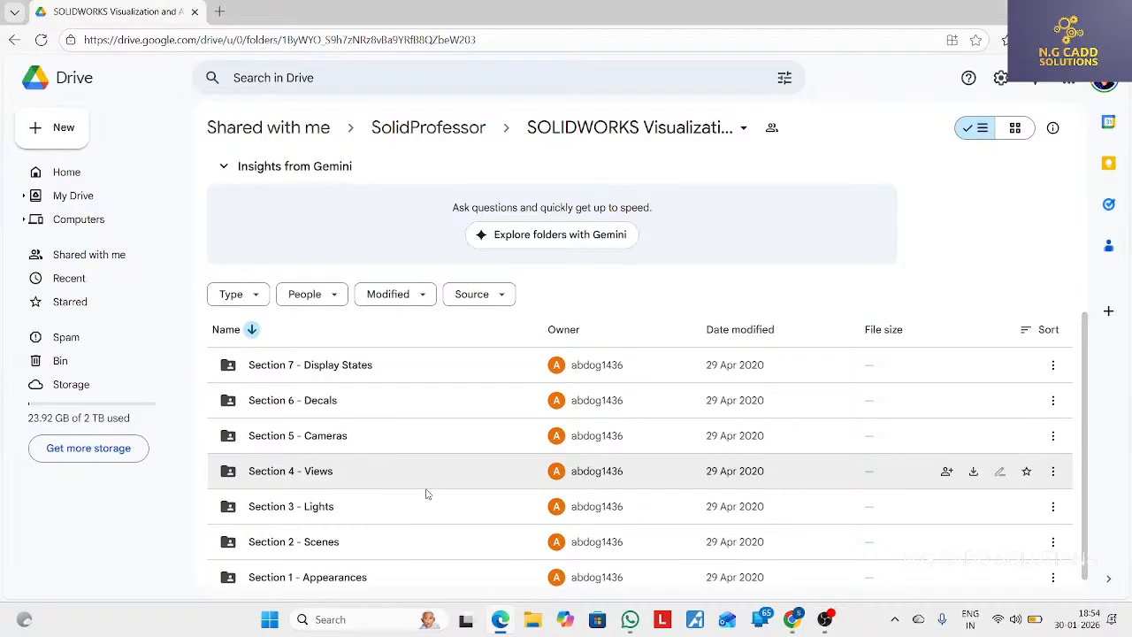
double_click(403, 585)
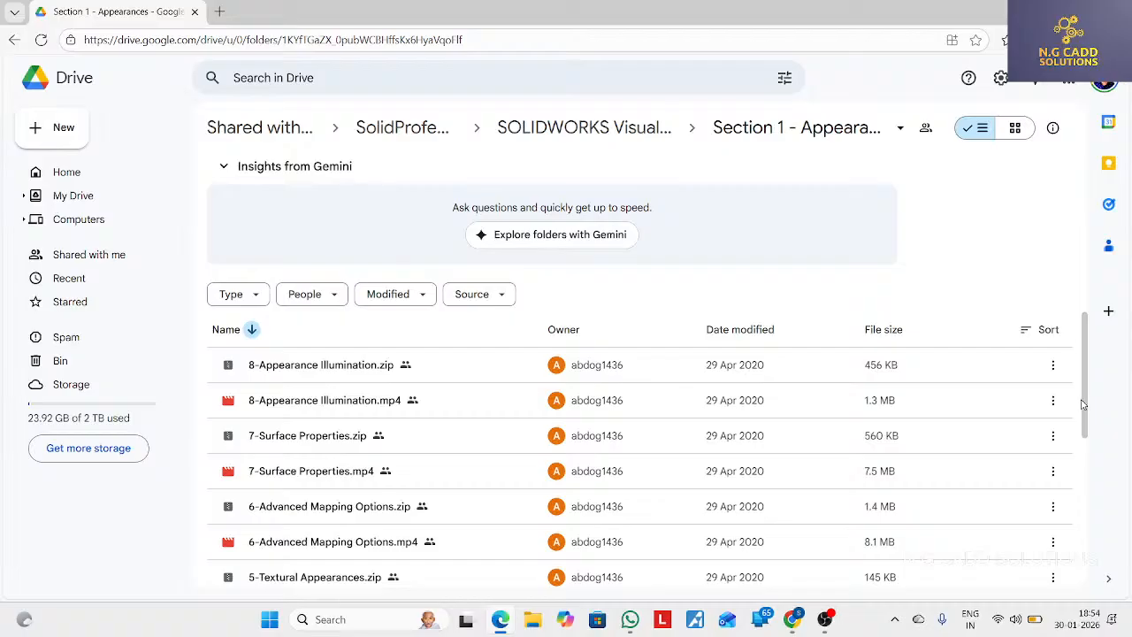
scroll(1088, 495, down, 2)
scroll(1094, 525, down, 1)
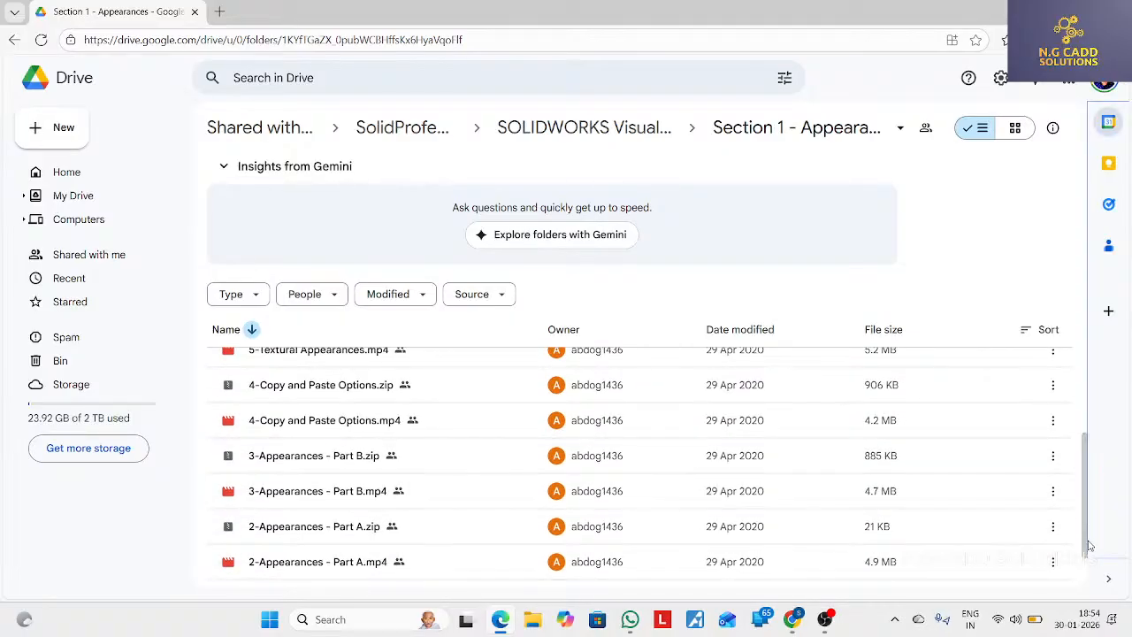
scroll(1085, 547, down, 1)
double_click(519, 566)
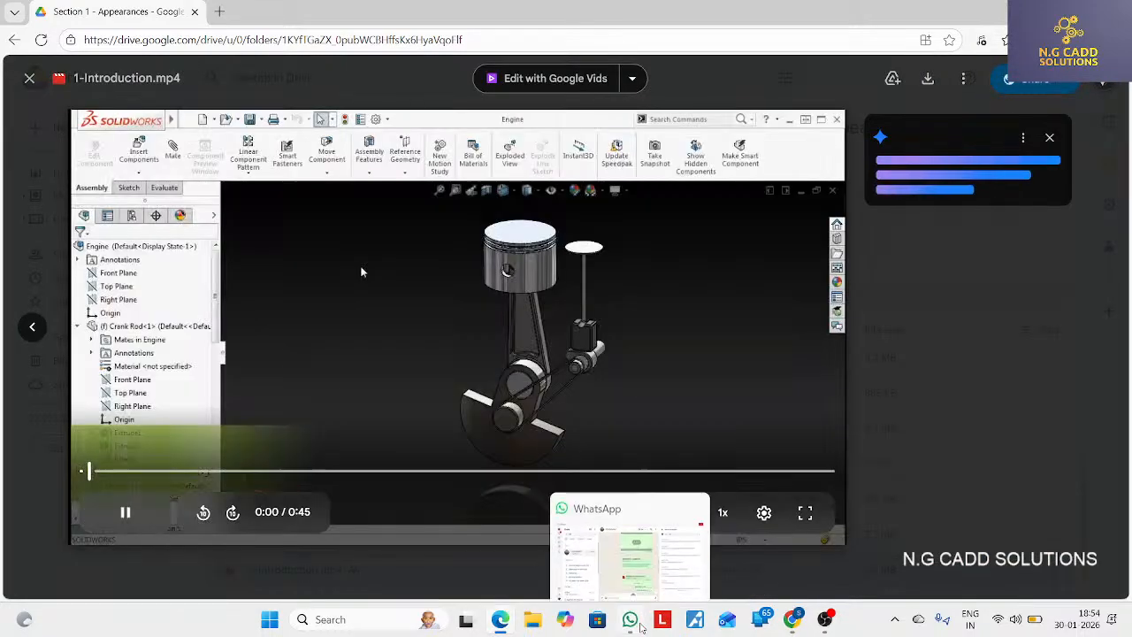
click(630, 619)
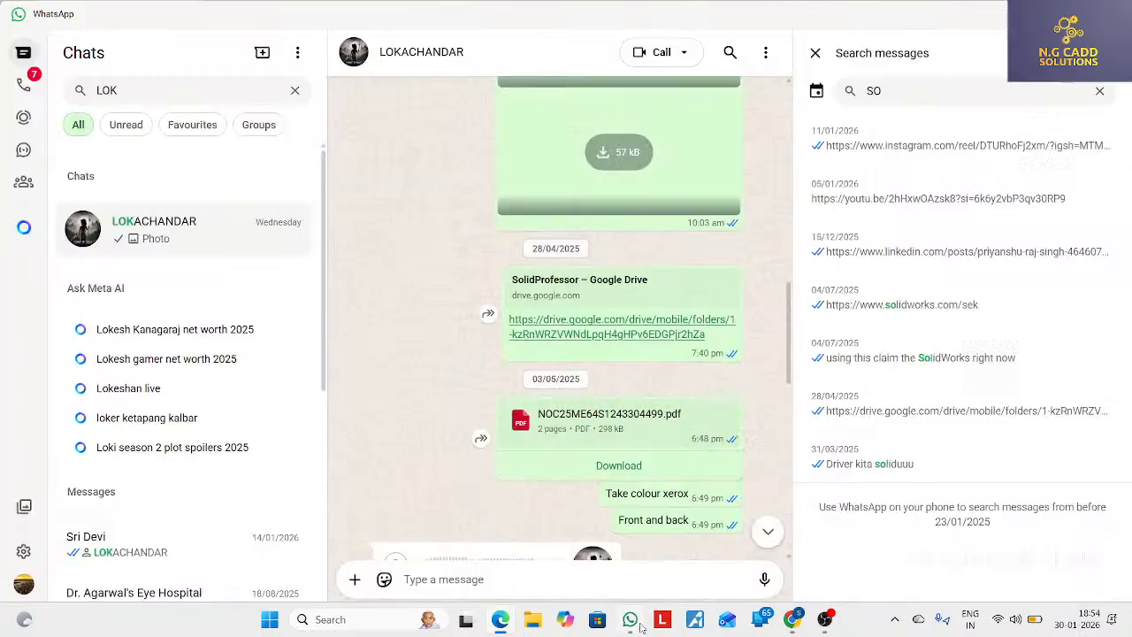
click(501, 619)
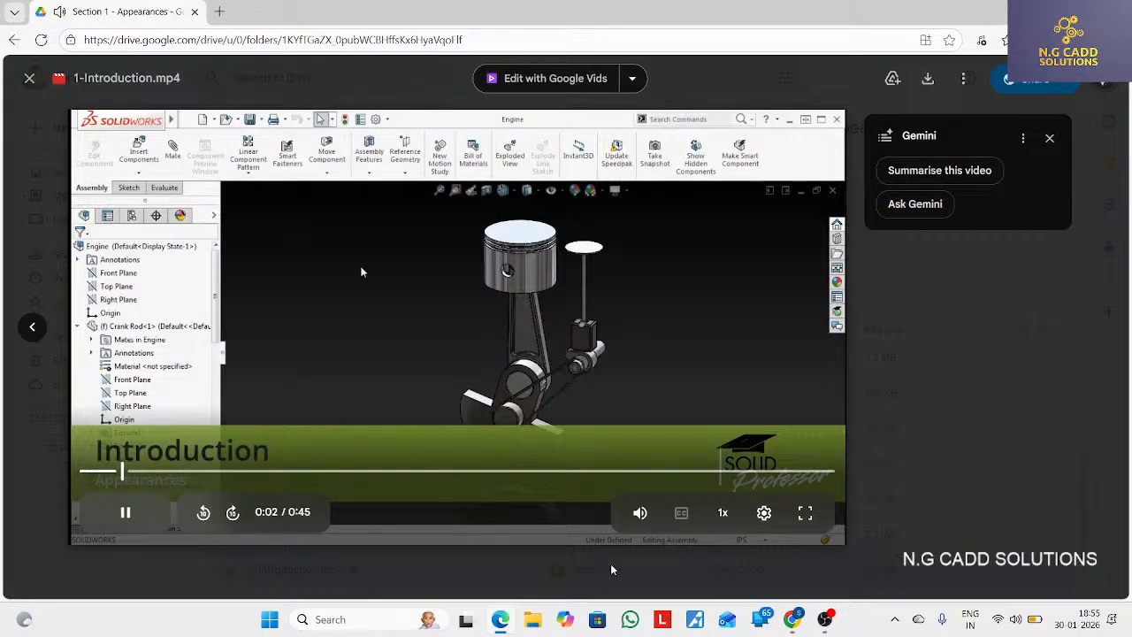
click(805, 512)
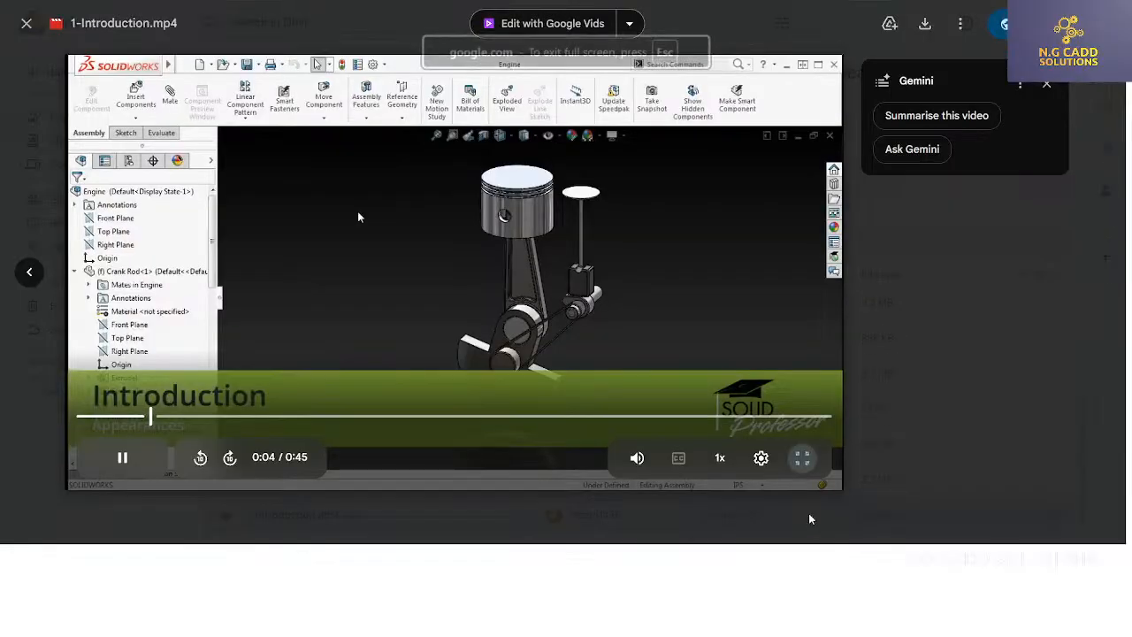
key(Escape)
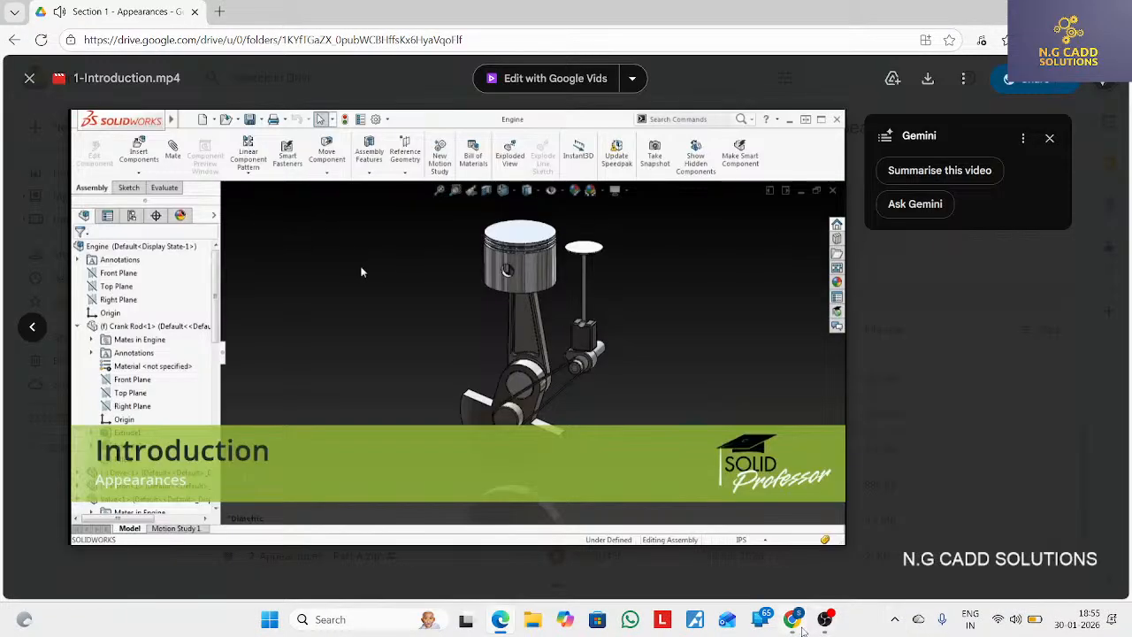
Switch to the YouTube Studio live stream page and mute the stream preview
click(794, 619)
click(823, 621)
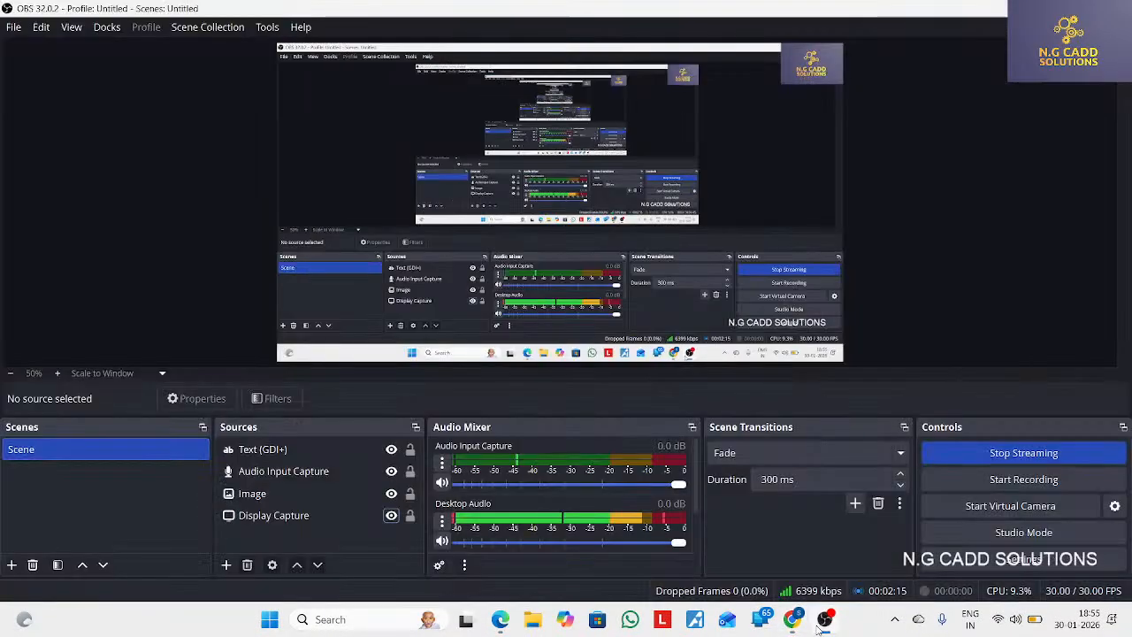
click(824, 620)
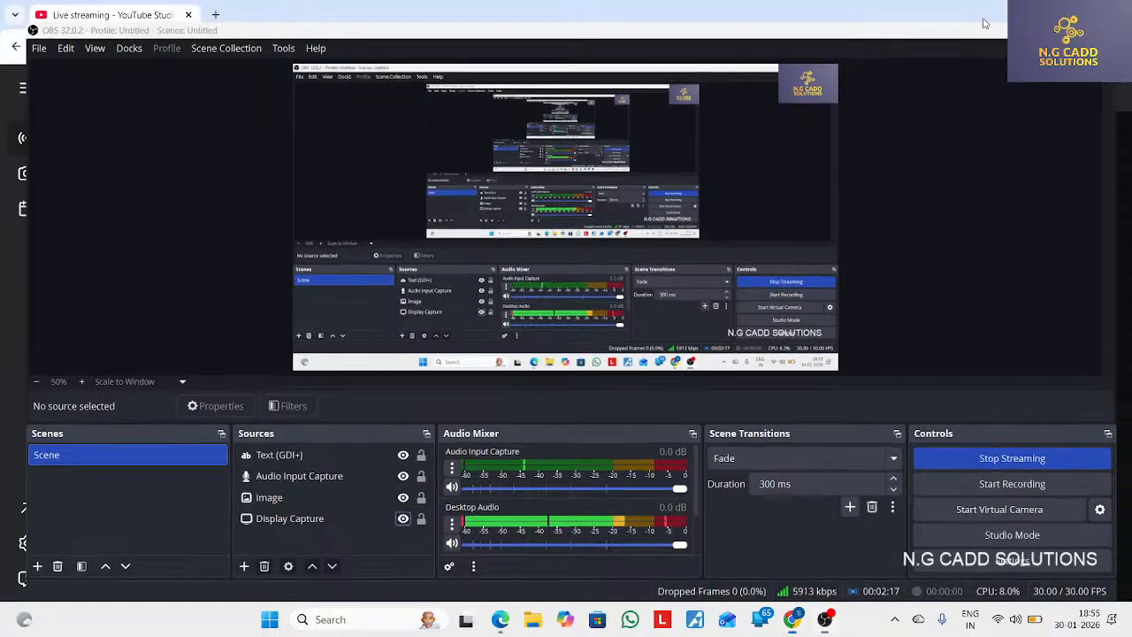
click(276, 423)
click(217, 415)
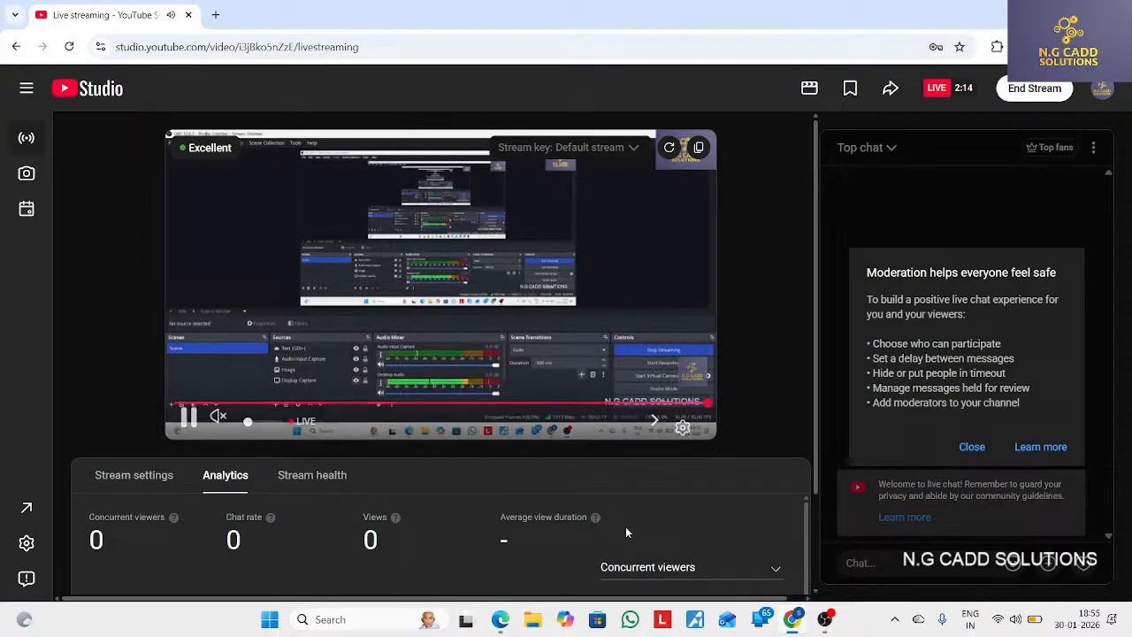
Switch back to the Drive video 1-Introduction.mp4 and show it in full screen
click(817, 620)
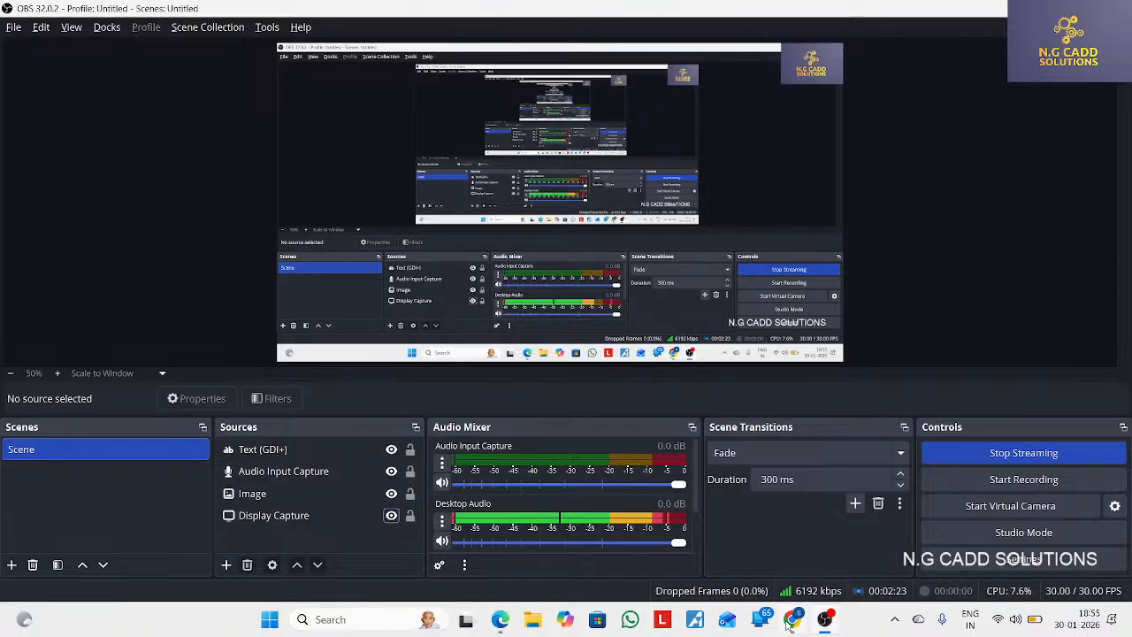
click(498, 621)
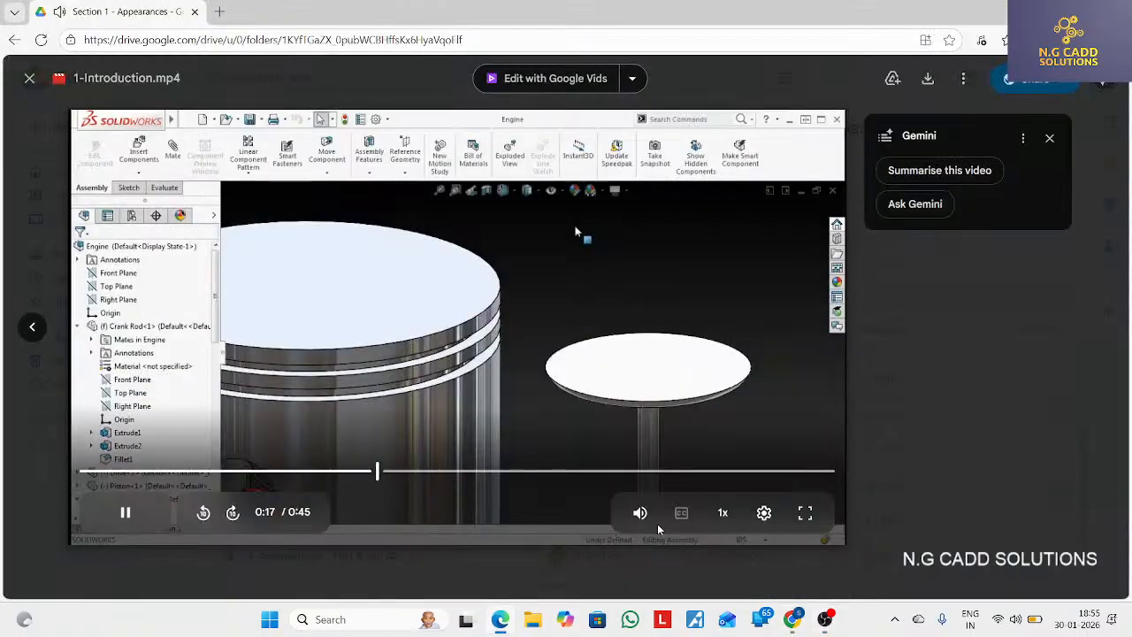
double_click(553, 283)
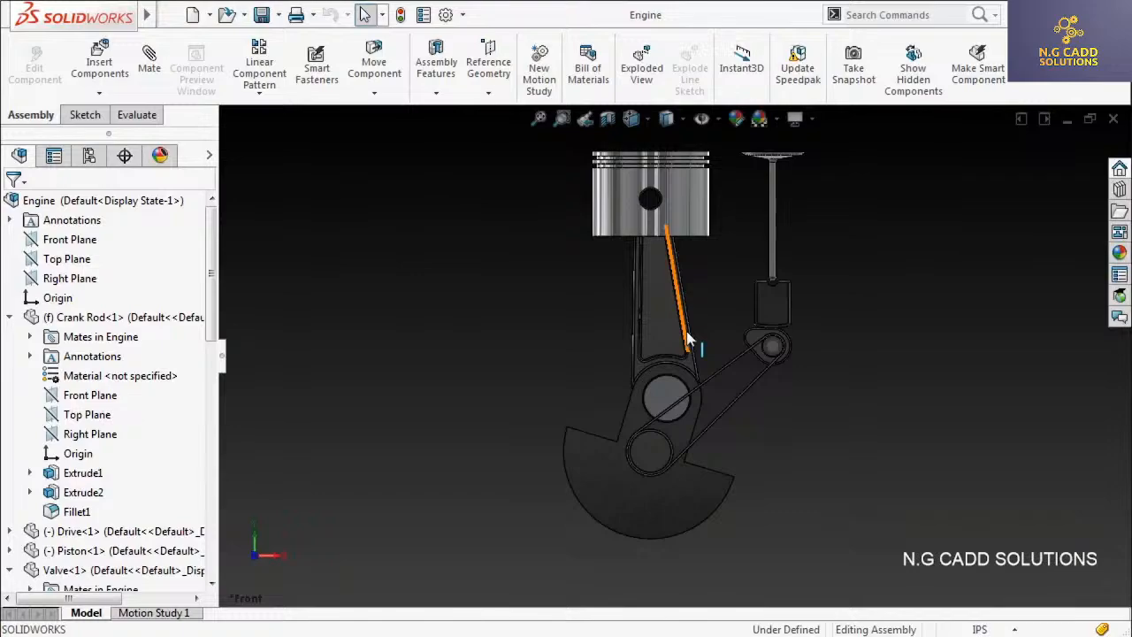
Inspect the Engine assembly's connecting rod and belt drive up close from different angles
middle_drag(711, 338, 682, 412)
scroll(732, 387, down, 2)
scroll(732, 388, down, 4)
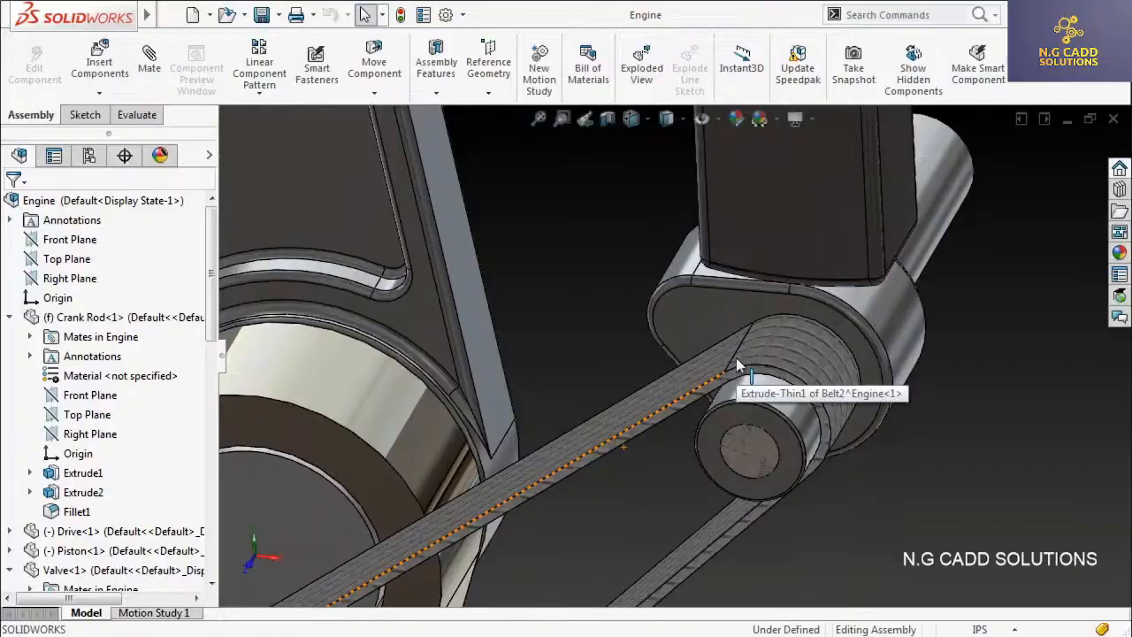
middle_drag(614, 331, 612, 330)
key(f)
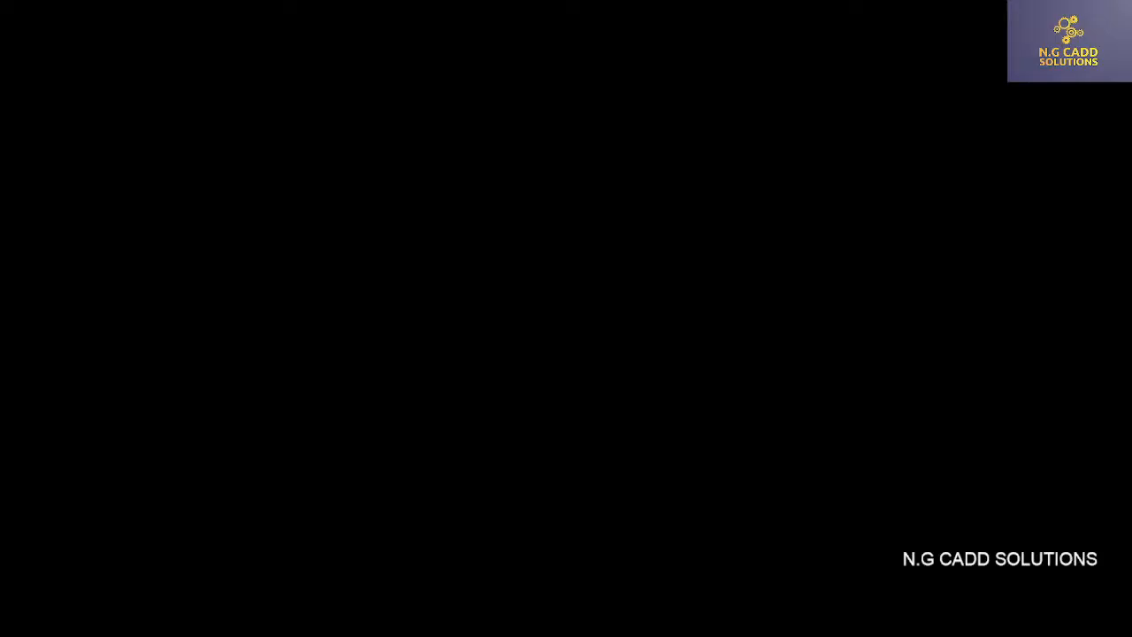
Close the introduction video and play 2-Appearances - Part A.mp4 in full screen
key(Escape)
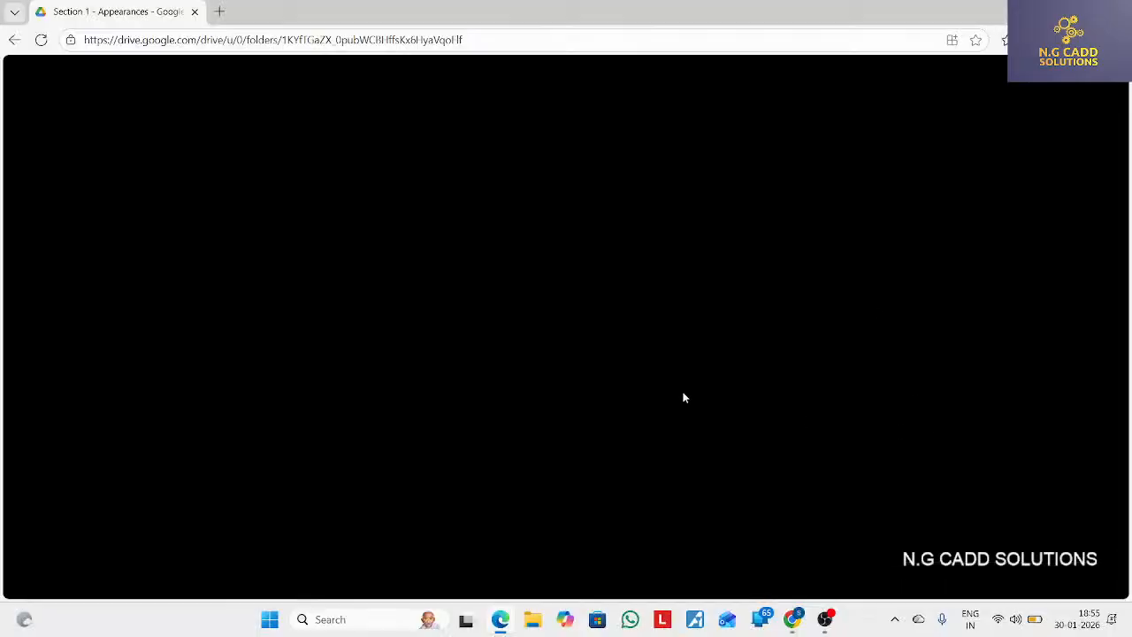
key(Escape)
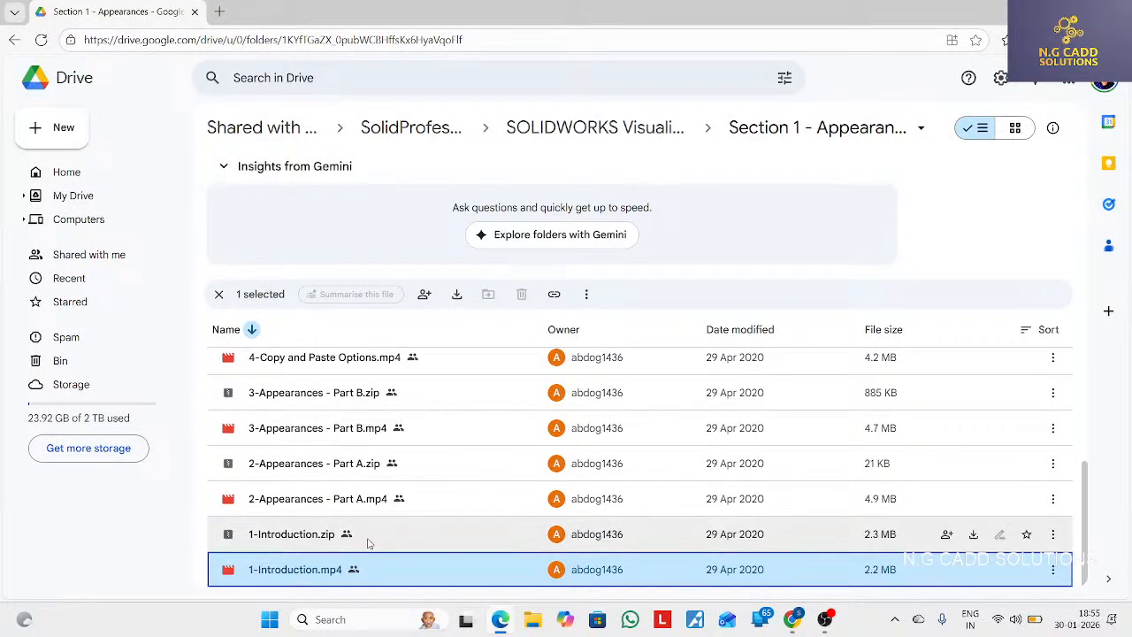
double_click(372, 505)
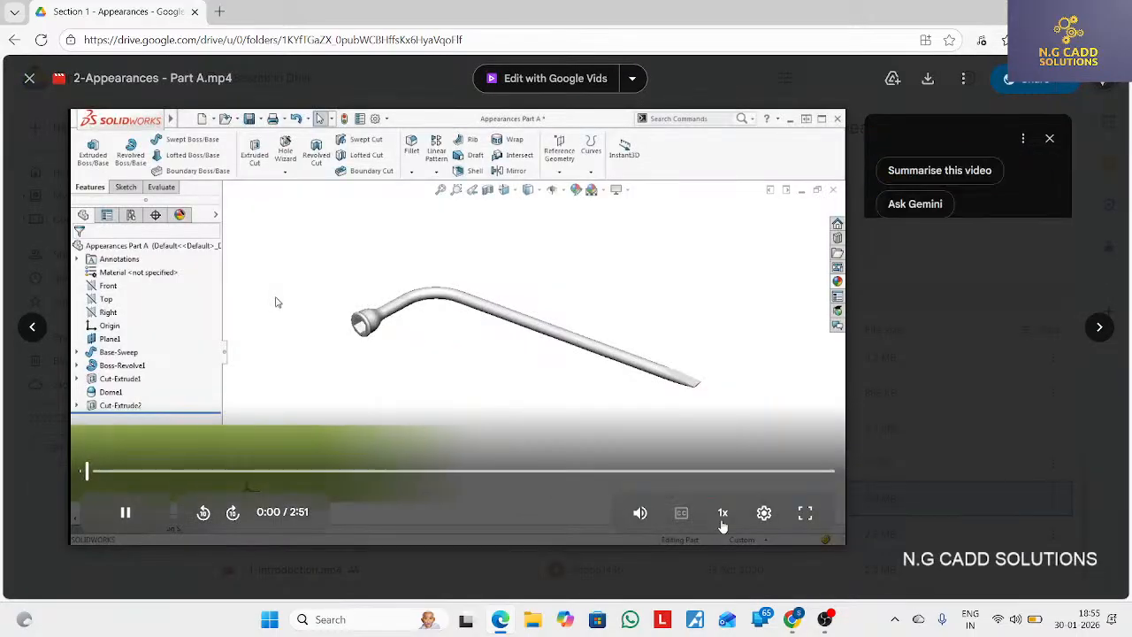
click(805, 513)
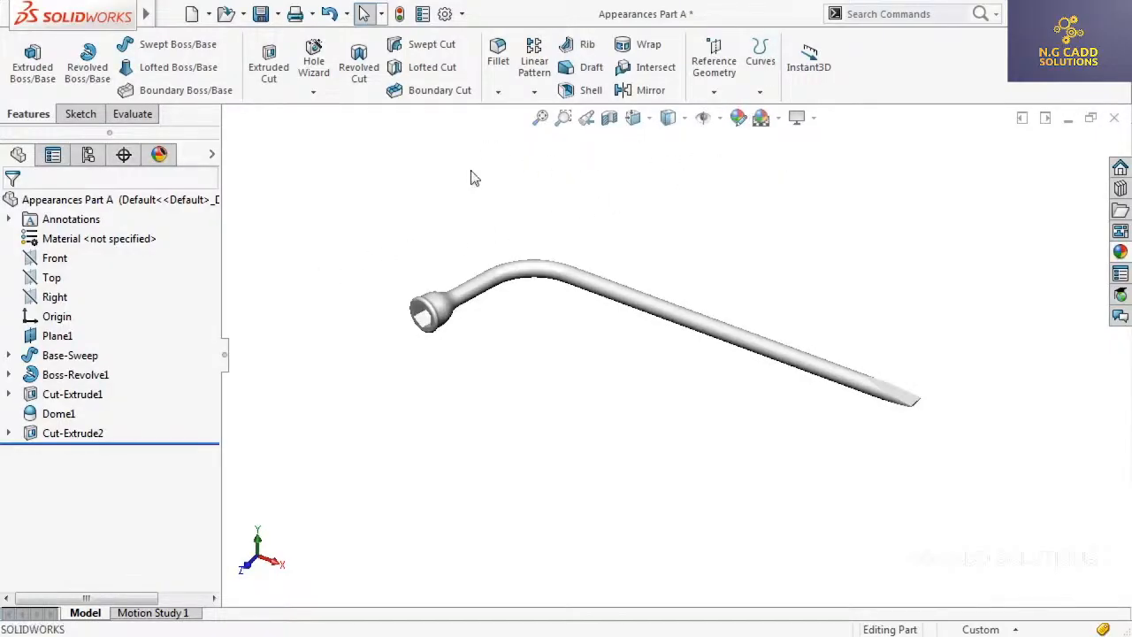
Open the appearance settings for the whole Appearances Part A, view the Advanced options and return to Basic
right_click(212, 202)
click(213, 178)
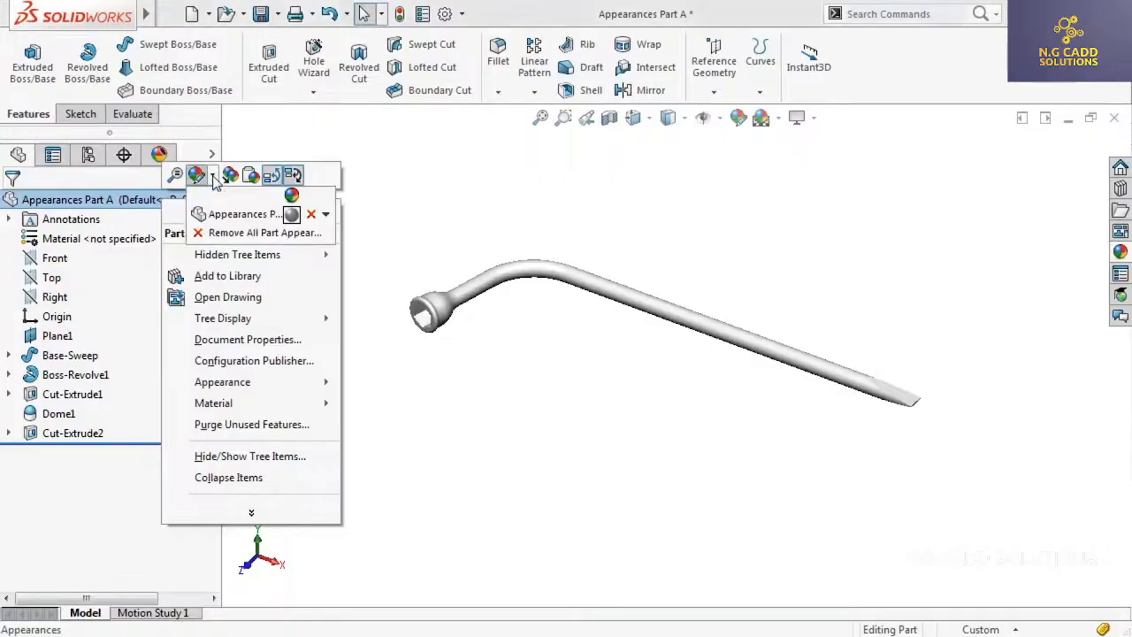
click(213, 214)
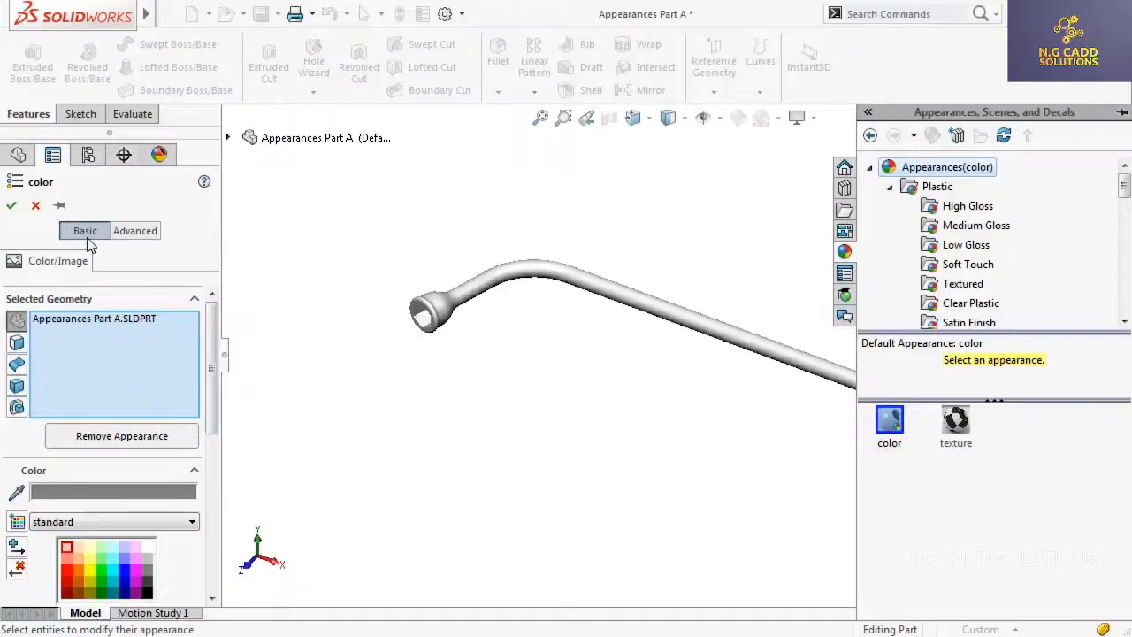
click(135, 232)
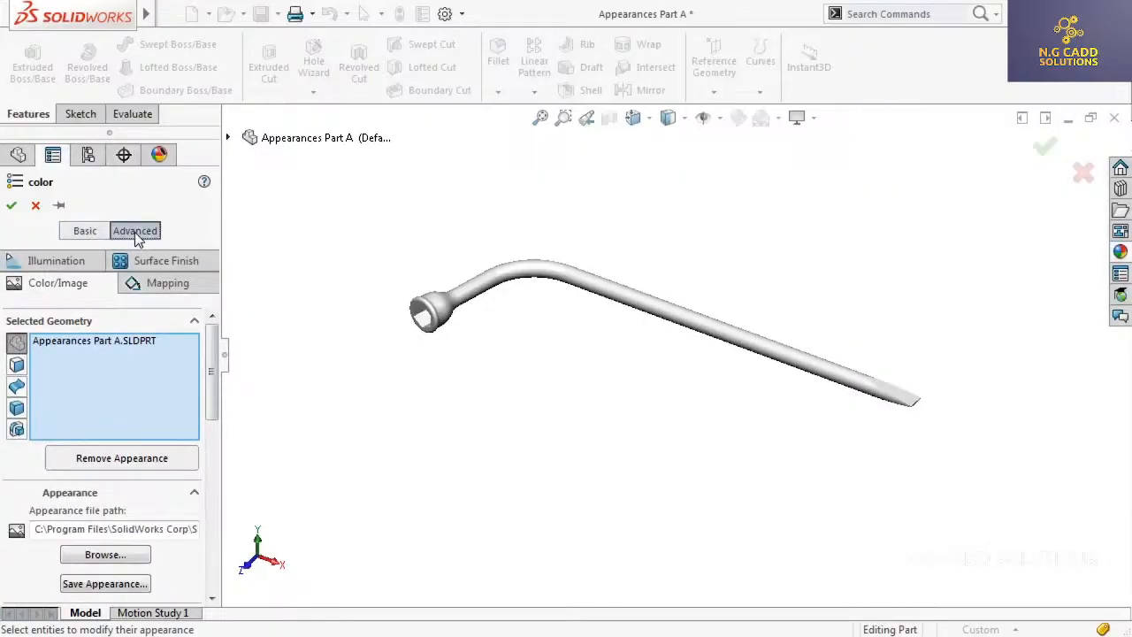
click(84, 231)
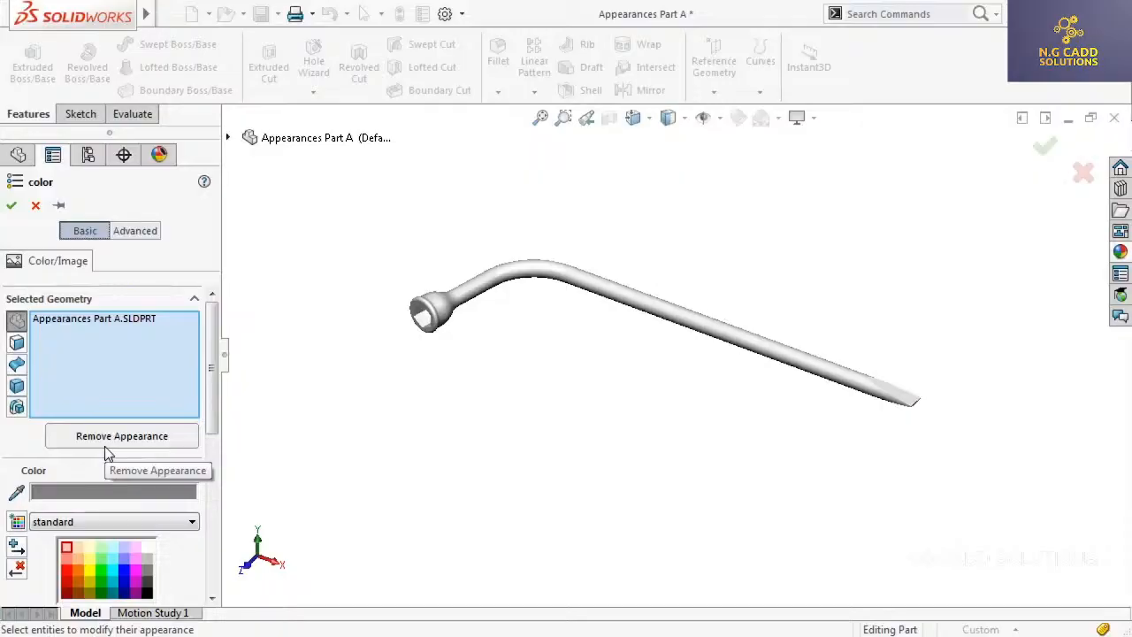
Apply the black low gloss plastic appearance from the Plastic Low Gloss library to the whole wrench part
click(1119, 254)
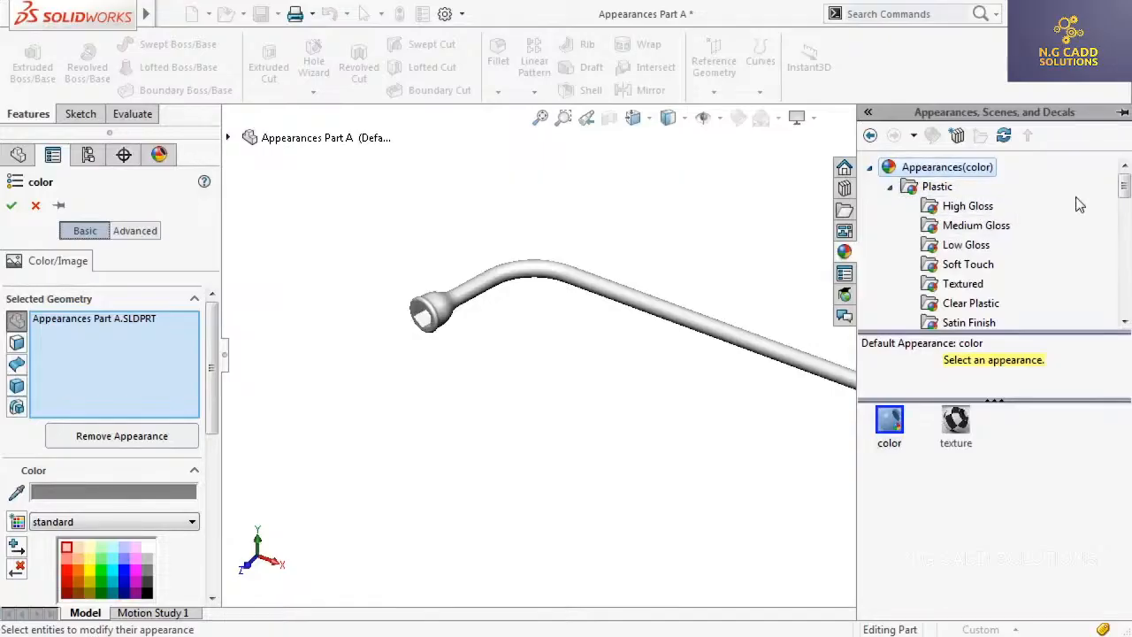
drag(1125, 191, 1125, 197)
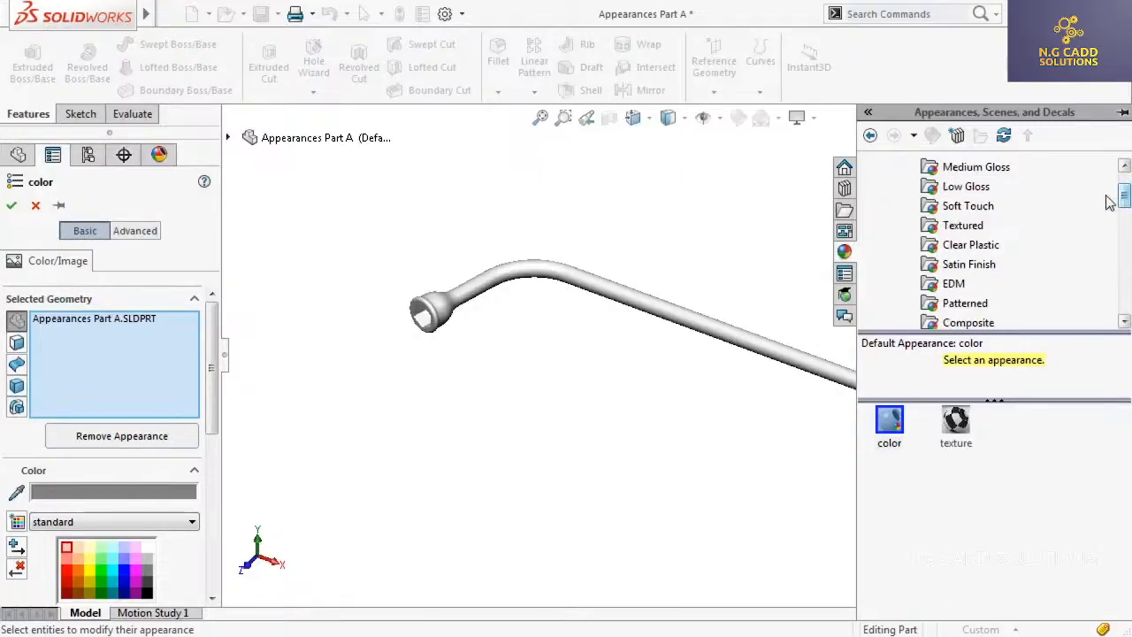
click(973, 188)
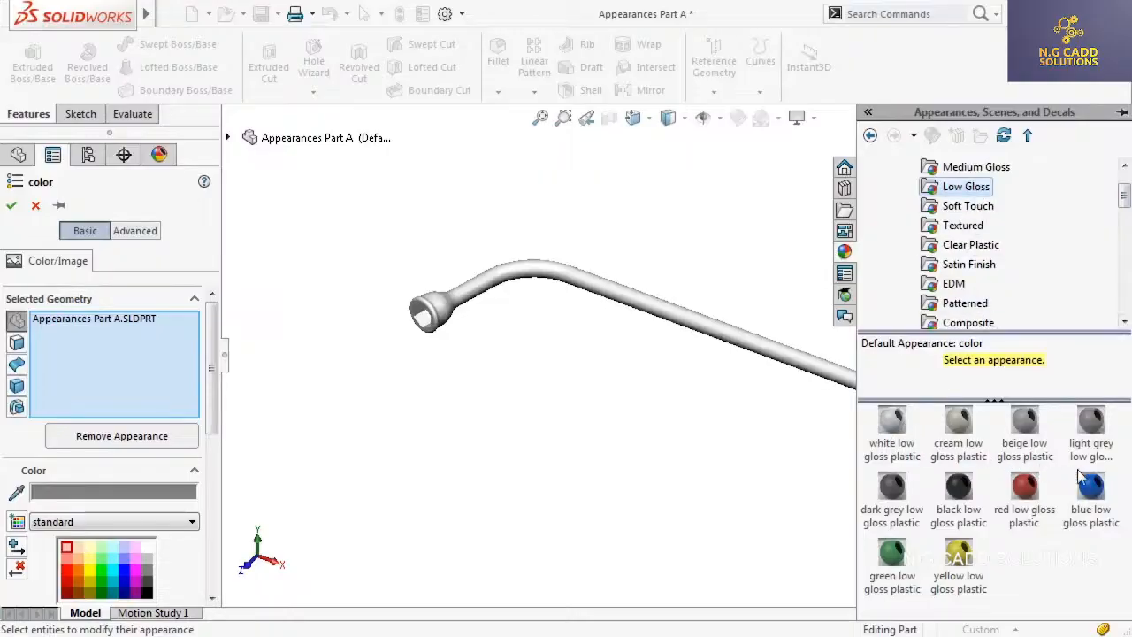
click(964, 500)
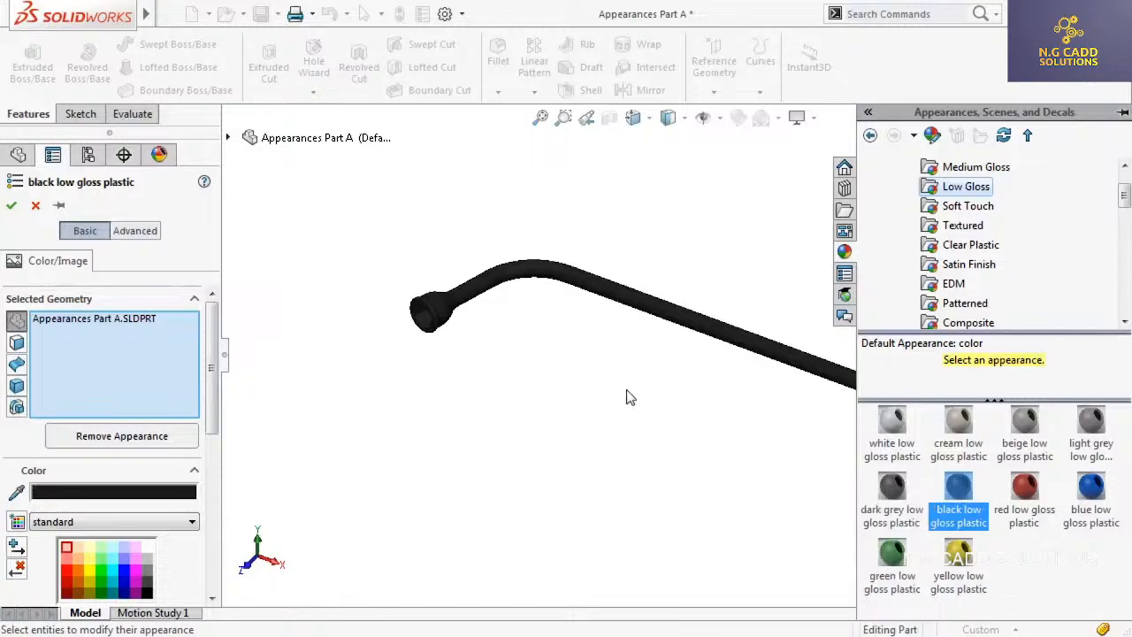
click(12, 206)
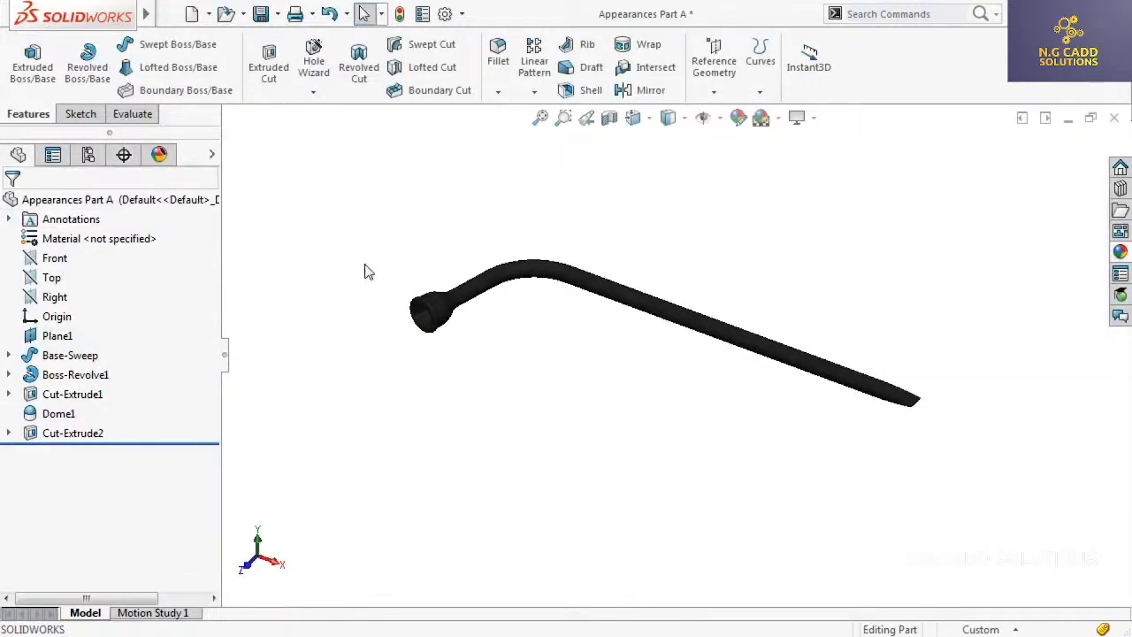
scroll(504, 328, down, 3)
mouse_move(501, 344)
middle_down()
mouse_move(540, 335)
mouse_move(518, 336)
mouse_move(517, 353)
middle_up()
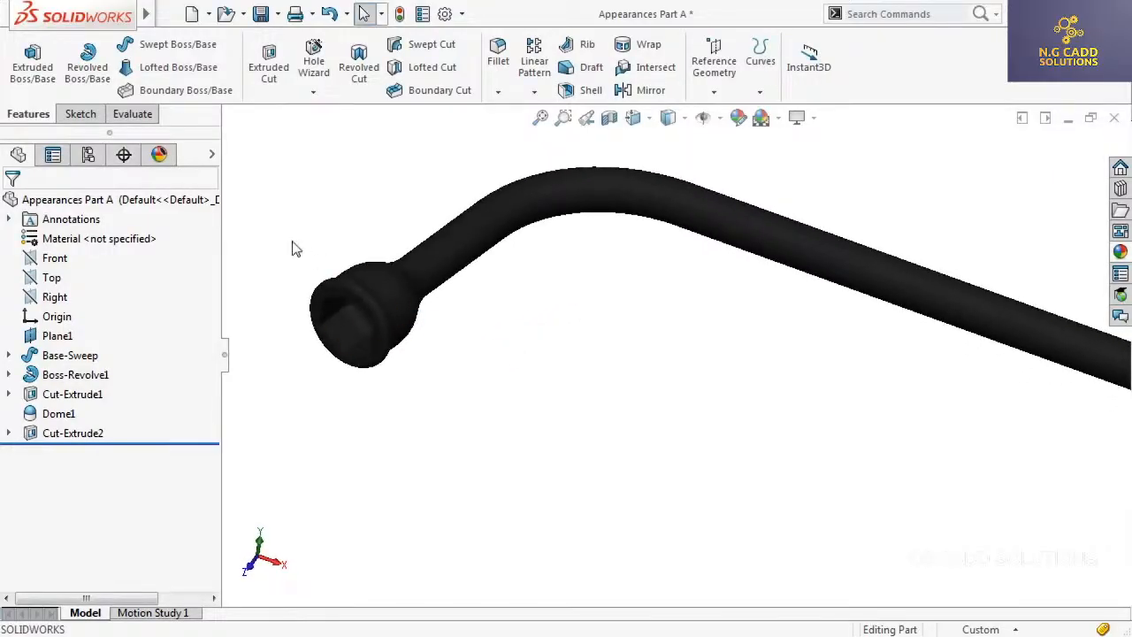
List the wrench part's applied appearances and expand the black low gloss plastic entry to see what it is attached to
click(160, 155)
mouse_move(15, 254)
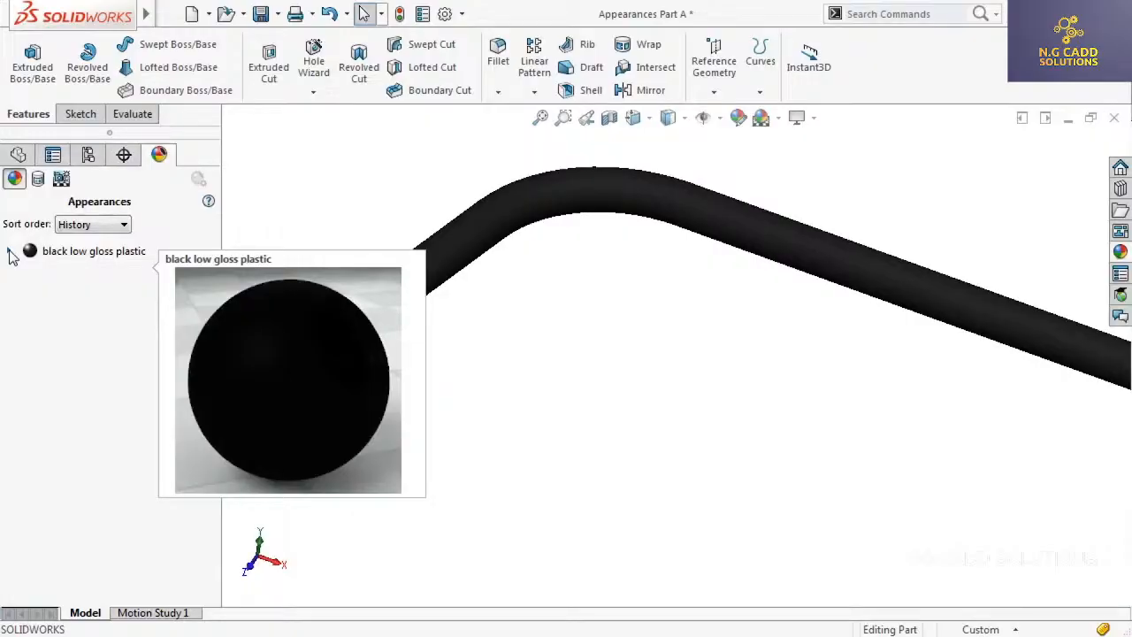
click(11, 254)
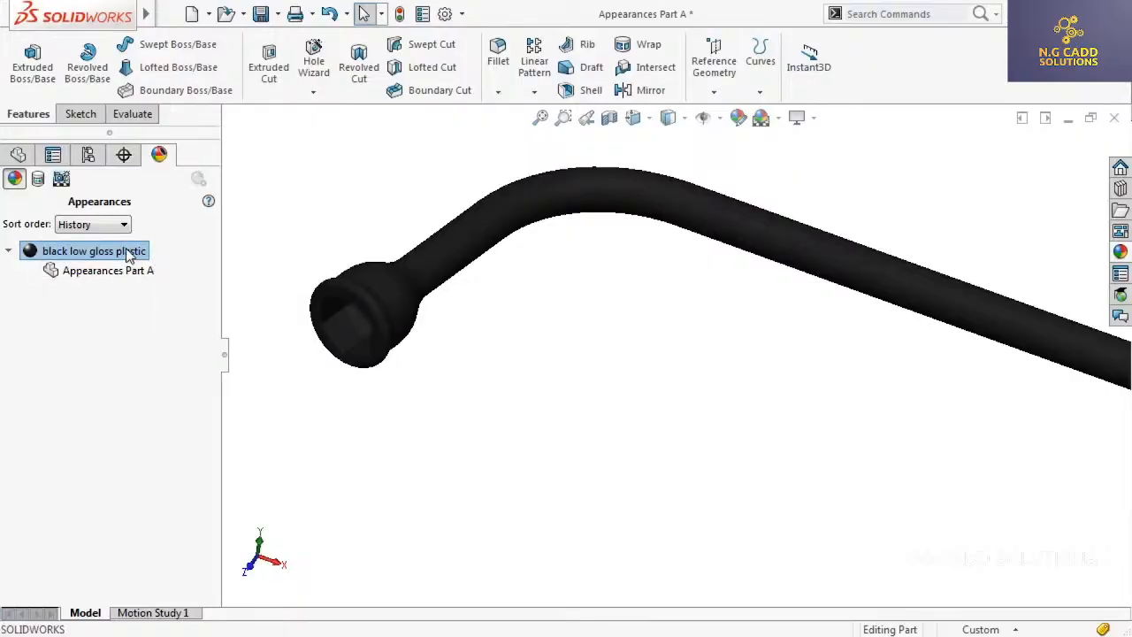
Leave the full-screen video and switch to OBS to check the Display Capture and Text (GDI+) sources, leaving nothing selected
key(Escape)
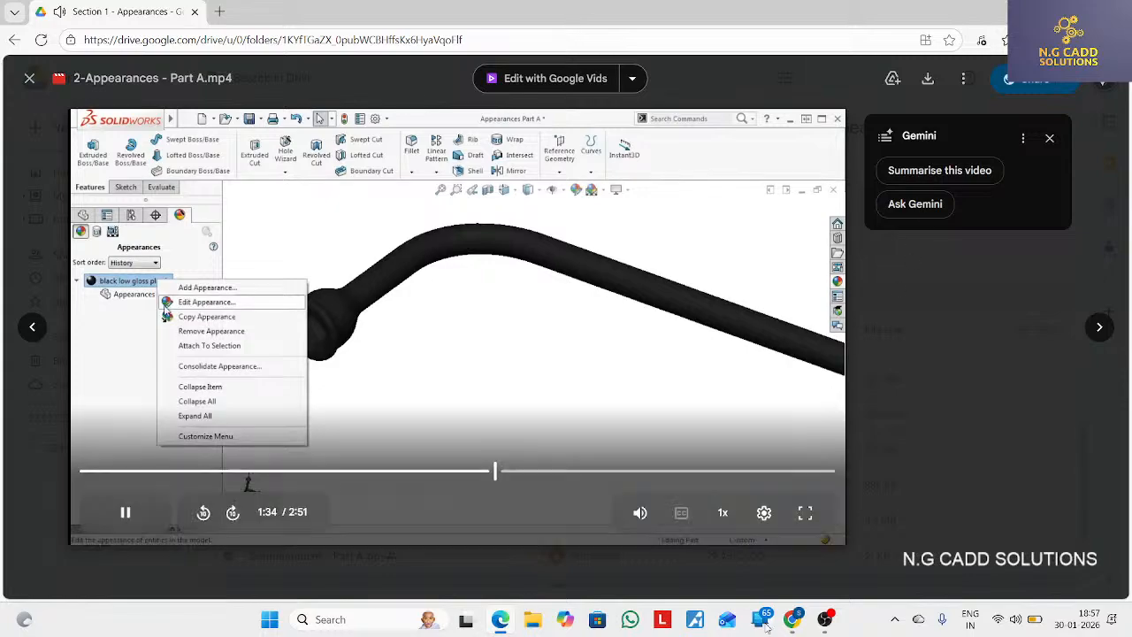
click(826, 619)
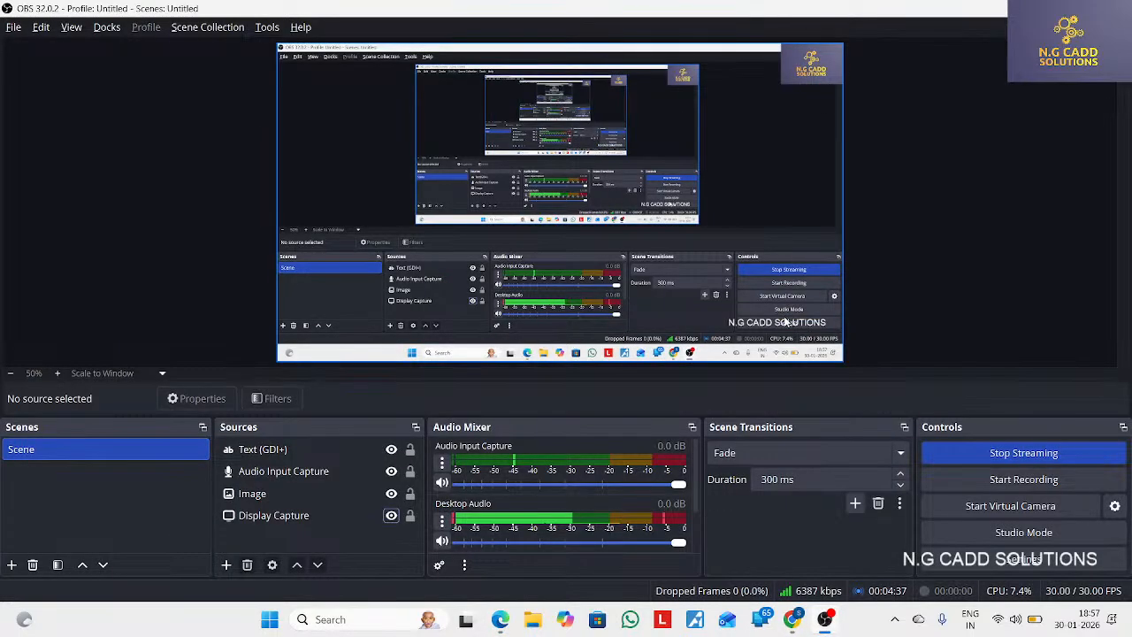
click(273, 514)
click(263, 450)
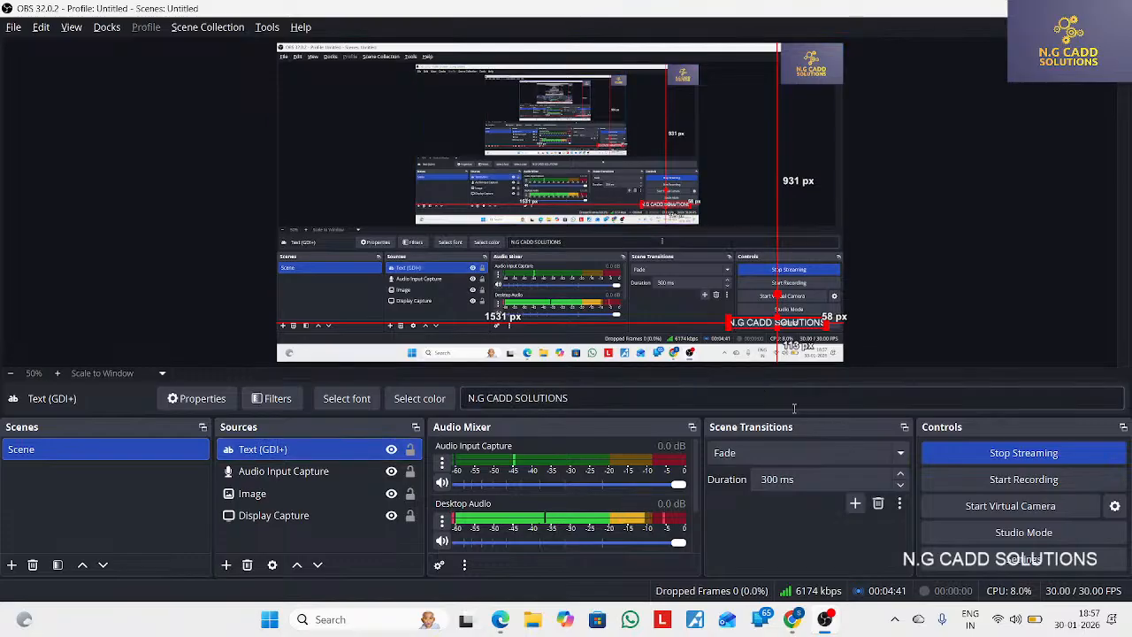
click(940, 357)
Check the live stream preview in YouTube Studio in Chrome and return to OBS
click(796, 619)
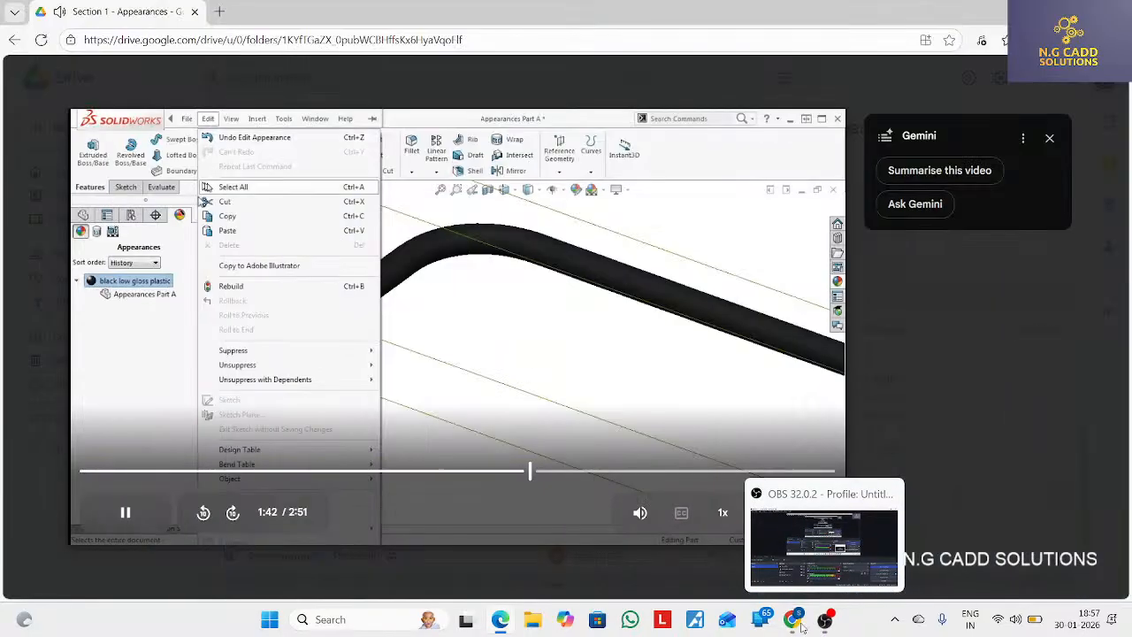
click(801, 627)
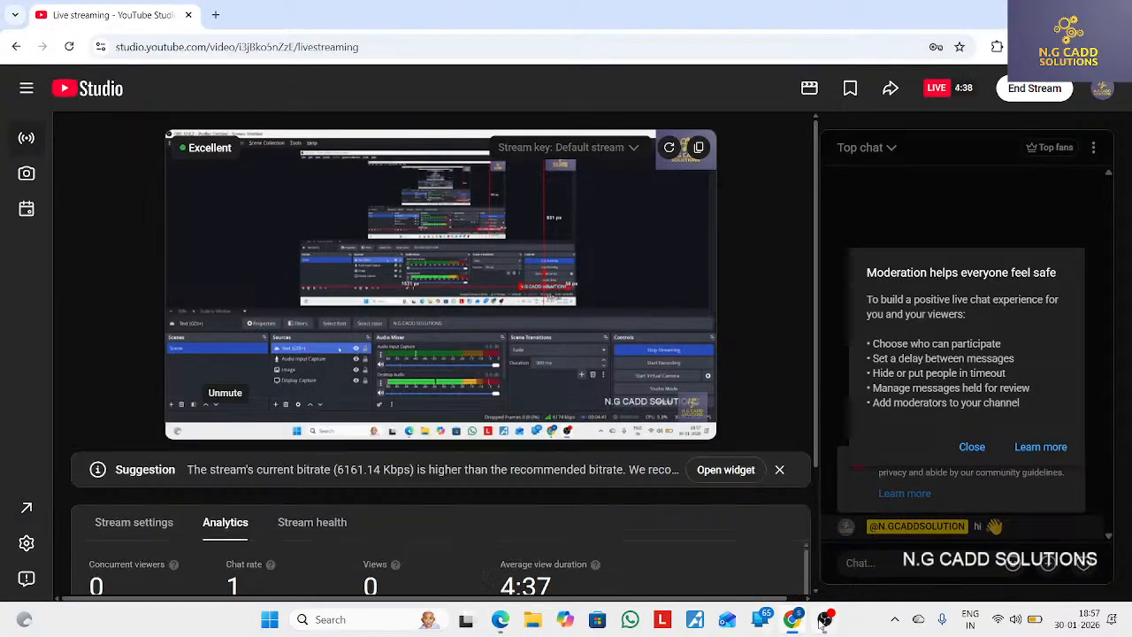
click(825, 620)
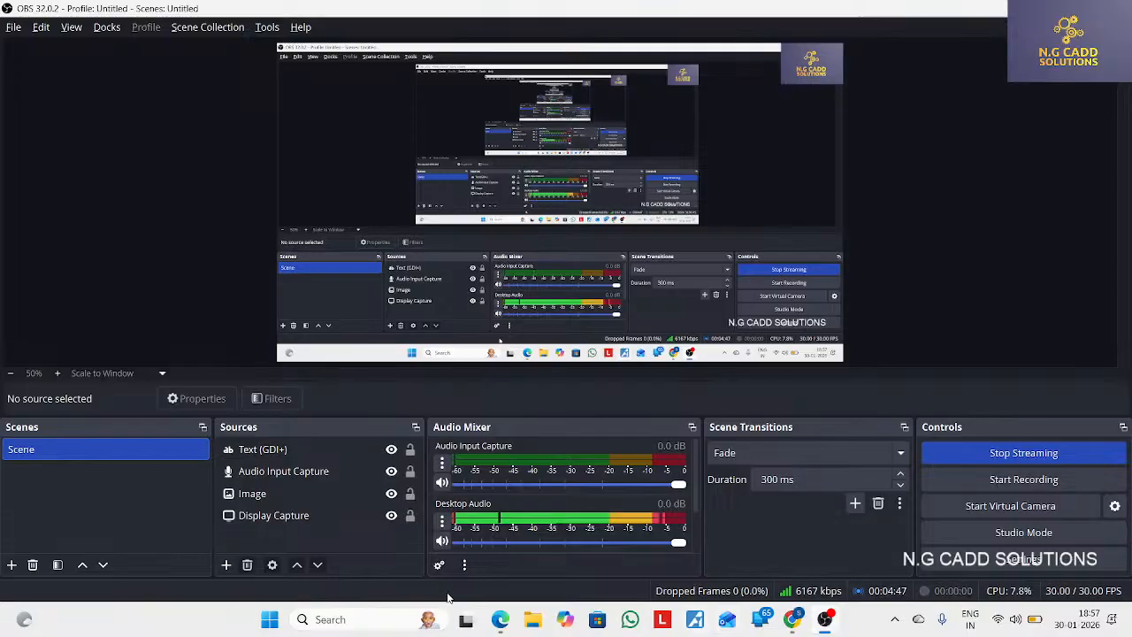
Pause 2-Appearances - Part A.mp4 in Edge and hide the Display Capture source in OBS
click(500, 619)
click(538, 503)
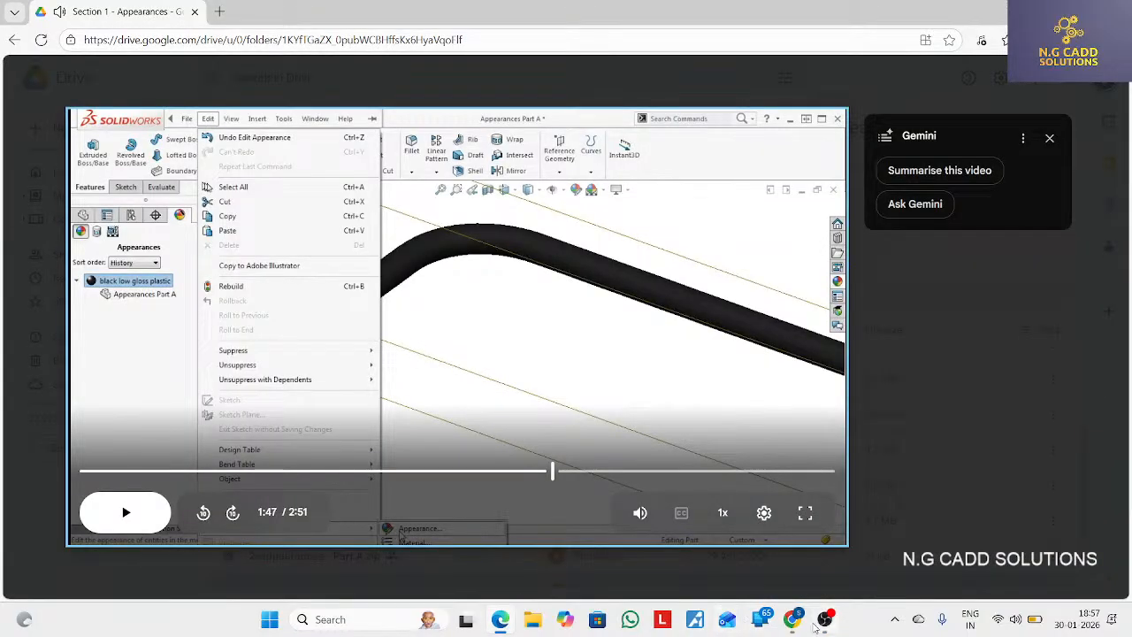
click(823, 623)
click(391, 517)
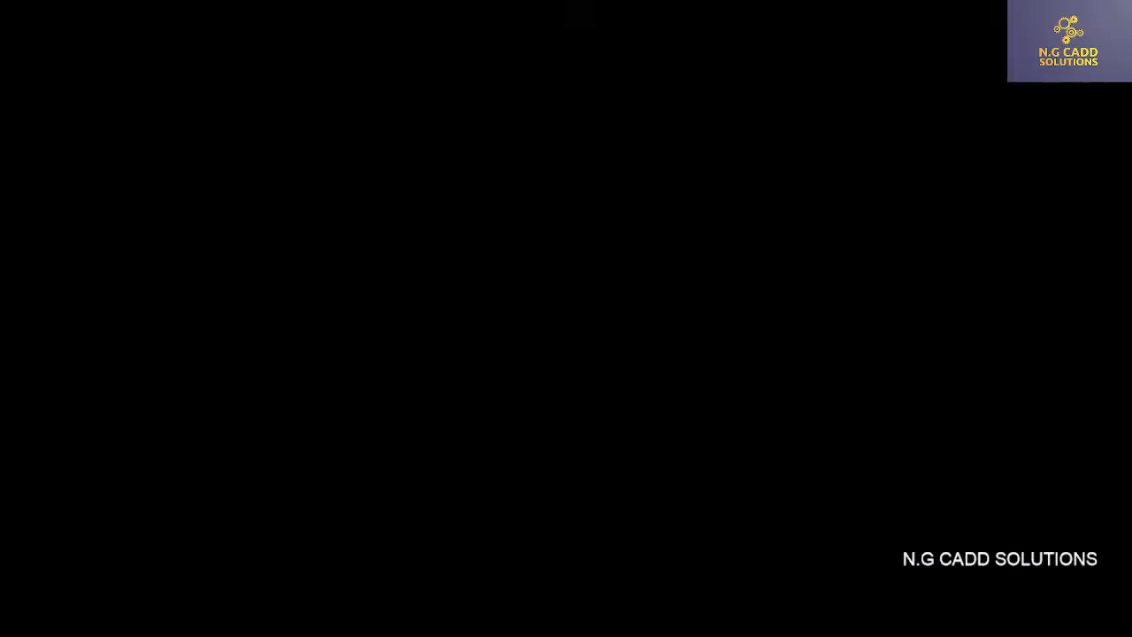
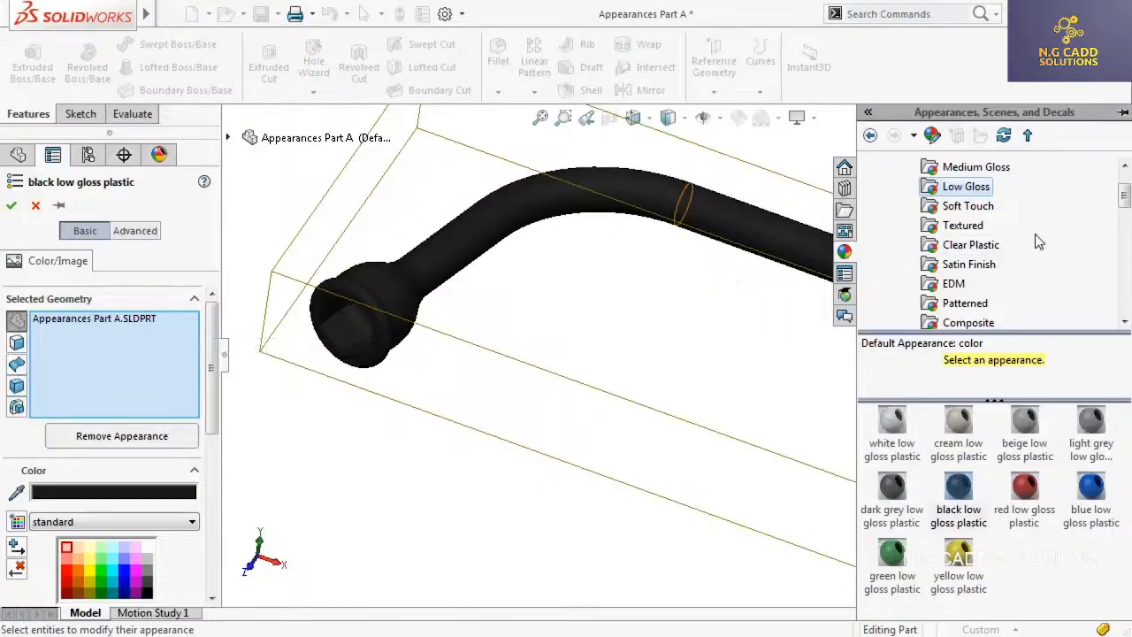
Replace the wrench part's black low gloss plastic with polished steel from the Metal > Steel appearances
scroll(1123, 203, down, 3)
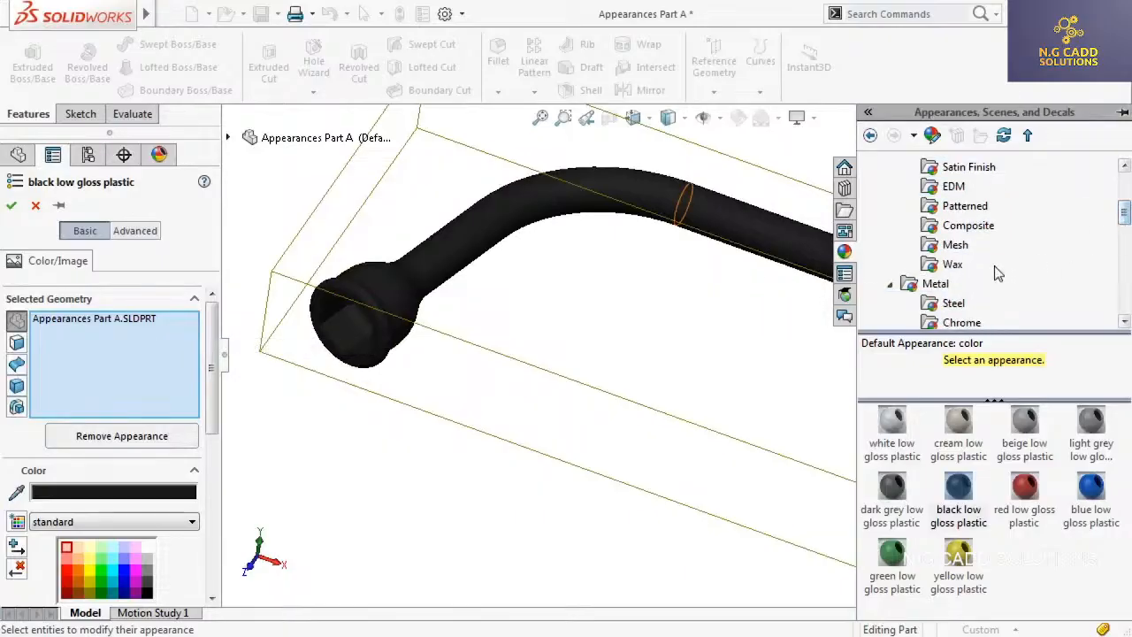
click(955, 304)
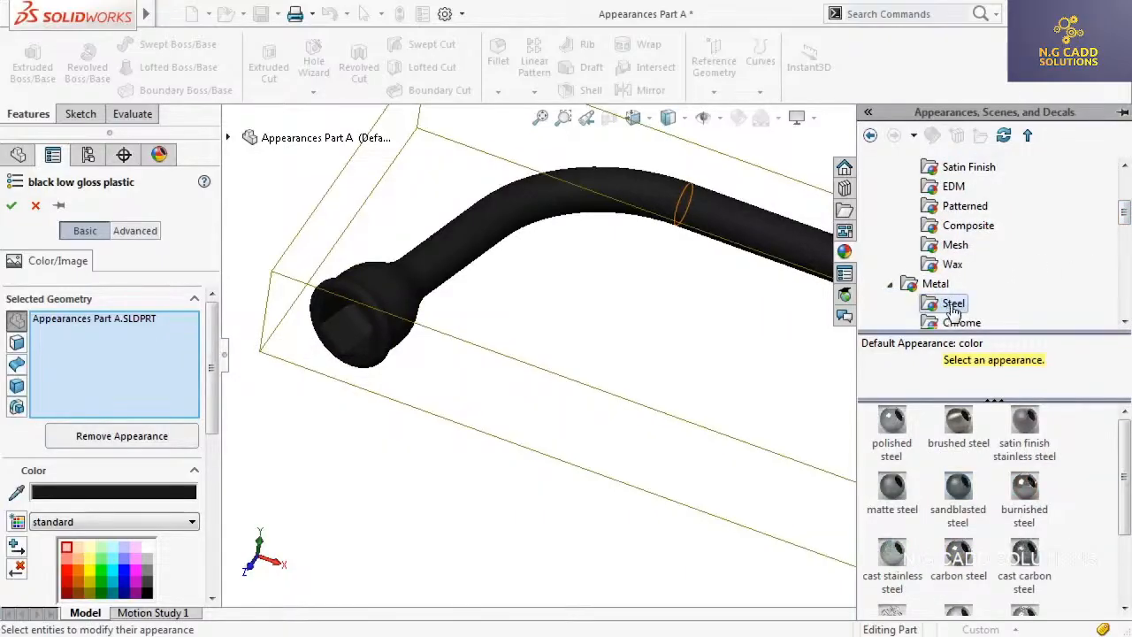
click(893, 429)
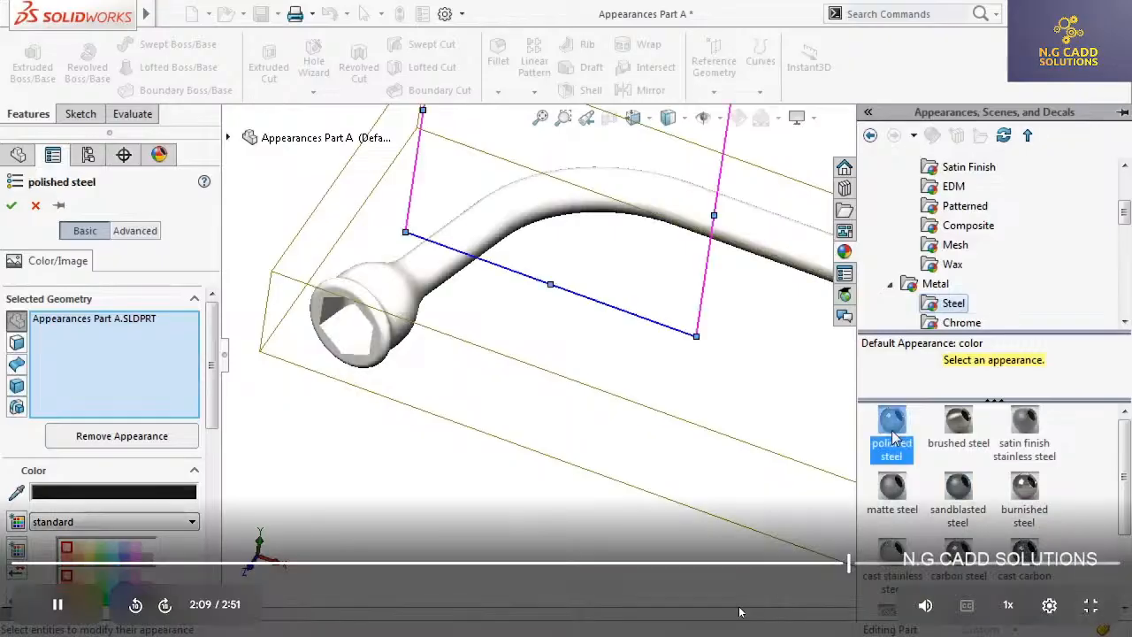
click(12, 205)
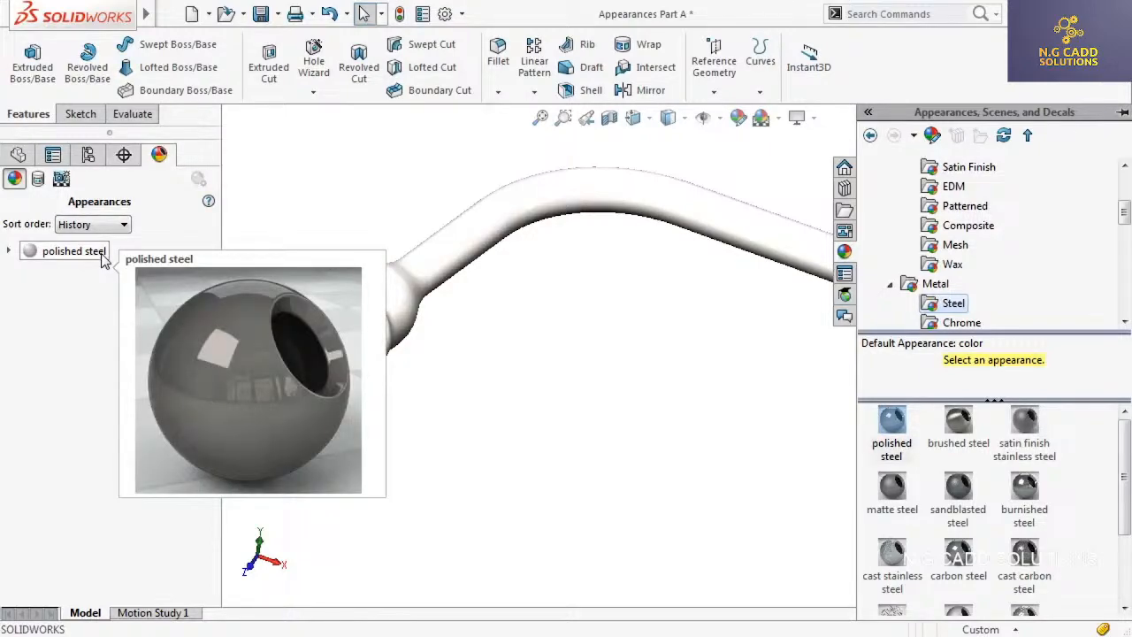
Delete the polished steel appearance from the wrench part's applied appearances, and undo the deletion
right_click(102, 253)
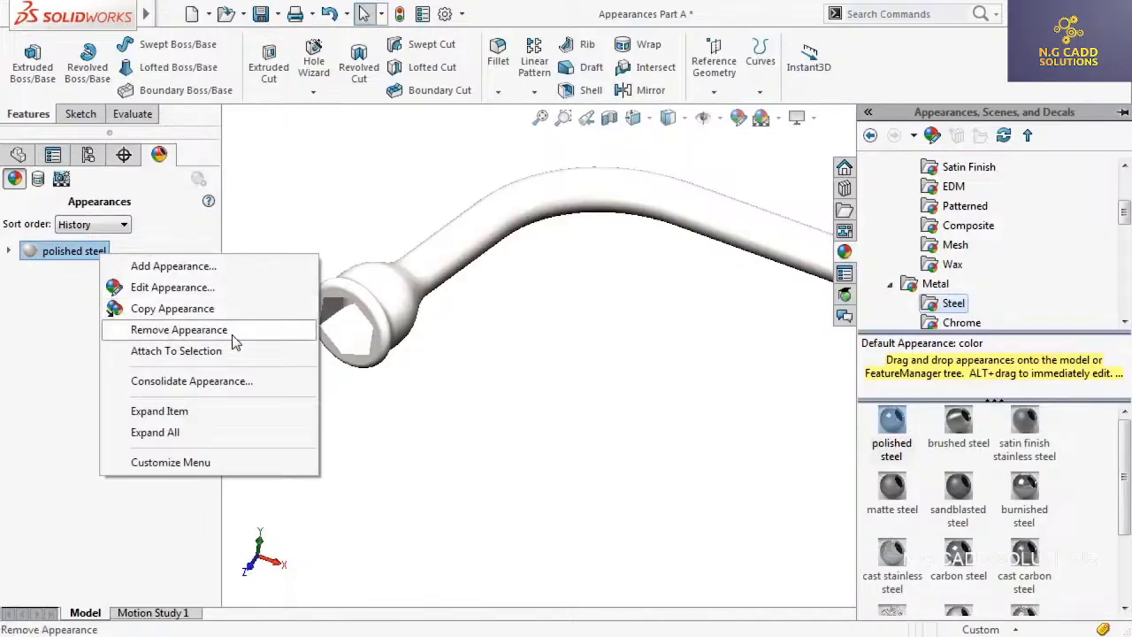
click(278, 245)
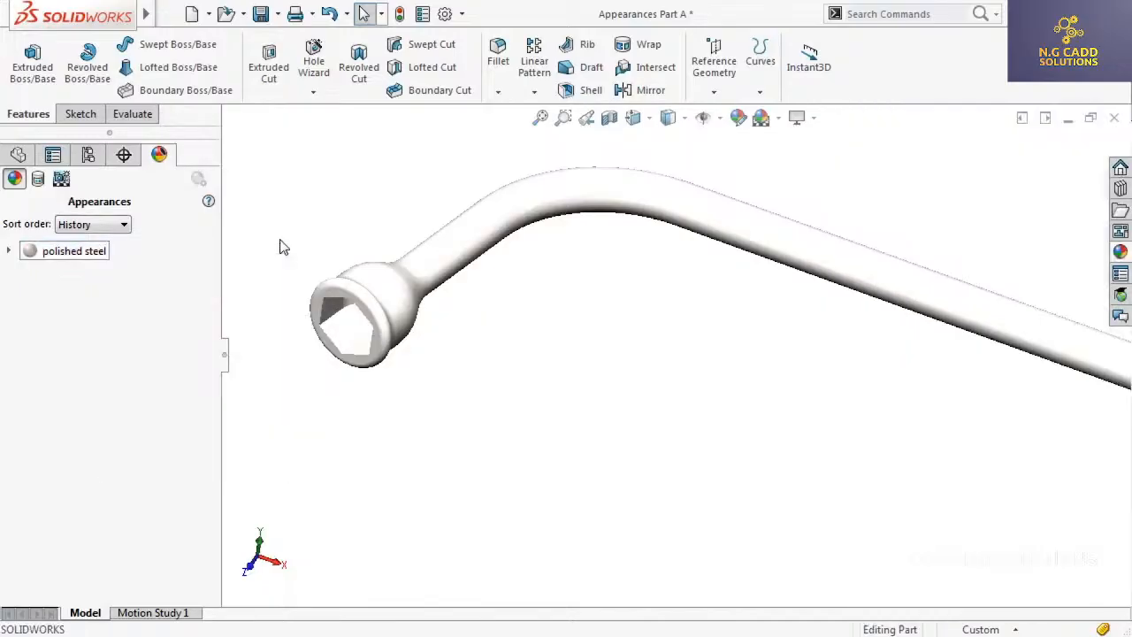
click(92, 253)
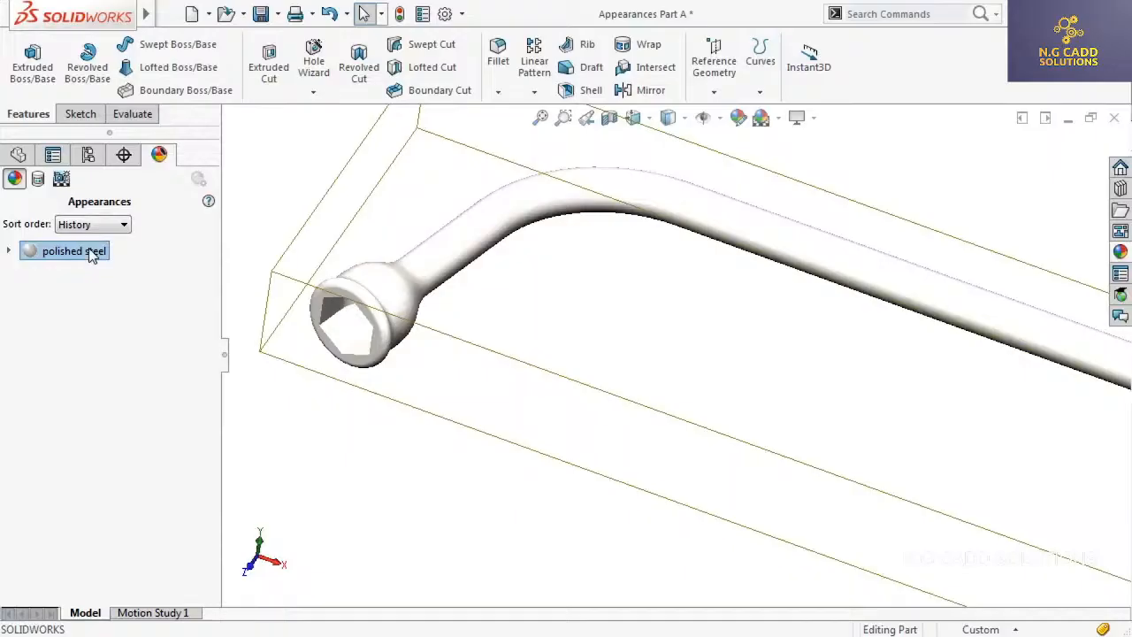
key(Delete)
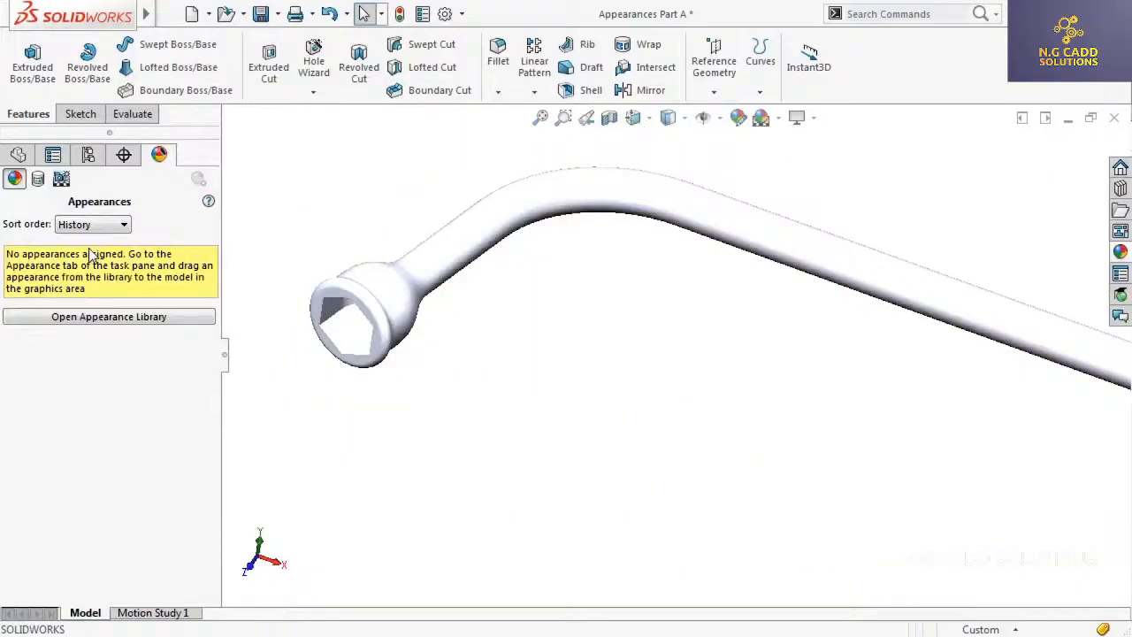
click(329, 15)
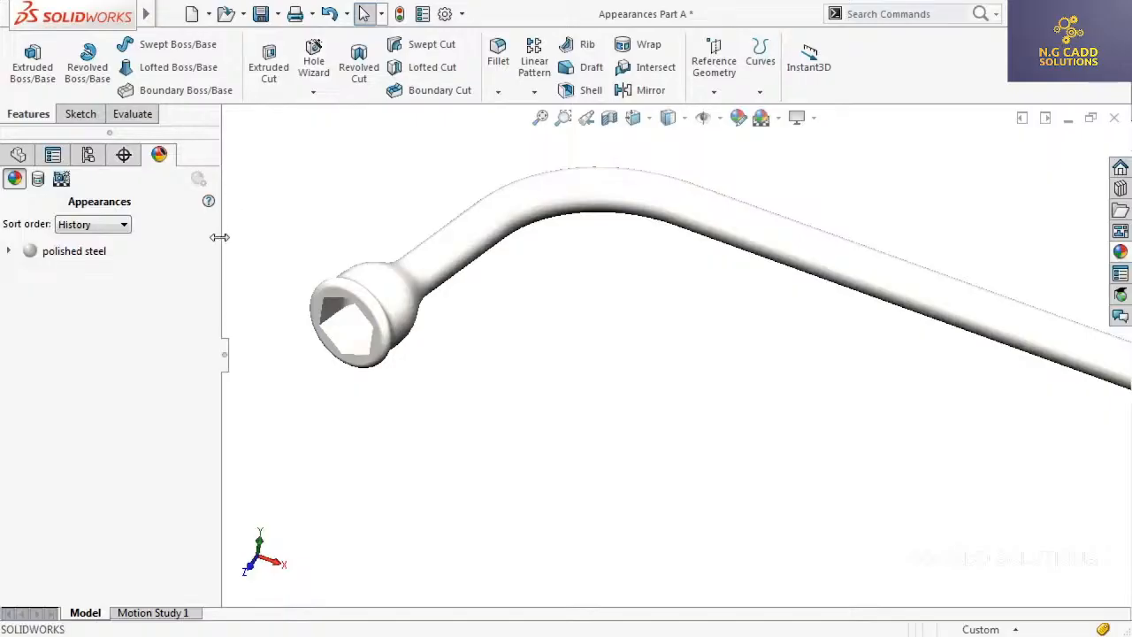
Edit the wrench part's polished steel appearance and remove it from the part
click(92, 257)
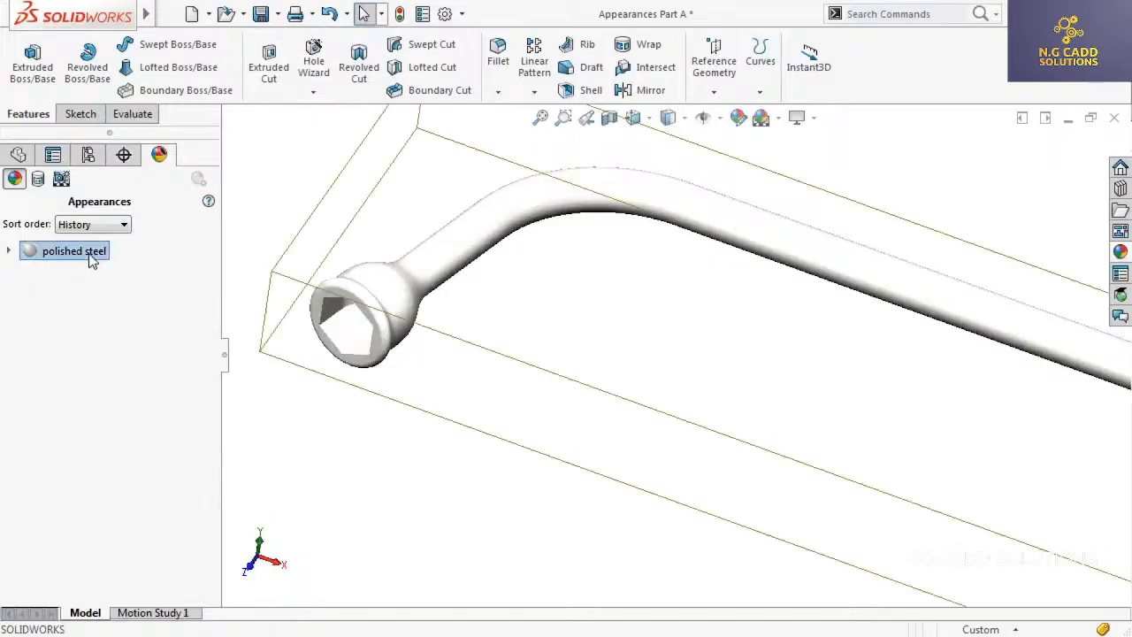
right_click(92, 257)
click(190, 286)
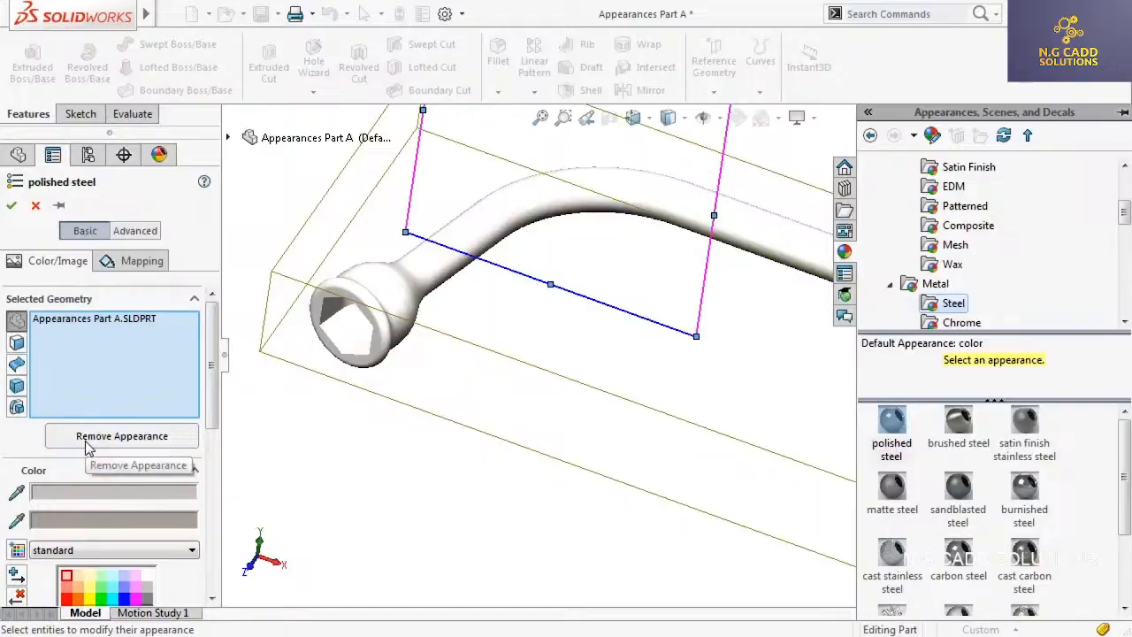
click(121, 436)
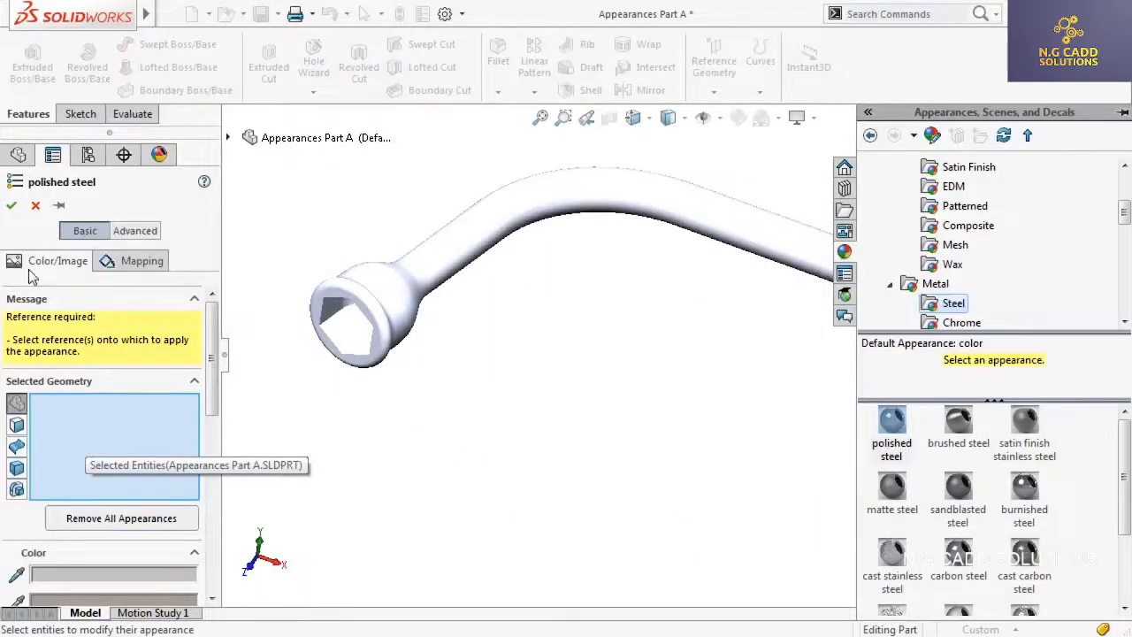
click(12, 204)
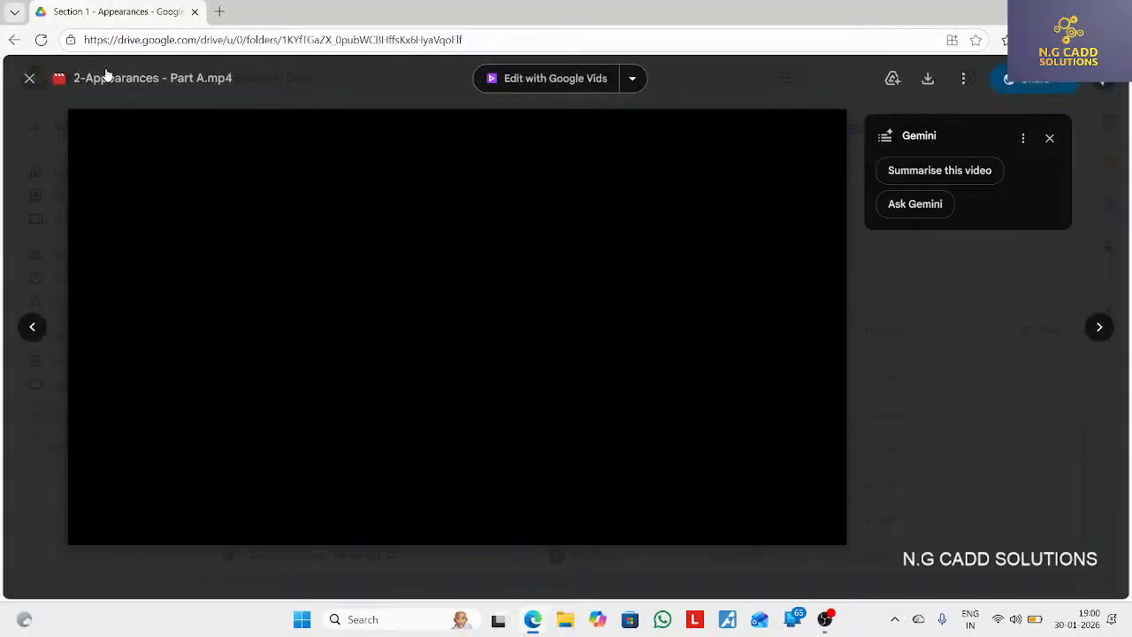
Close the Part A video in Google Drive and play 3-Appearances - Part B.mp4 in full screen
click(29, 78)
double_click(312, 497)
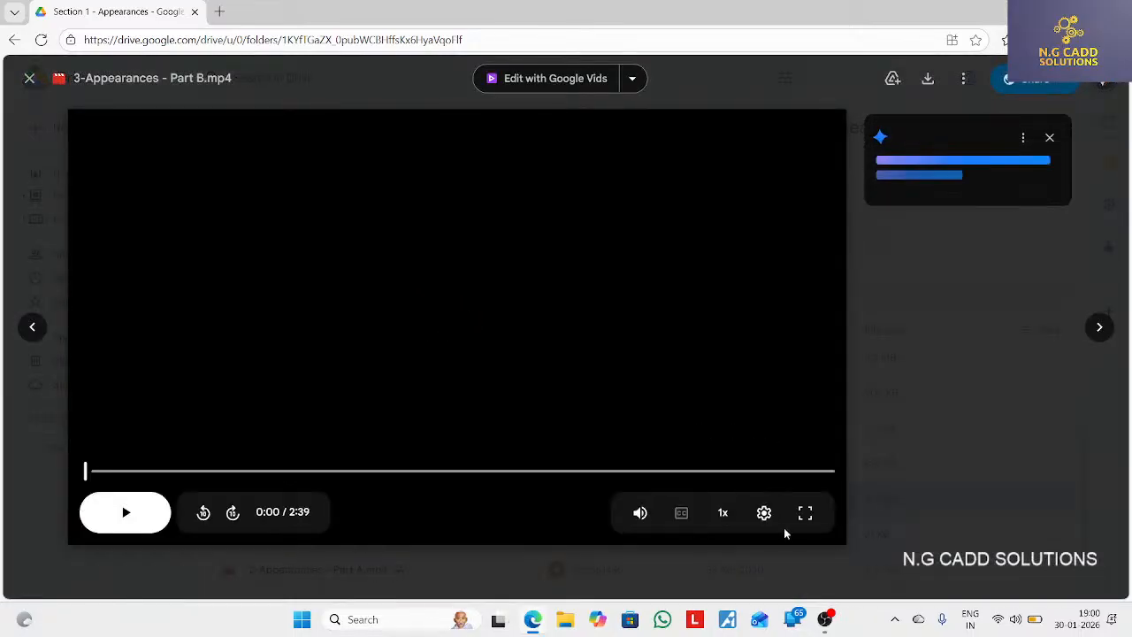
click(804, 515)
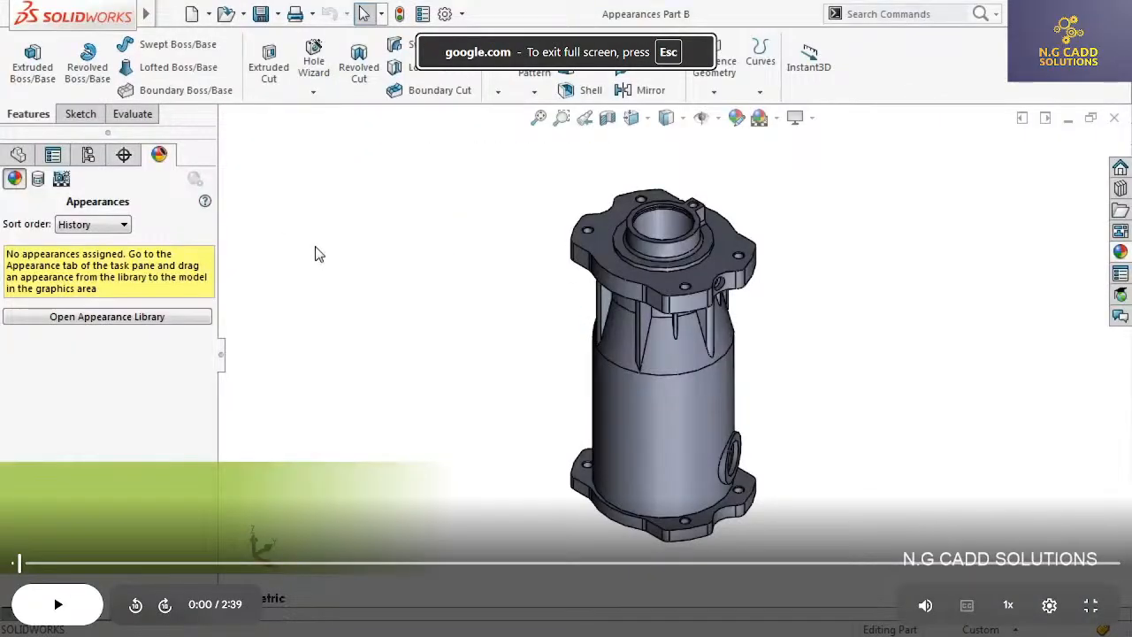
key(space)
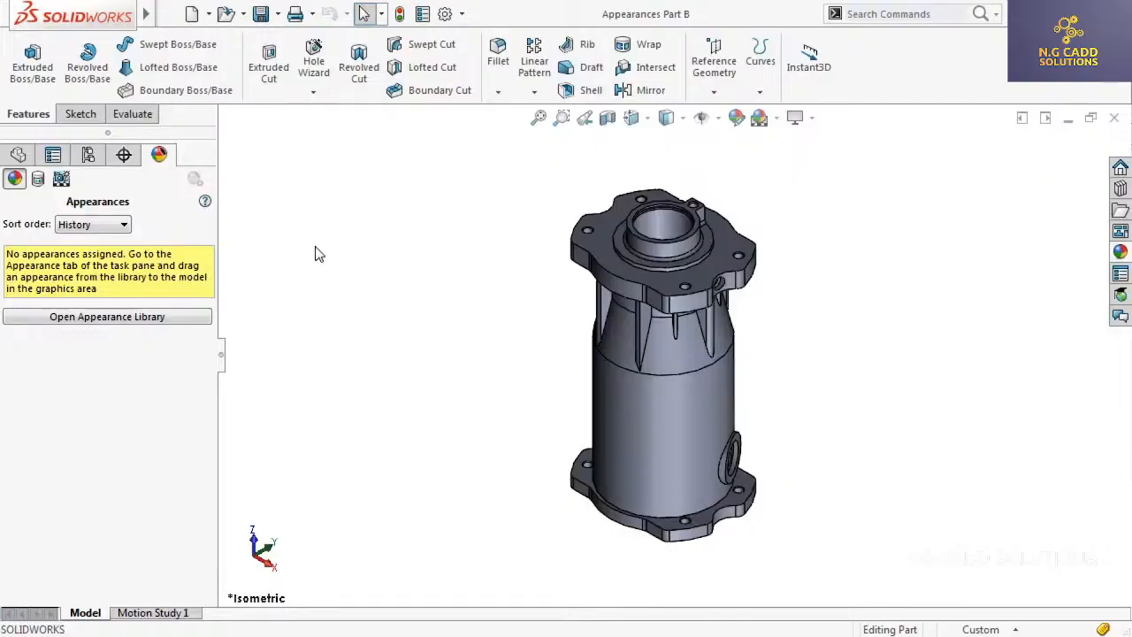
Check which feature owns the upper face of the housing's lower flange and locate Cut-Extrude46 in the feature tree
click(670, 530)
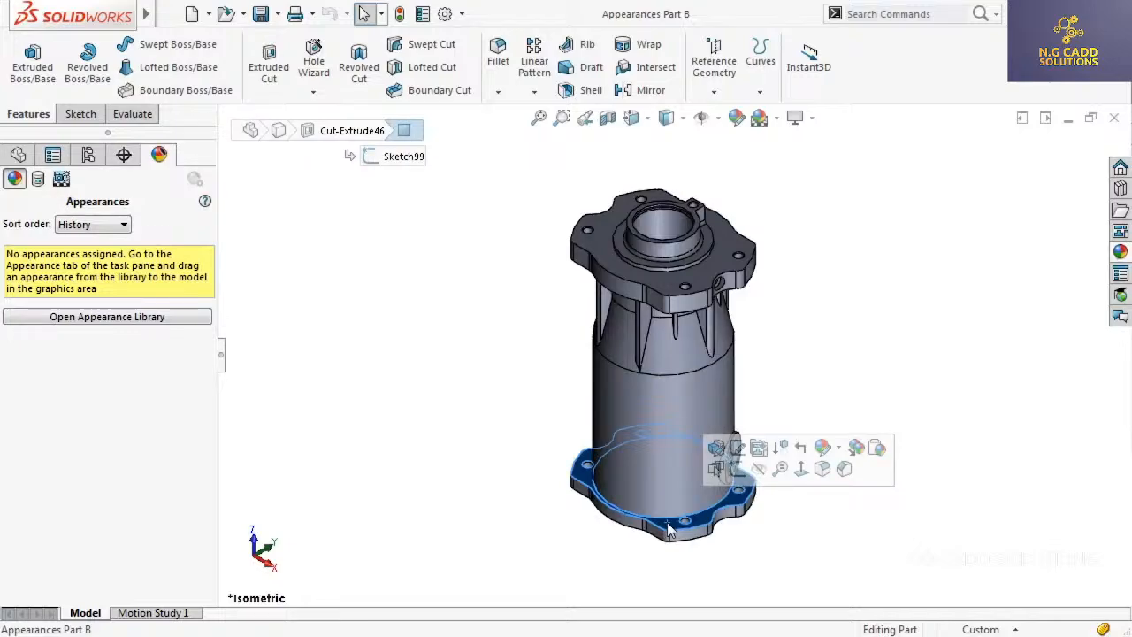
click(473, 416)
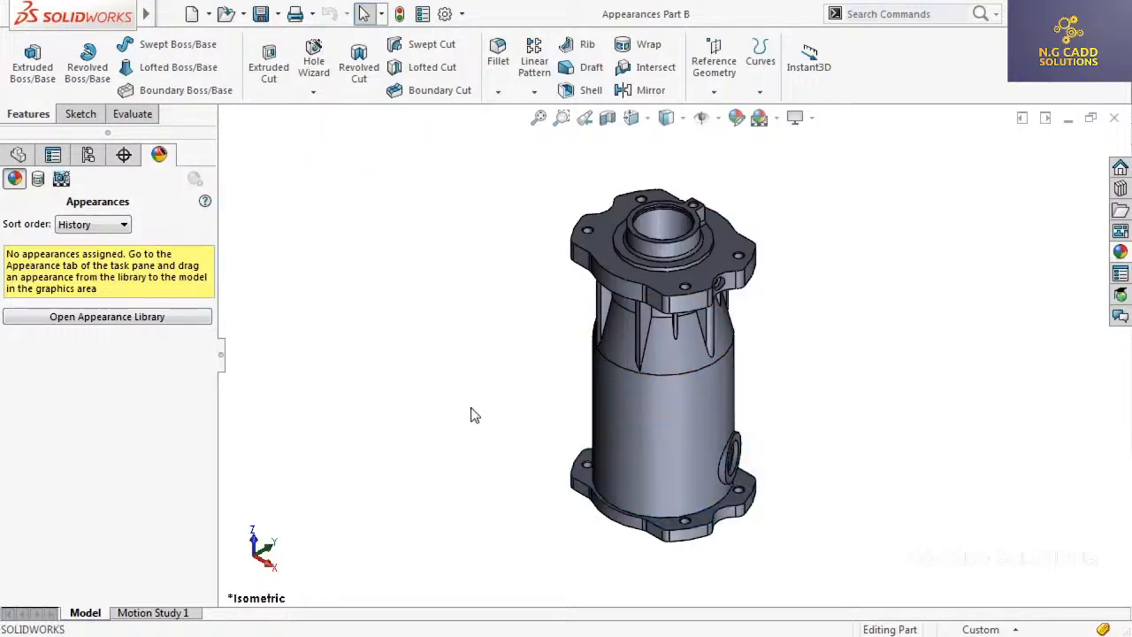
click(17, 155)
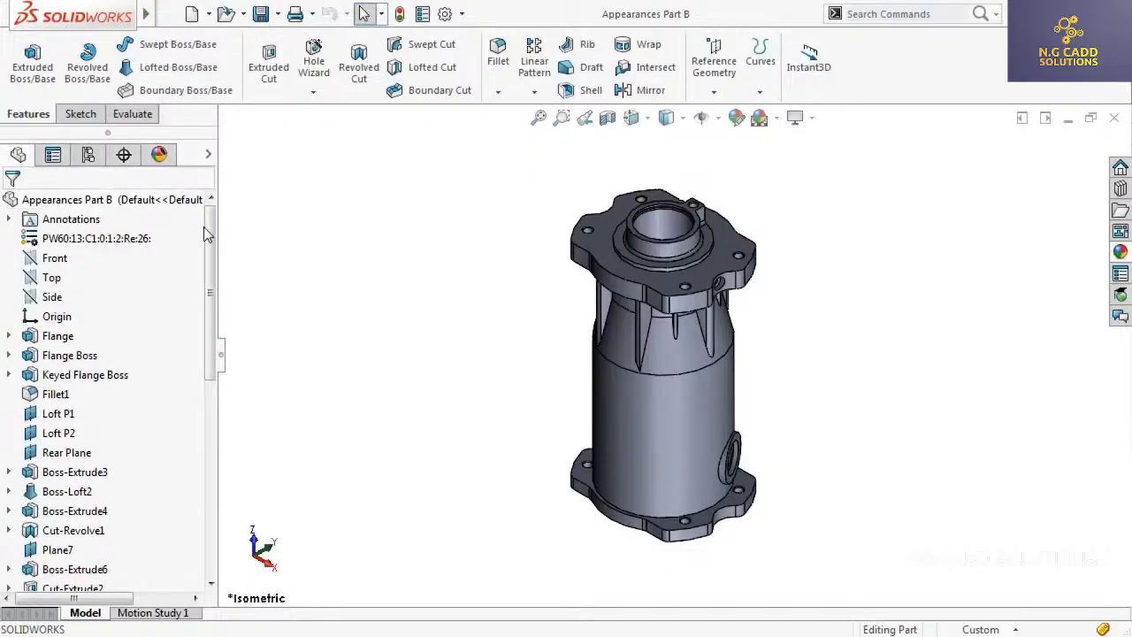
drag(213, 236, 203, 451)
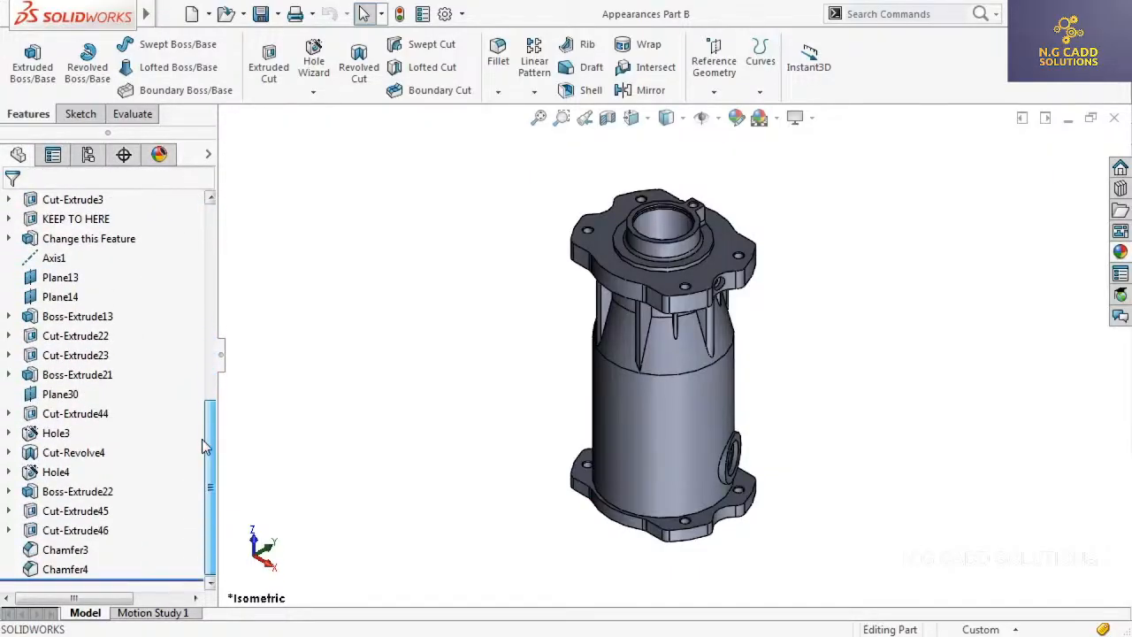
Apply machined steel from the Metal > Steel appearances to the Cut-Extrude46 feature on the lower flange
click(67, 530)
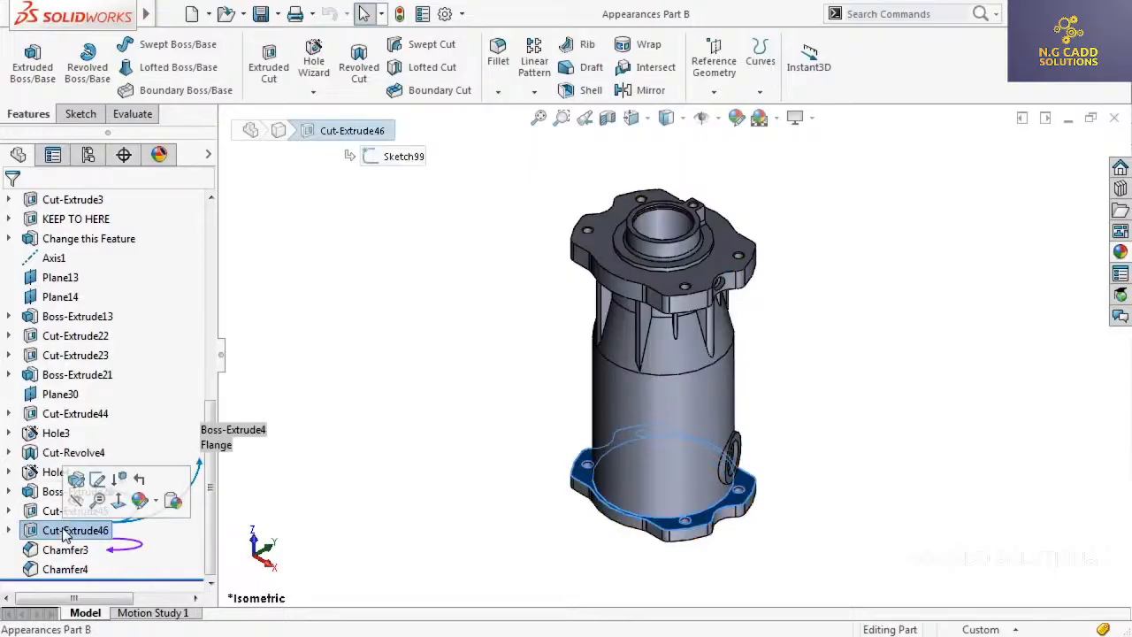
click(159, 501)
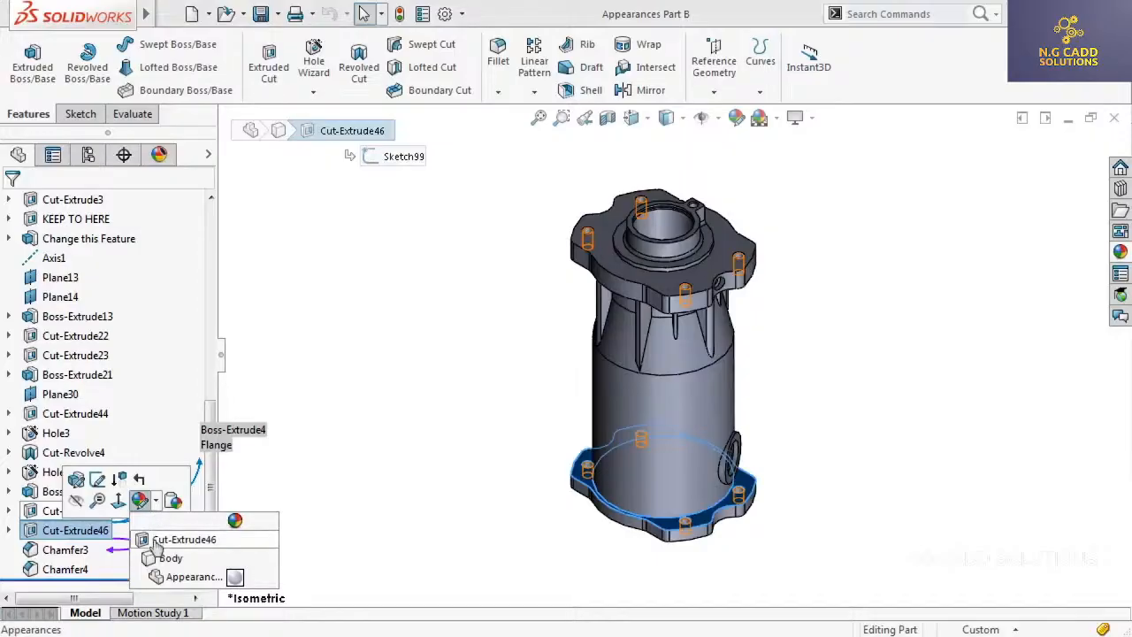
click(156, 541)
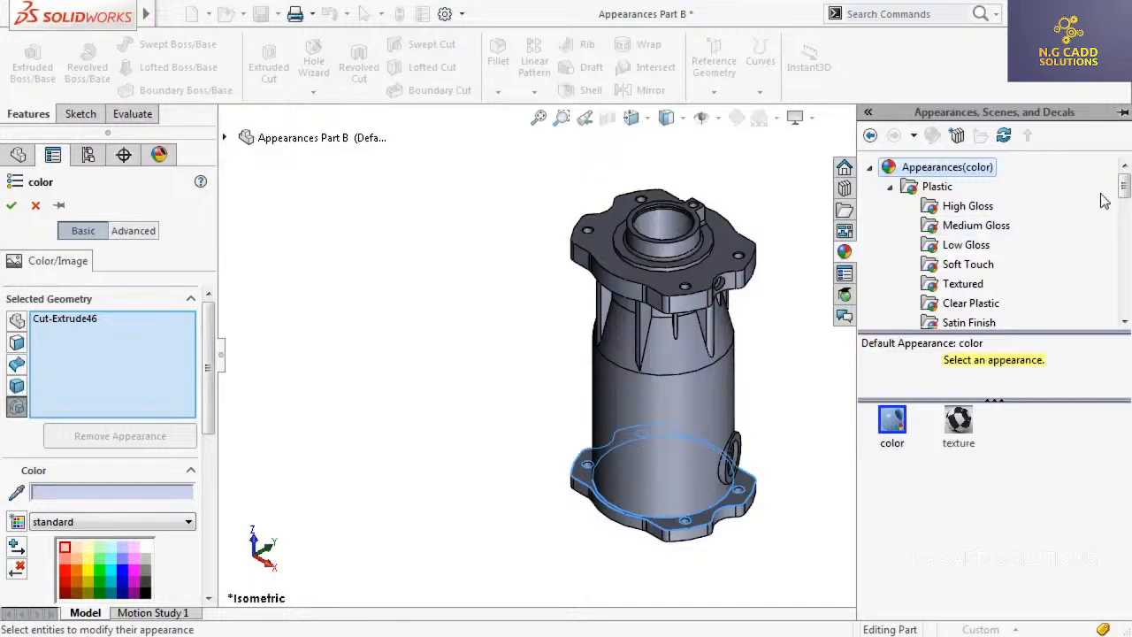
drag(1124, 187, 1124, 215)
click(955, 284)
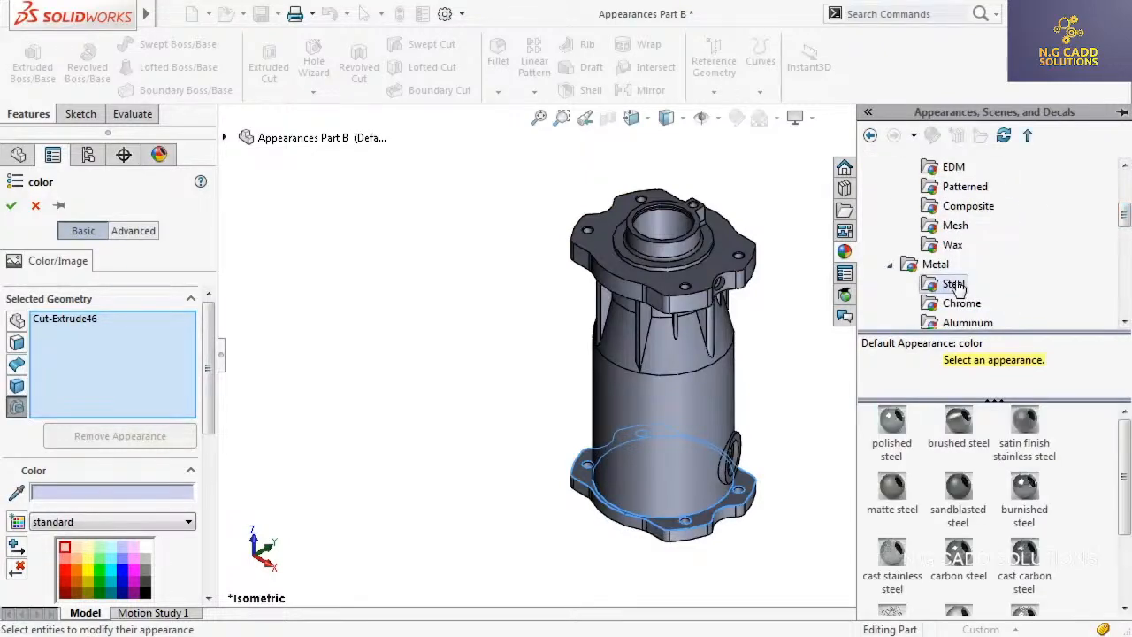
drag(1123, 447, 1088, 515)
click(959, 506)
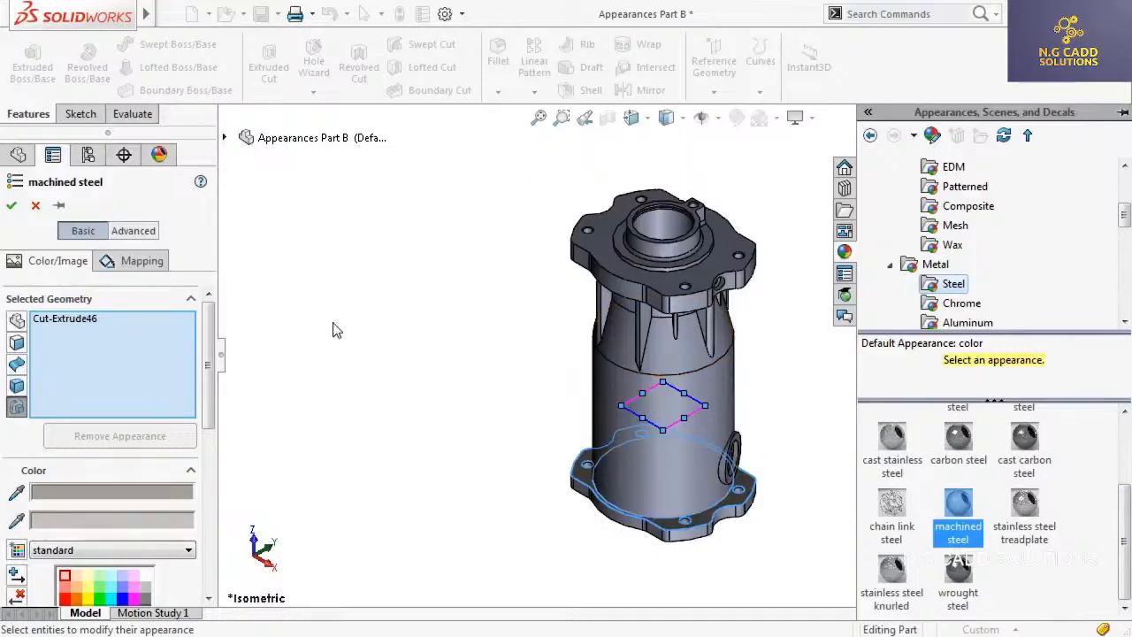
click(11, 204)
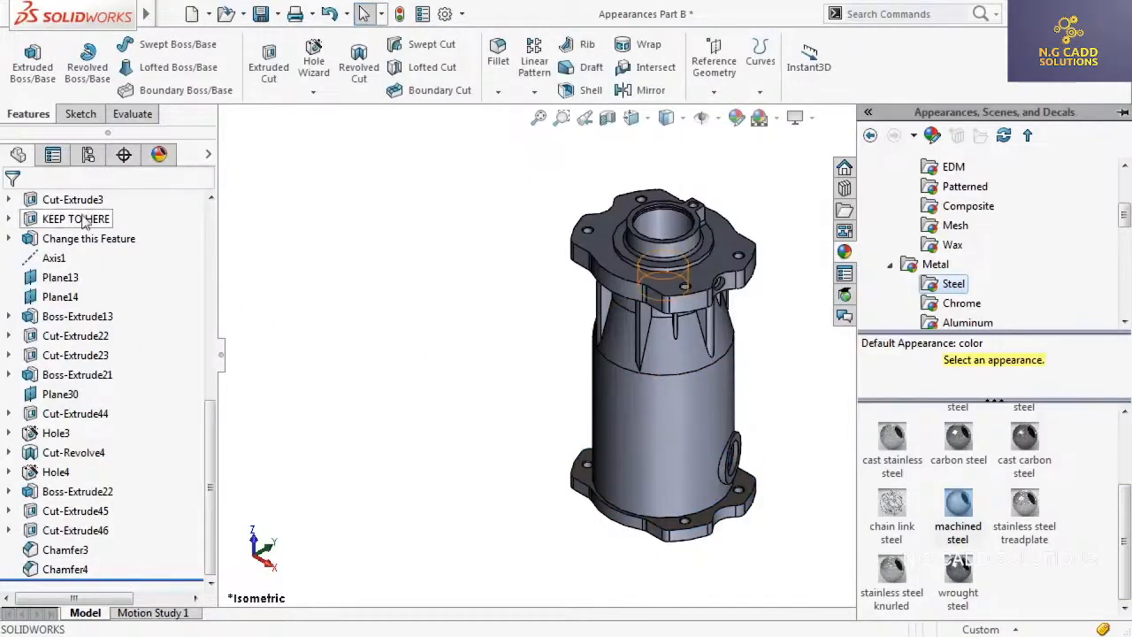
Expand machined steel among the applied appearances and attach it to the four selected faces of the housing's side port
click(160, 156)
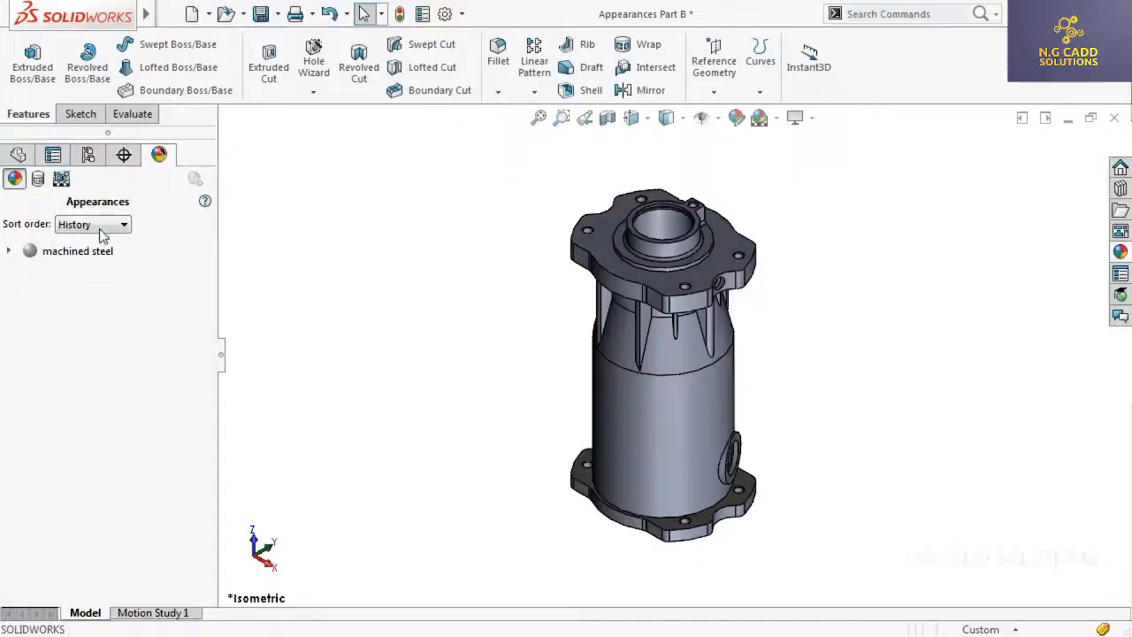
click(9, 252)
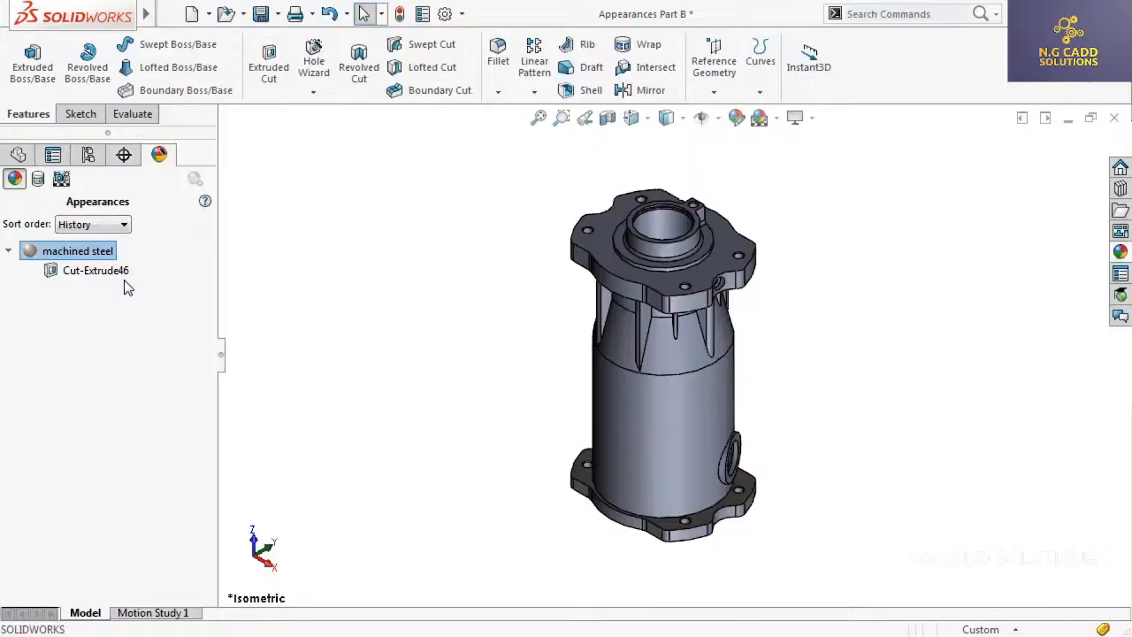
middle_drag(545, 438, 644, 448)
scroll(745, 453, up, 6)
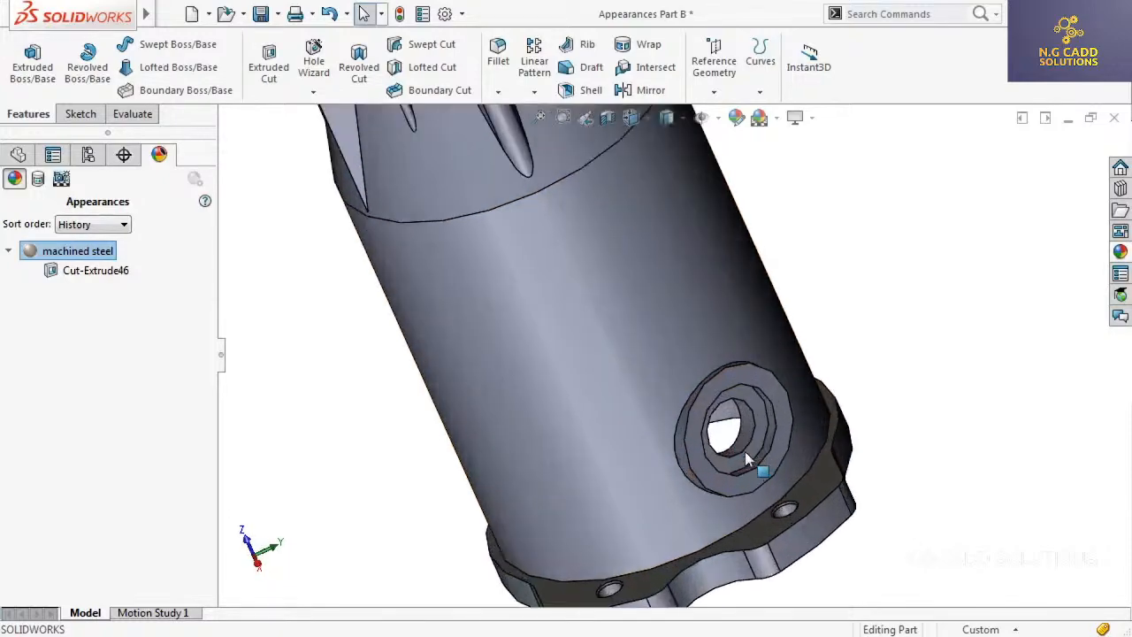
scroll(745, 452, up, 2)
click(757, 474)
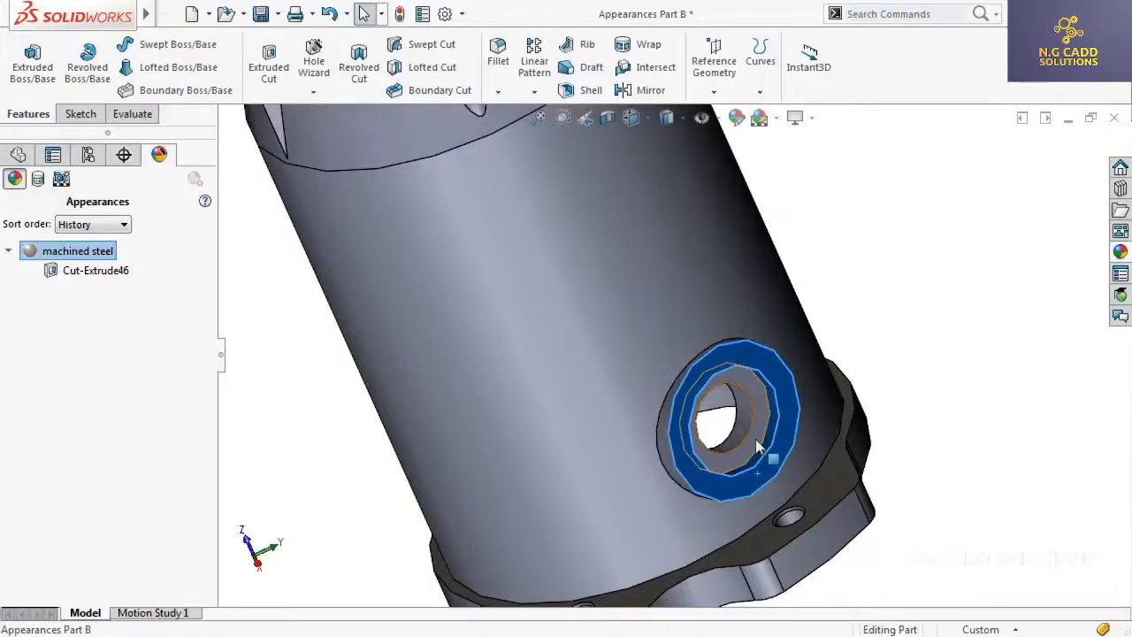
ctrl+click(742, 435)
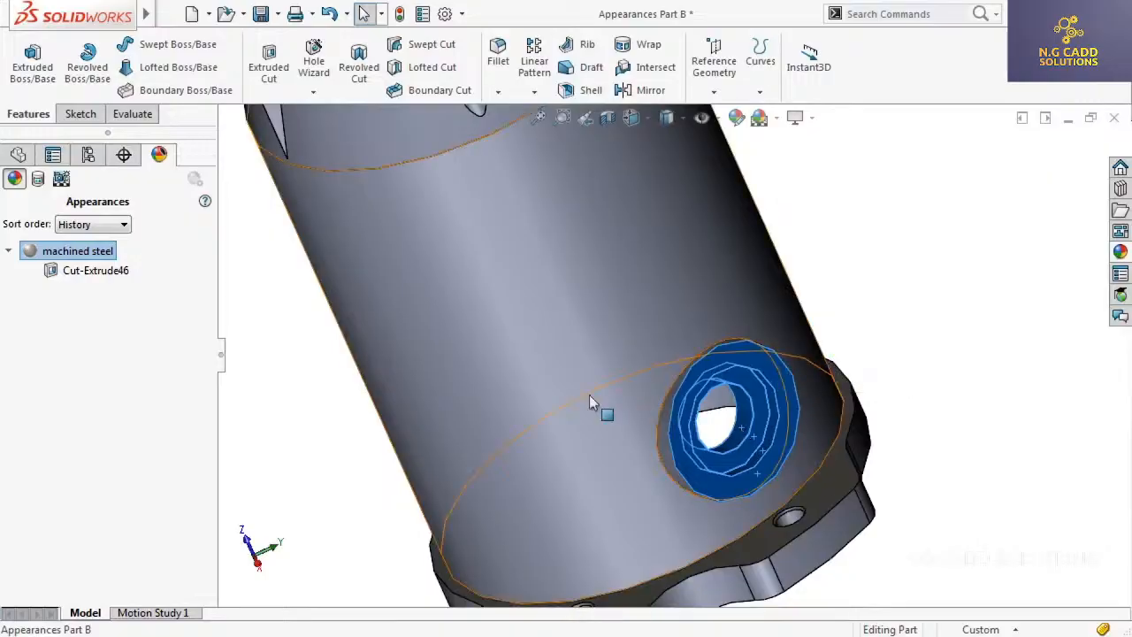
right_click(91, 254)
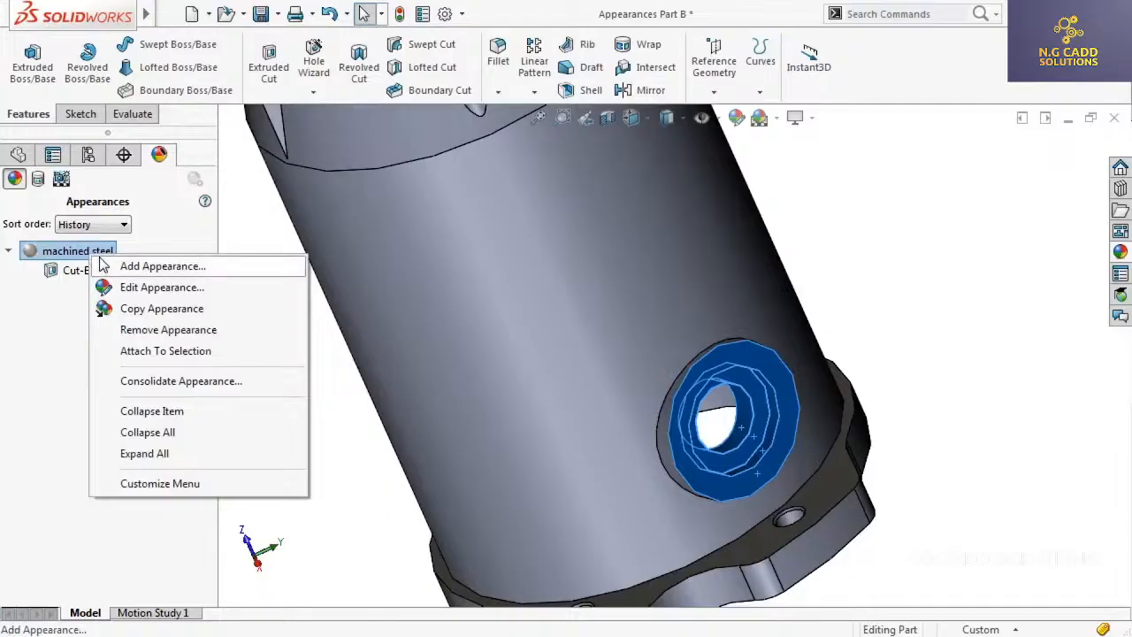
click(228, 354)
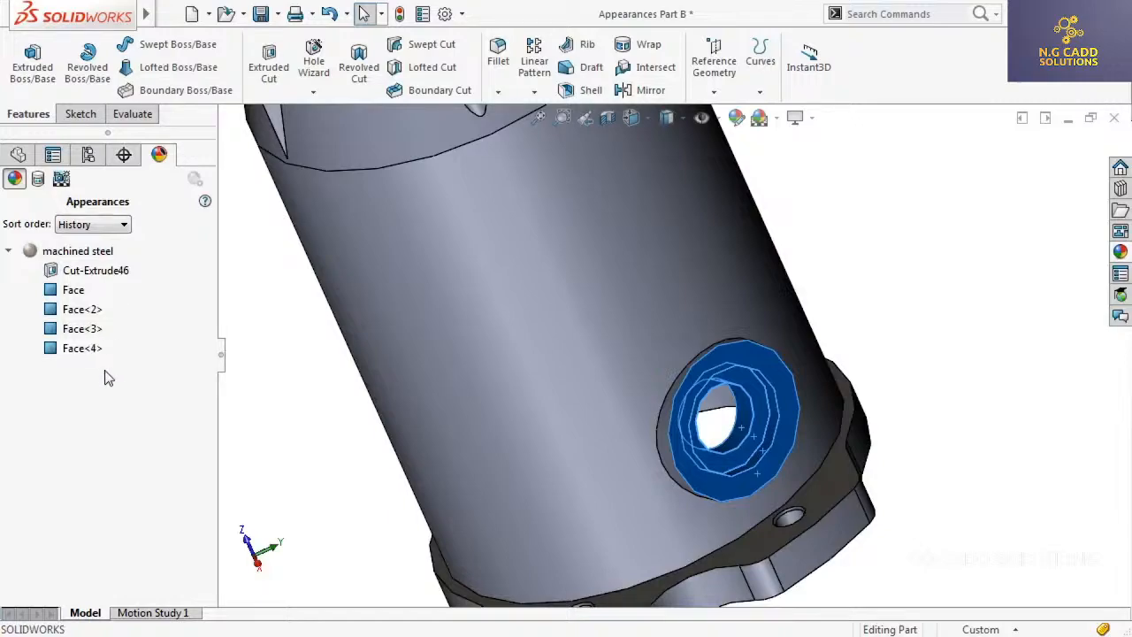
Edit the machined steel appearance, replacing it with chromium plate from Metal > Chrome, and return the housing to the isometric view
right_click(90, 251)
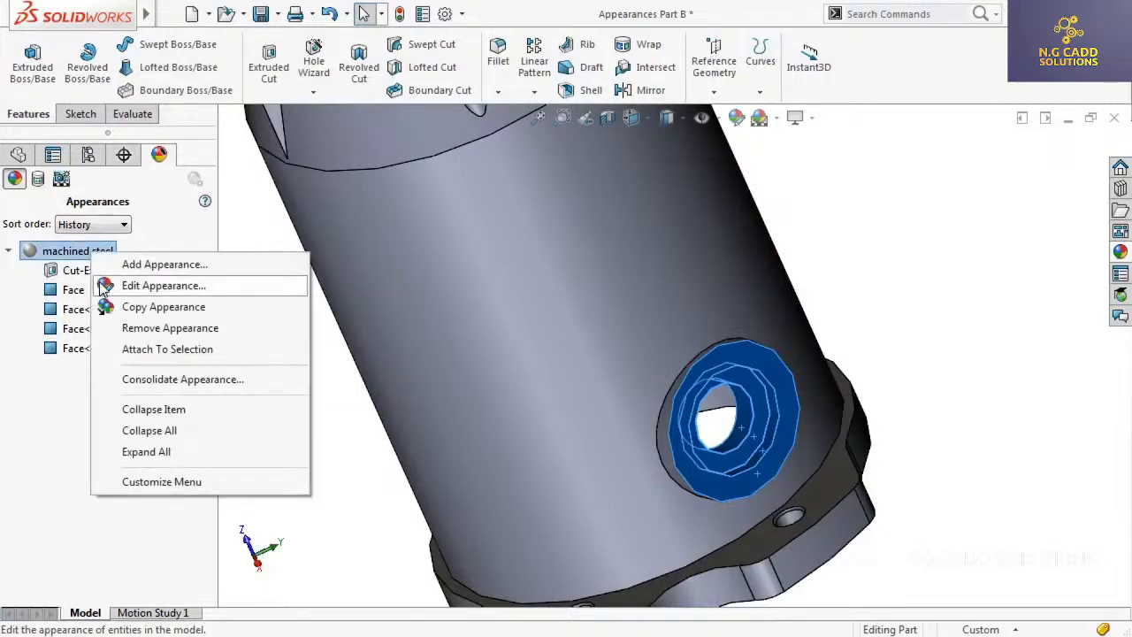
click(104, 287)
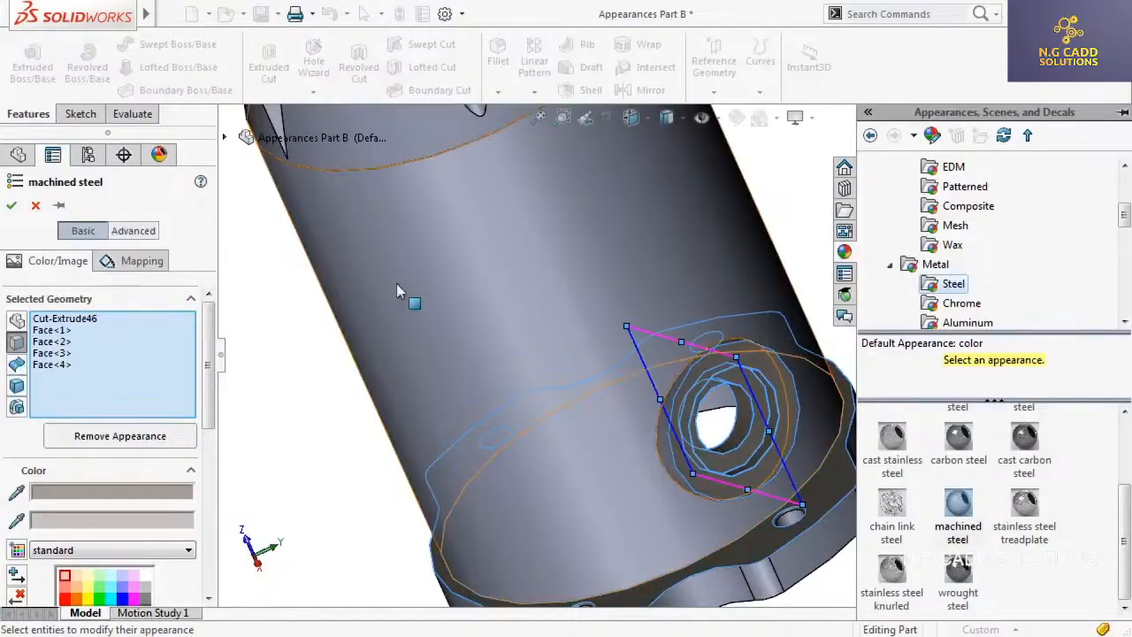
click(962, 304)
click(894, 425)
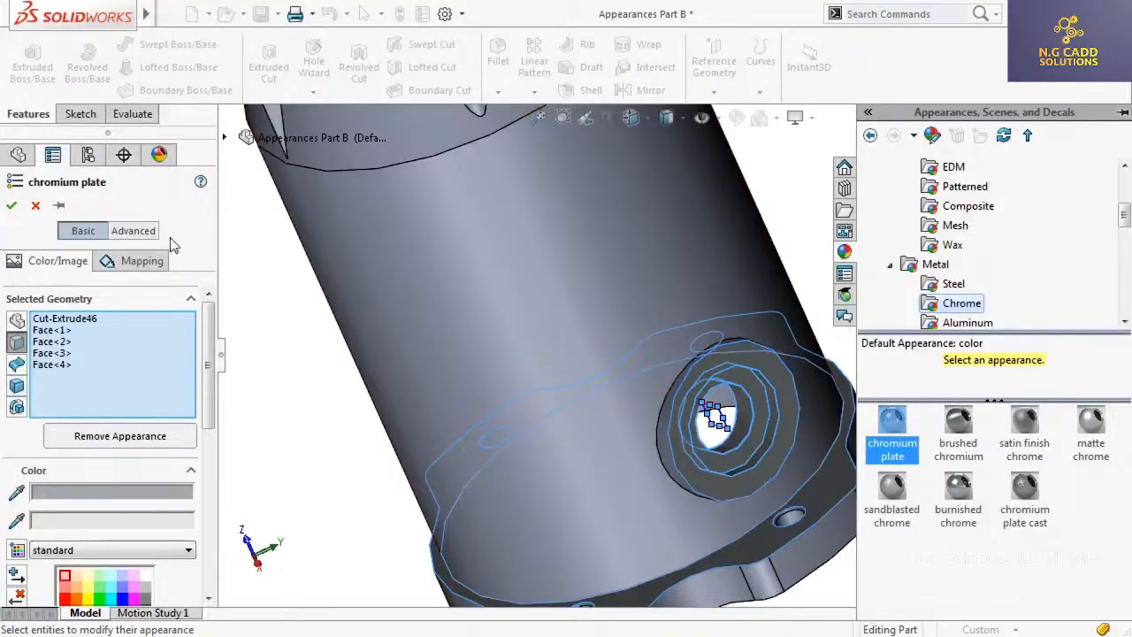
click(12, 205)
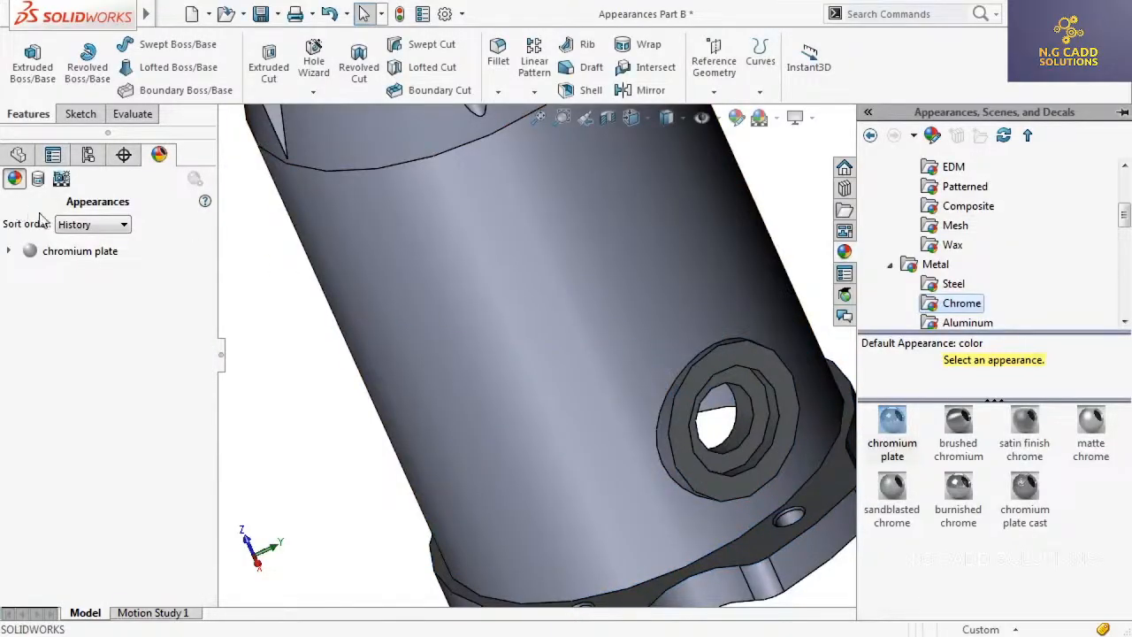
click(279, 335)
key(ctrl+7)
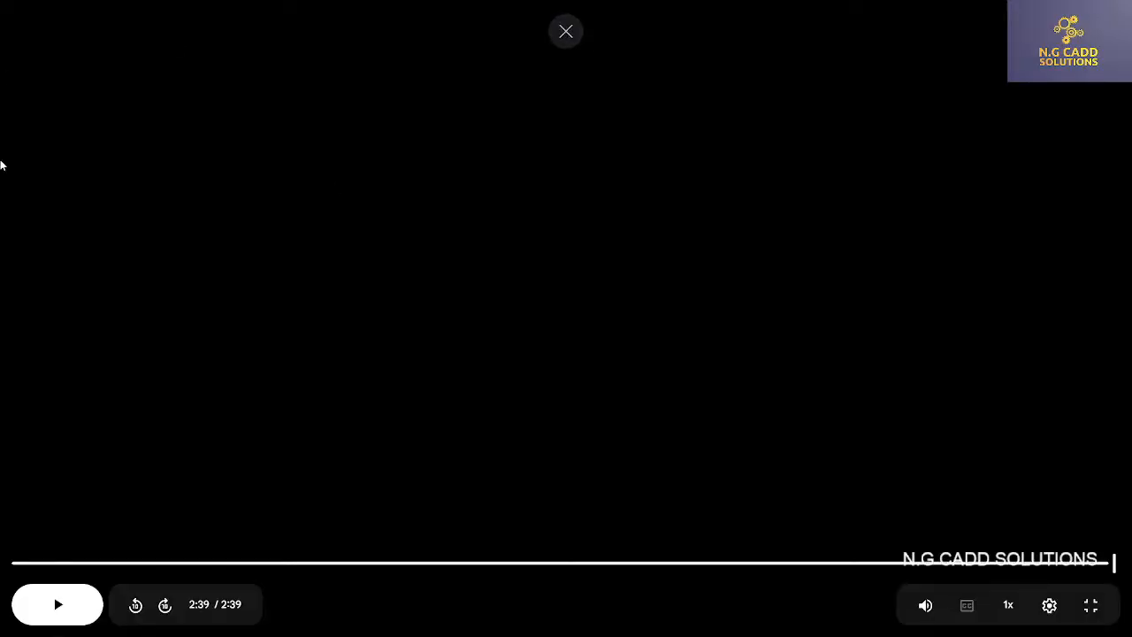
Close the Part B video in Google Drive and play 4-Copy and Paste Options.mp4 in full screen
key(Escape)
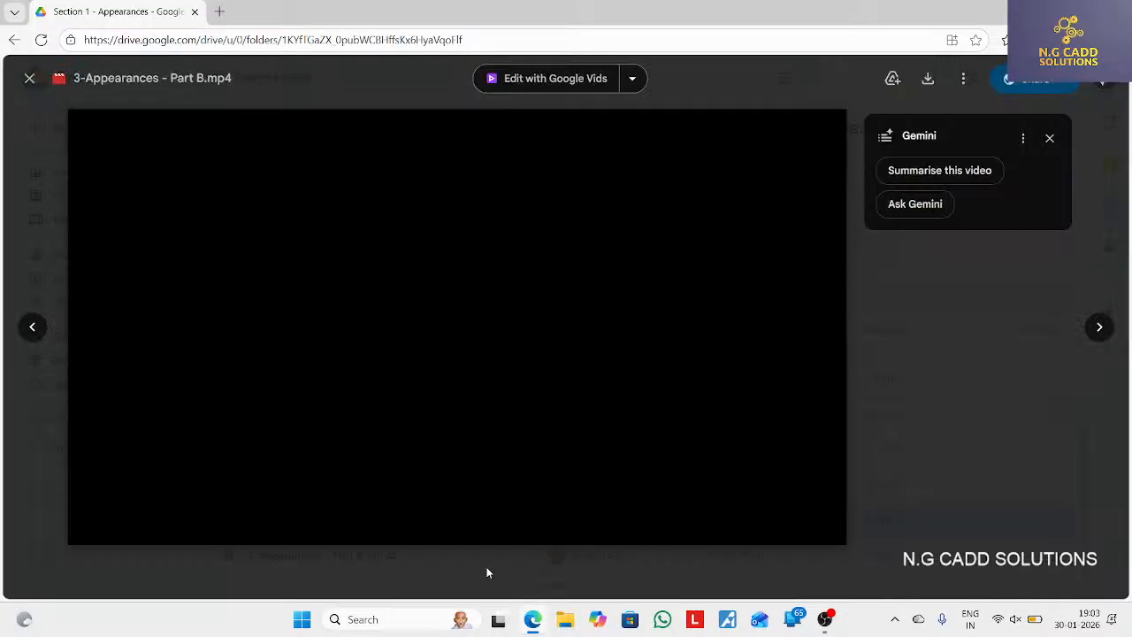
click(28, 78)
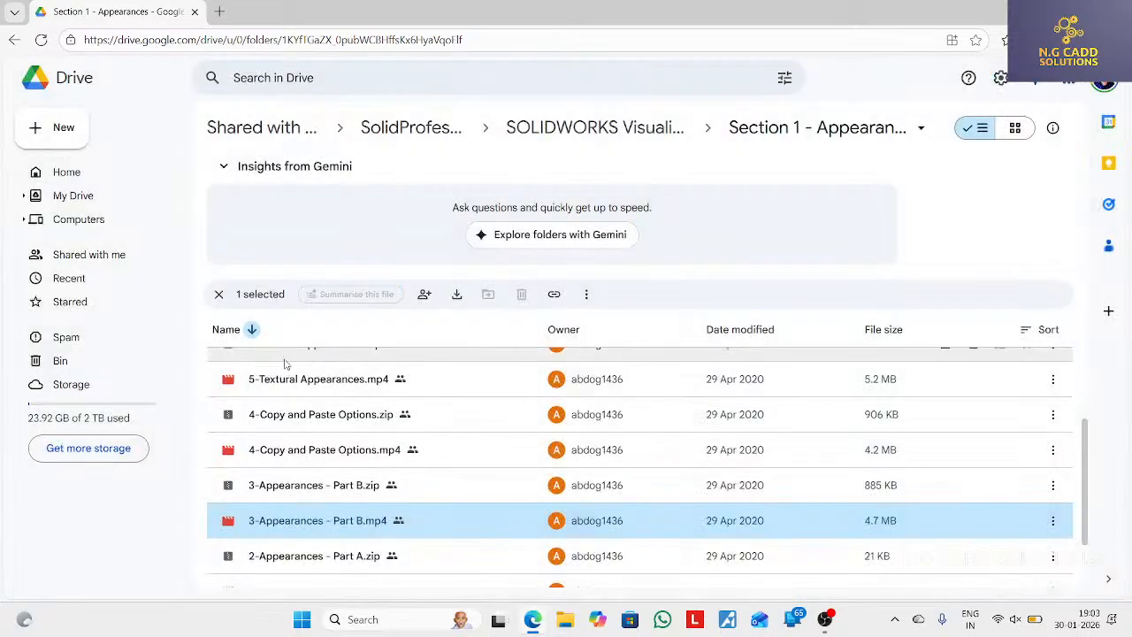
double_click(326, 451)
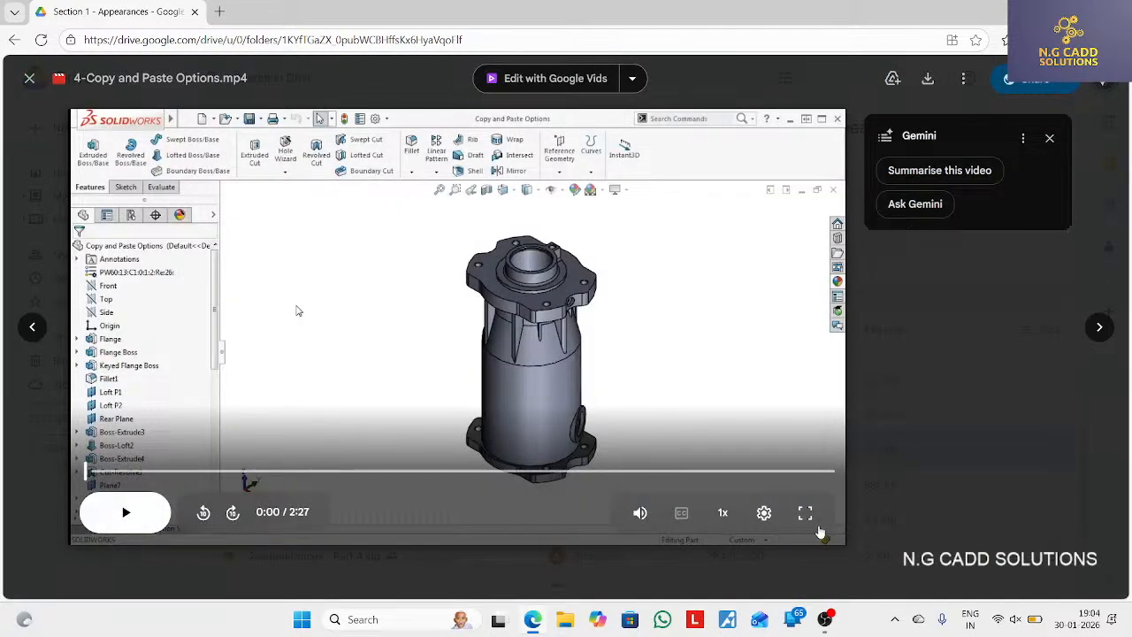
click(805, 513)
click(493, 530)
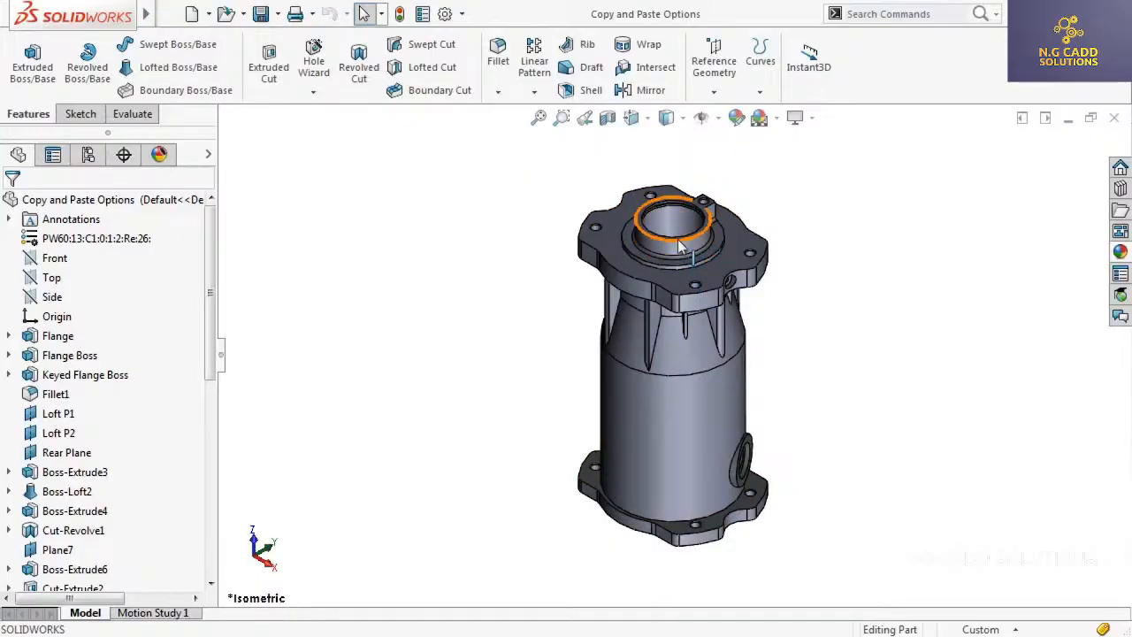
Copy the chromium plate appearance used on the lower flange and paste it onto the upper Flange feature
click(160, 155)
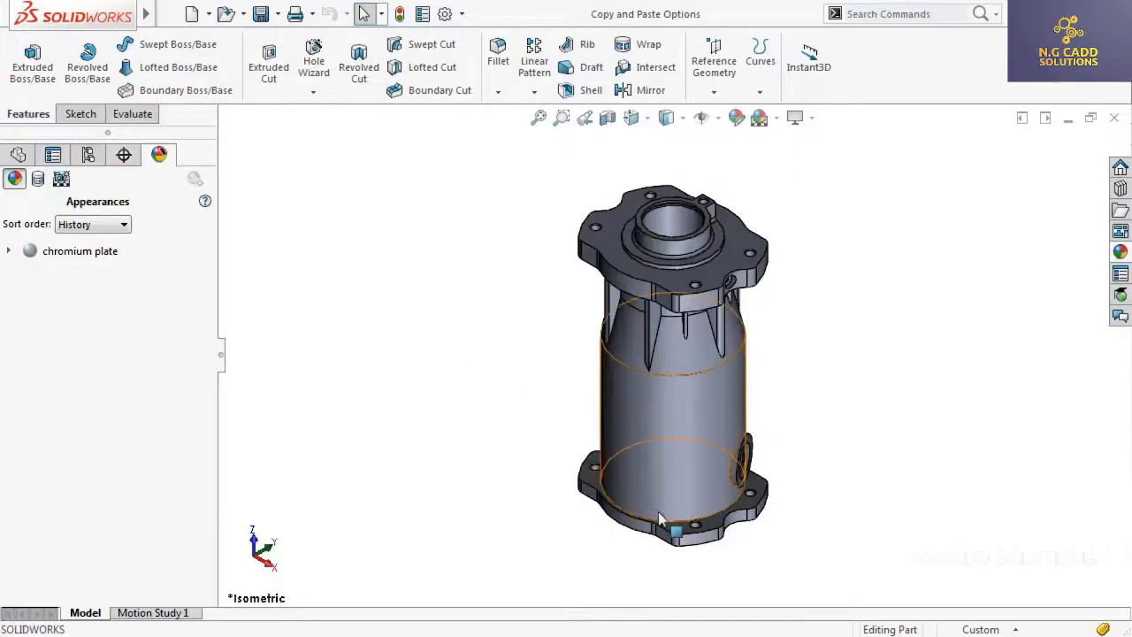
click(687, 535)
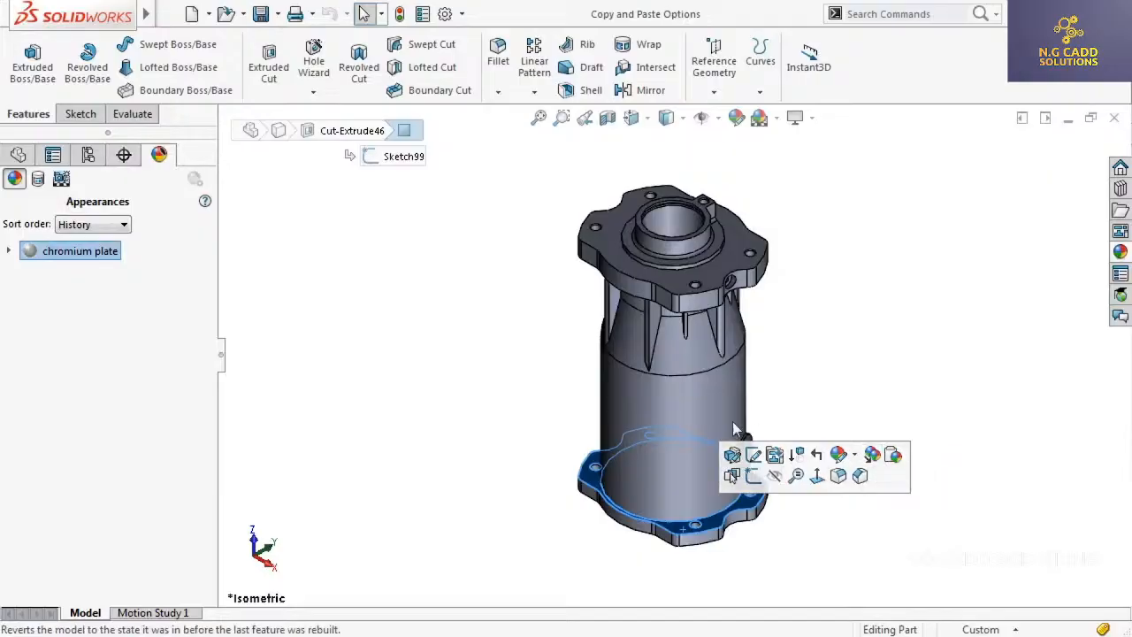
right_click(100, 257)
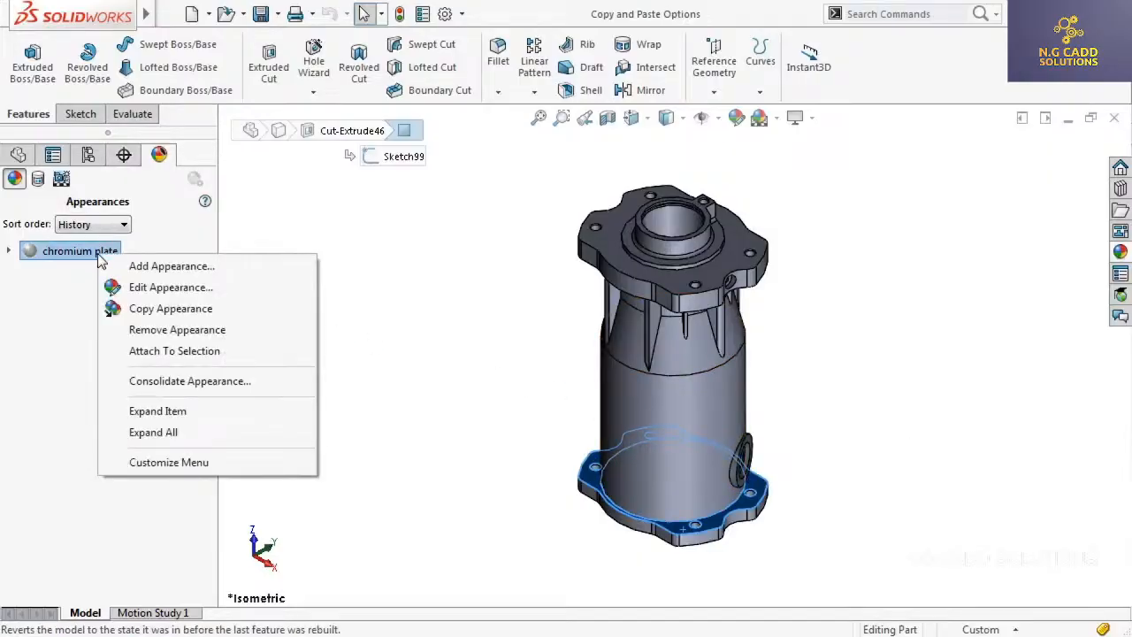
click(241, 315)
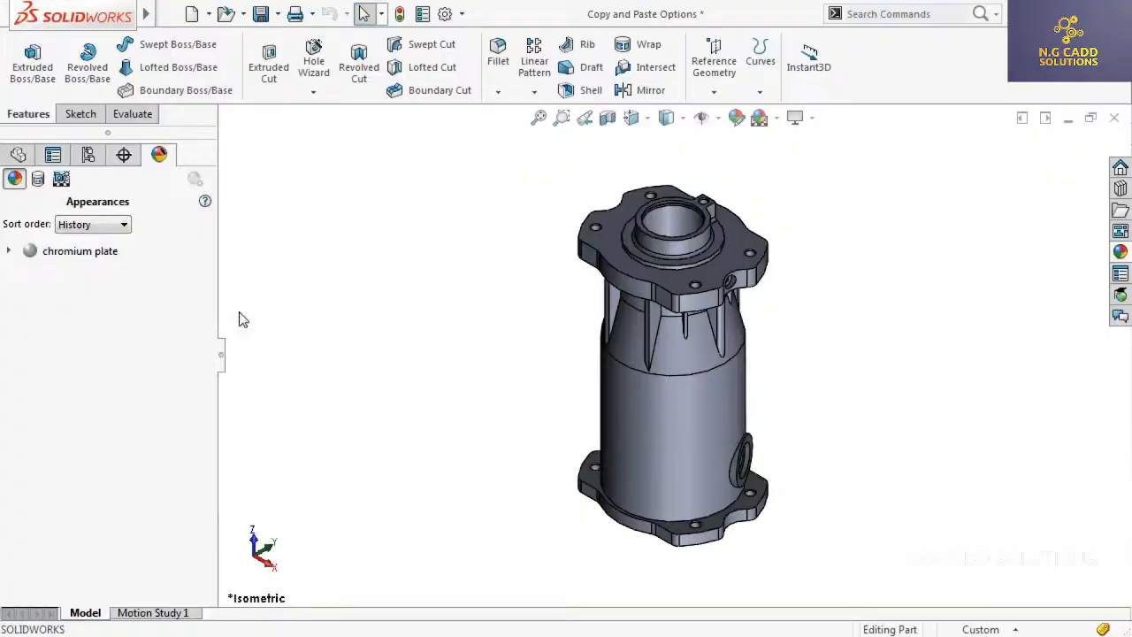
click(610, 257)
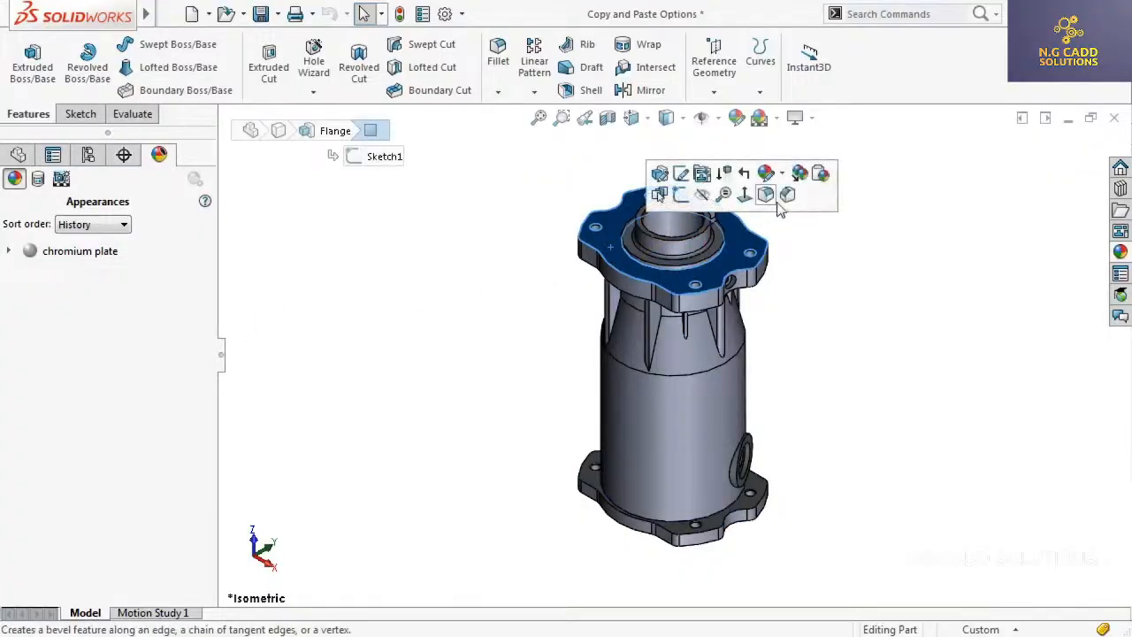
click(821, 175)
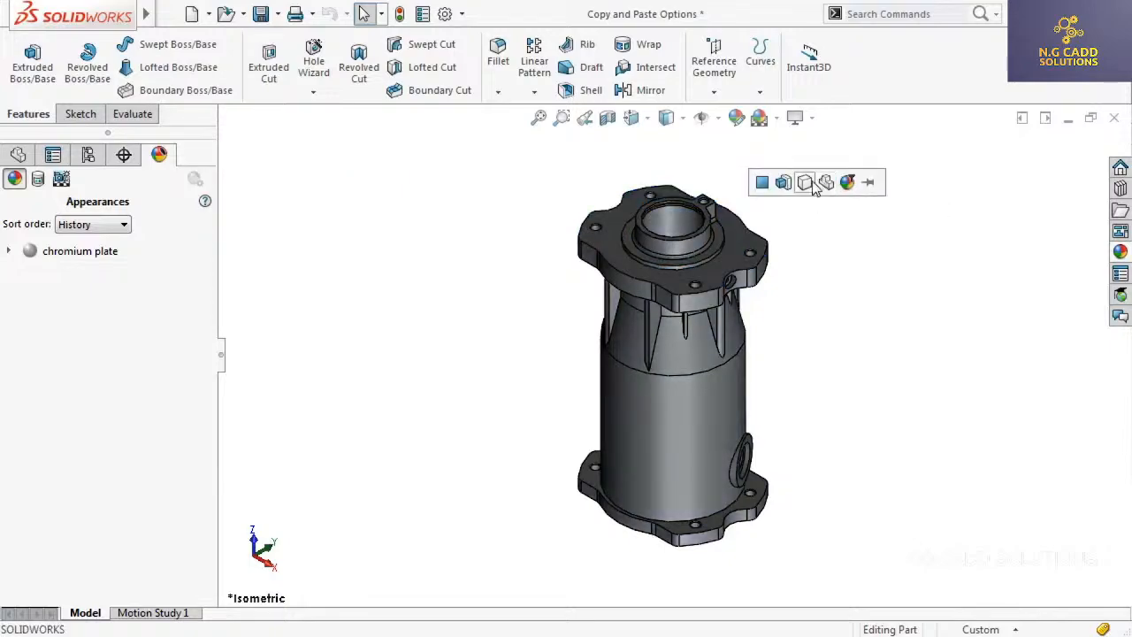
click(784, 184)
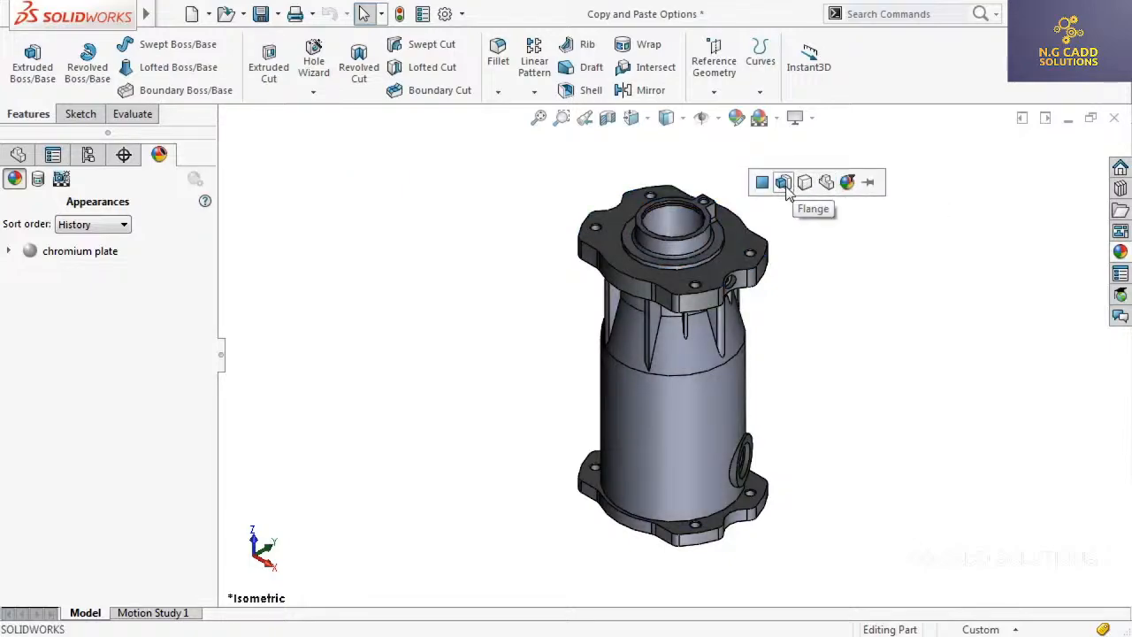
click(786, 189)
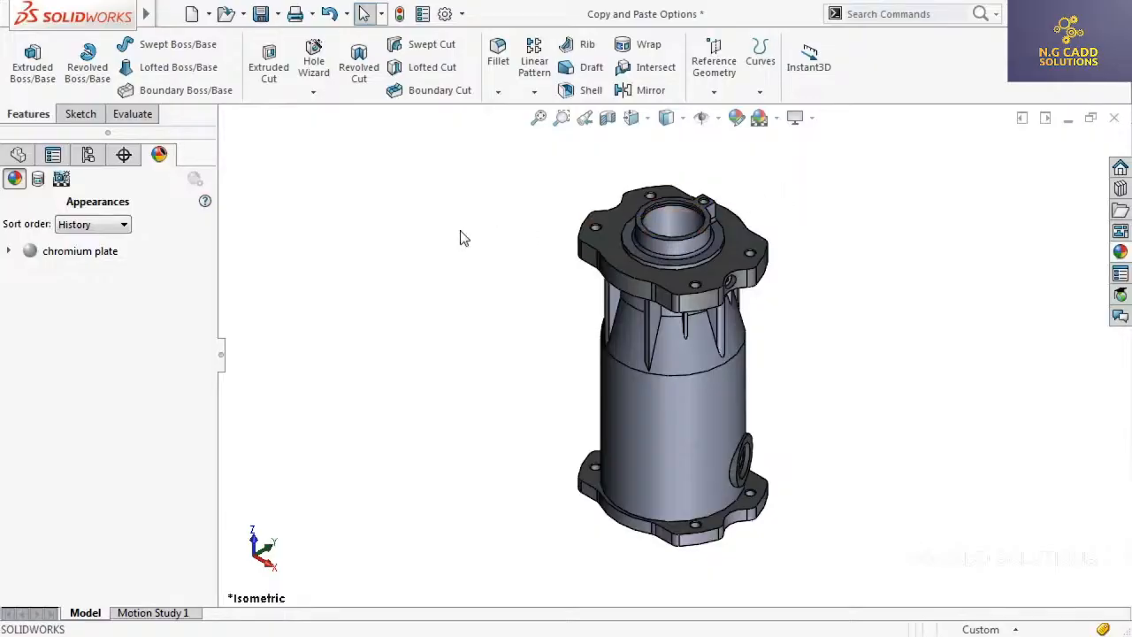
Copy chromium plate again and paste it onto the top face of the Keyed Flange Boss, pinning the appearance target palette
click(102, 255)
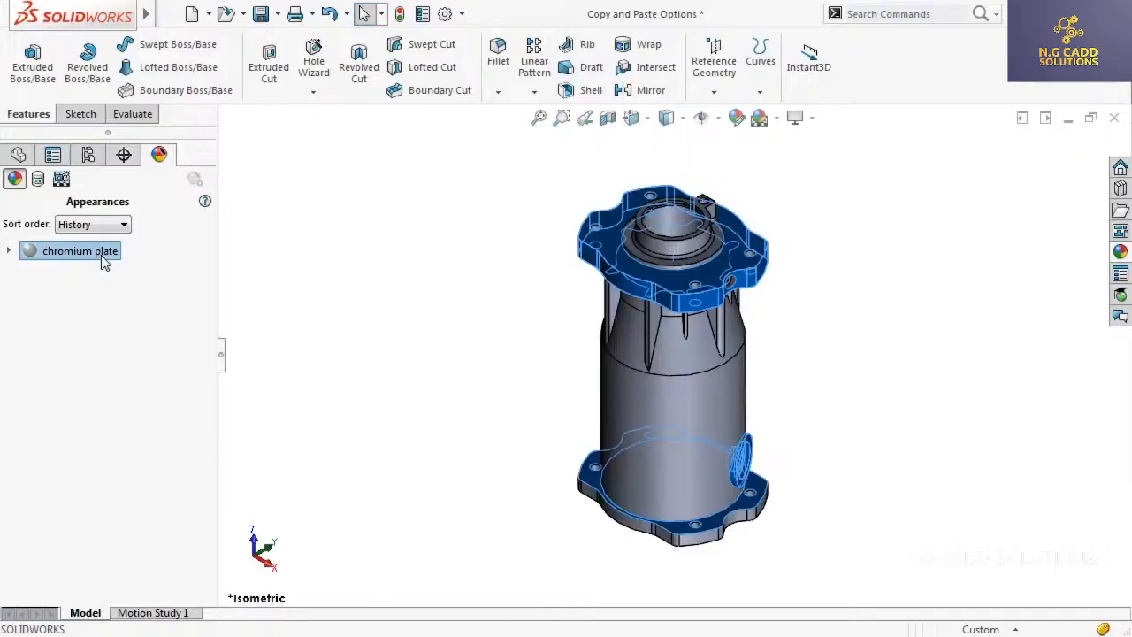
right_click(101, 255)
click(125, 312)
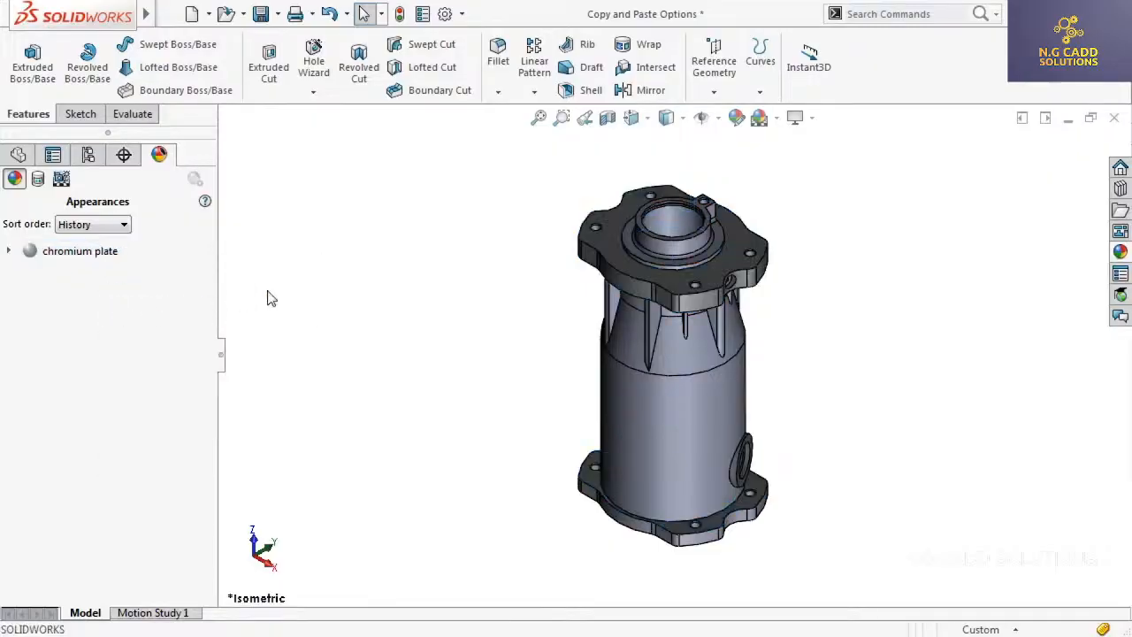
scroll(671, 232, down, 3)
scroll(670, 232, down, 2)
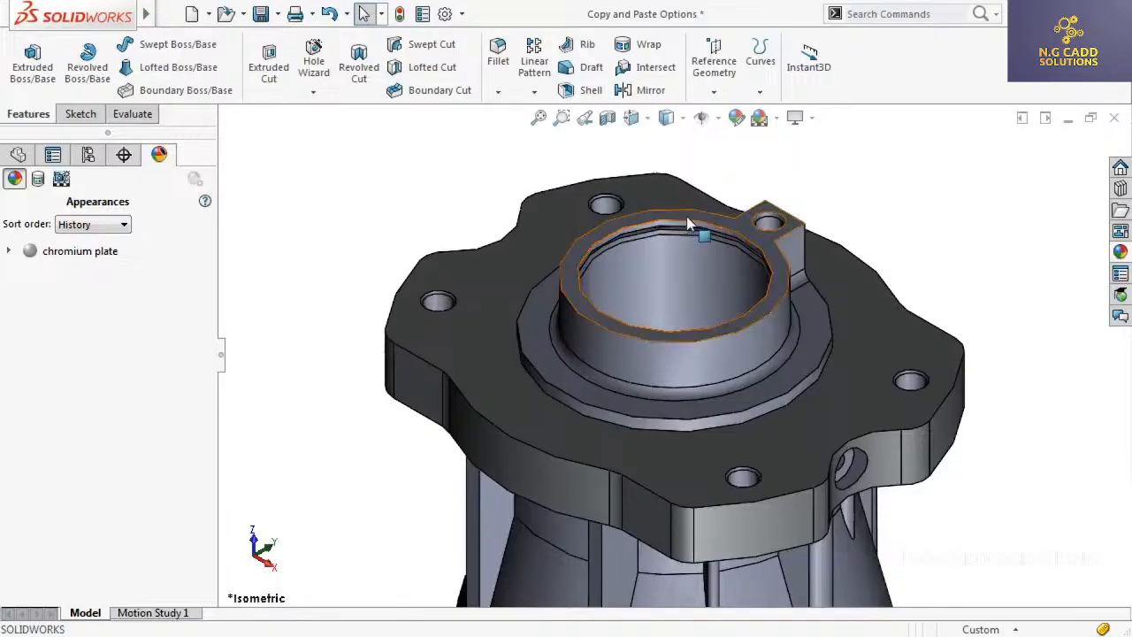
click(691, 222)
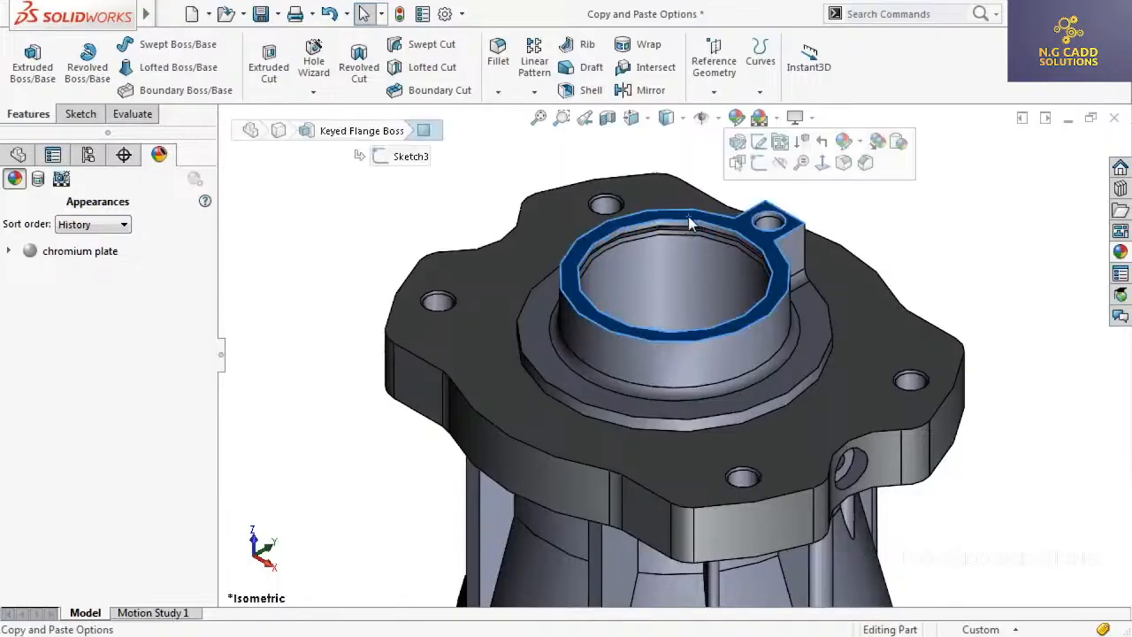
click(898, 141)
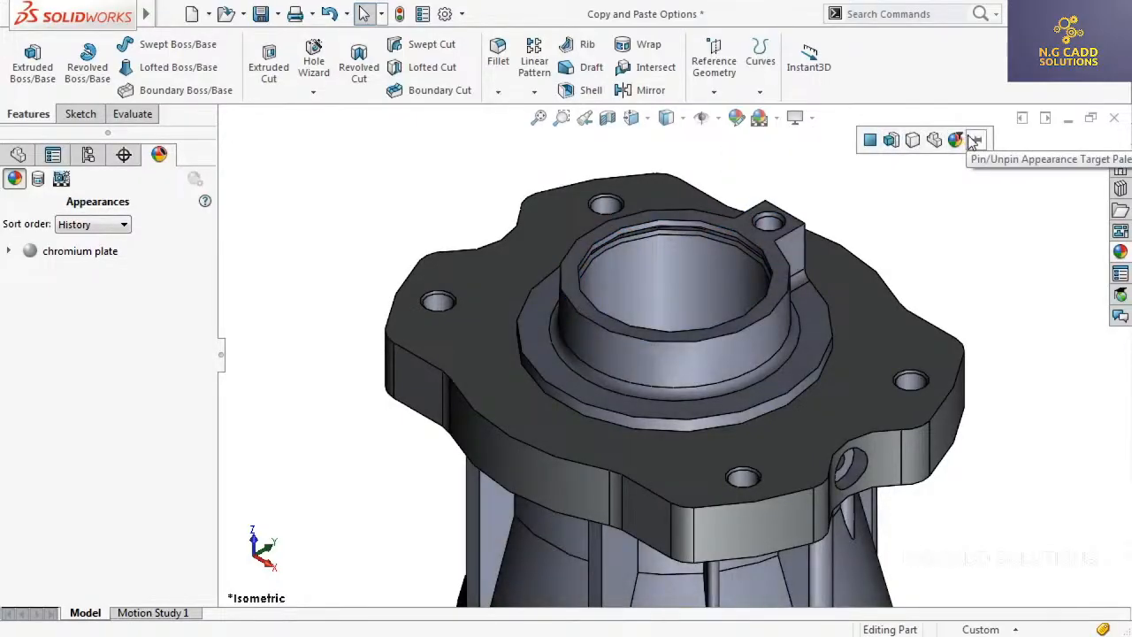
click(974, 142)
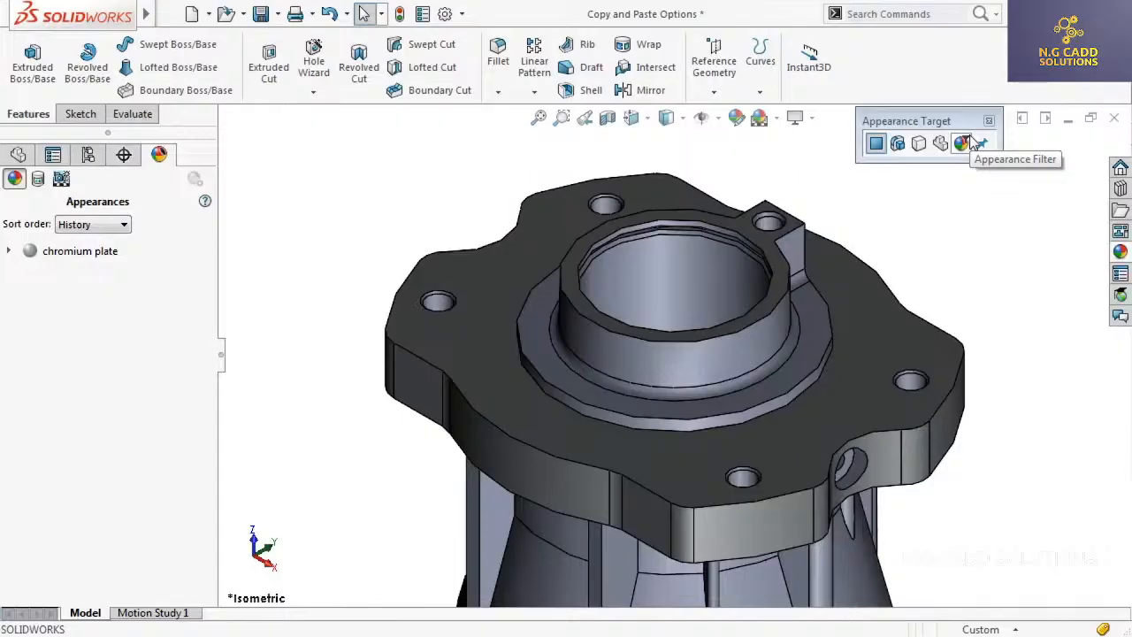
Set the pinned appearance target to Feature, copy the flange's appearance and paste it onto the Flange Boss feature
click(898, 145)
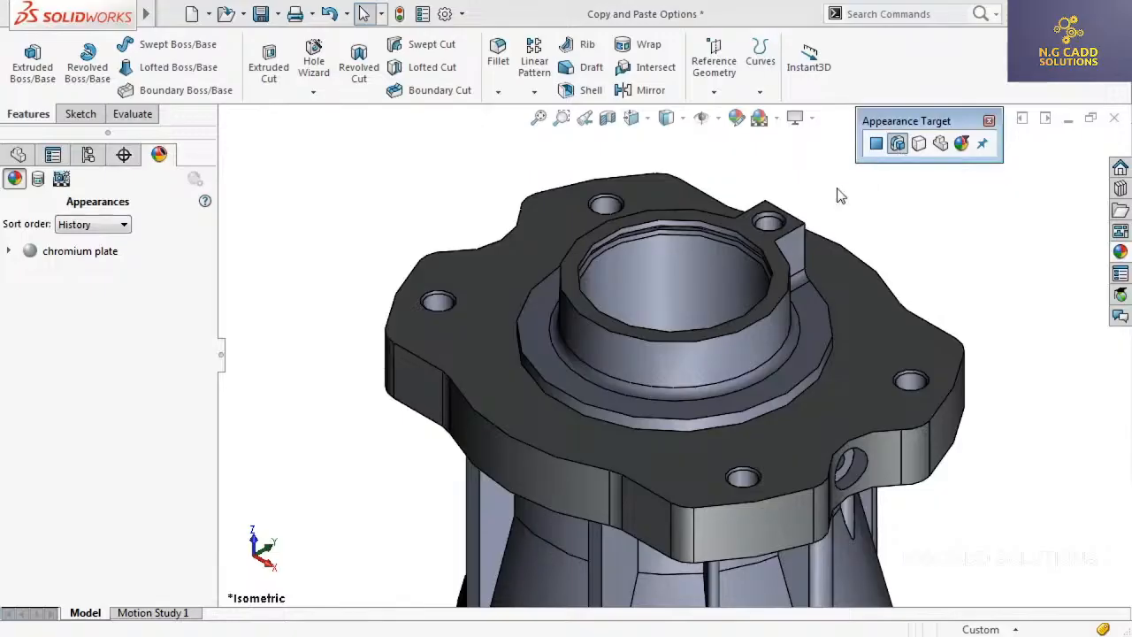
click(490, 363)
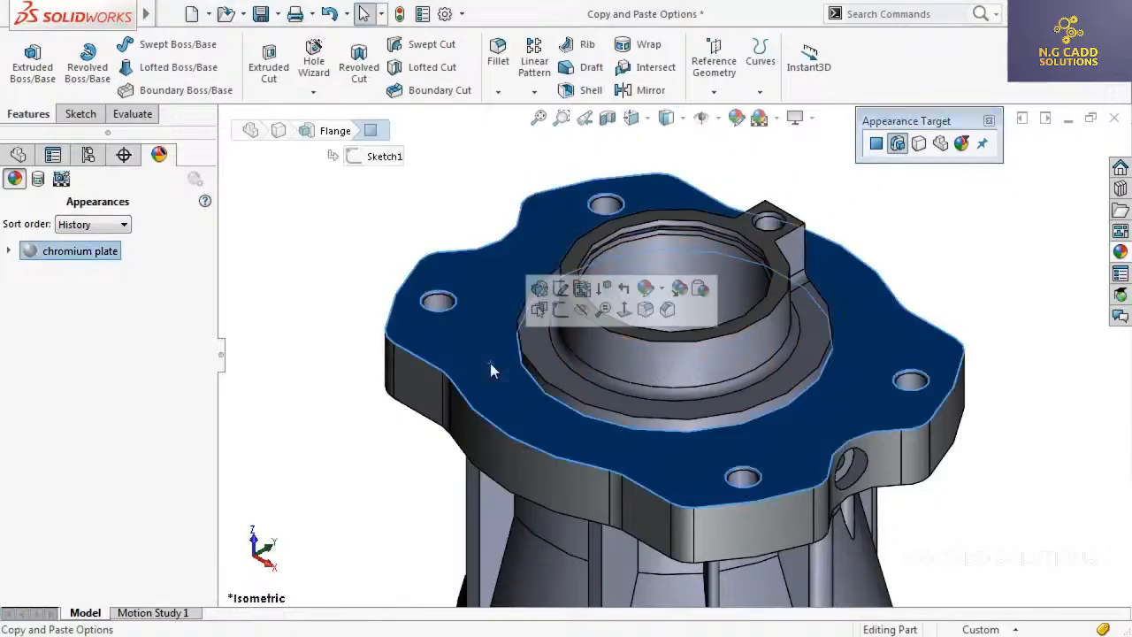
click(680, 288)
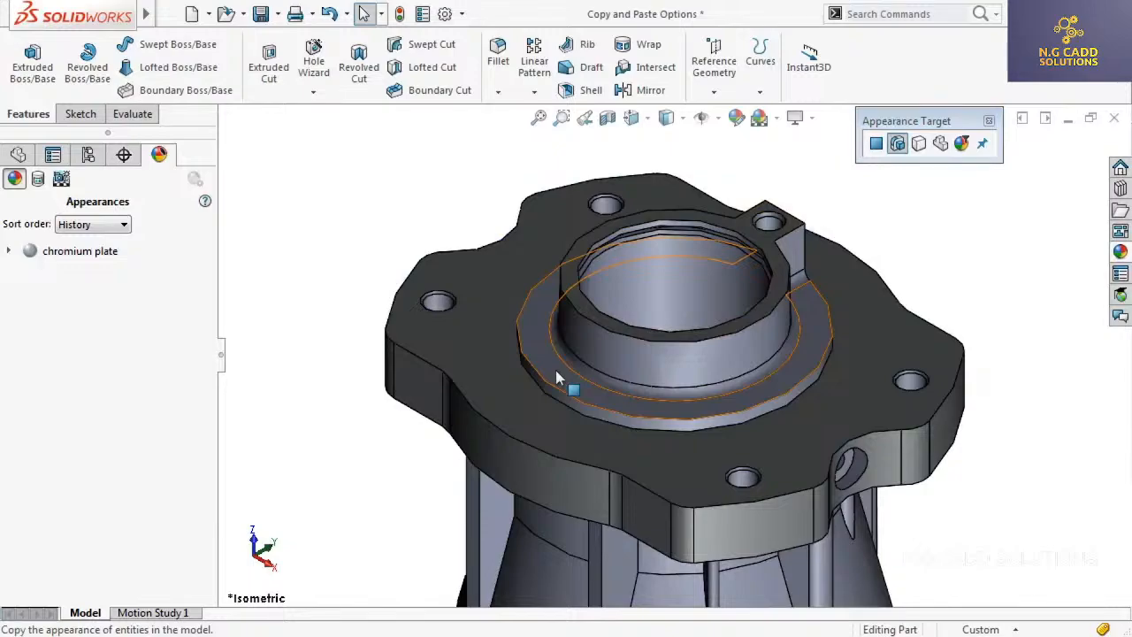
click(556, 370)
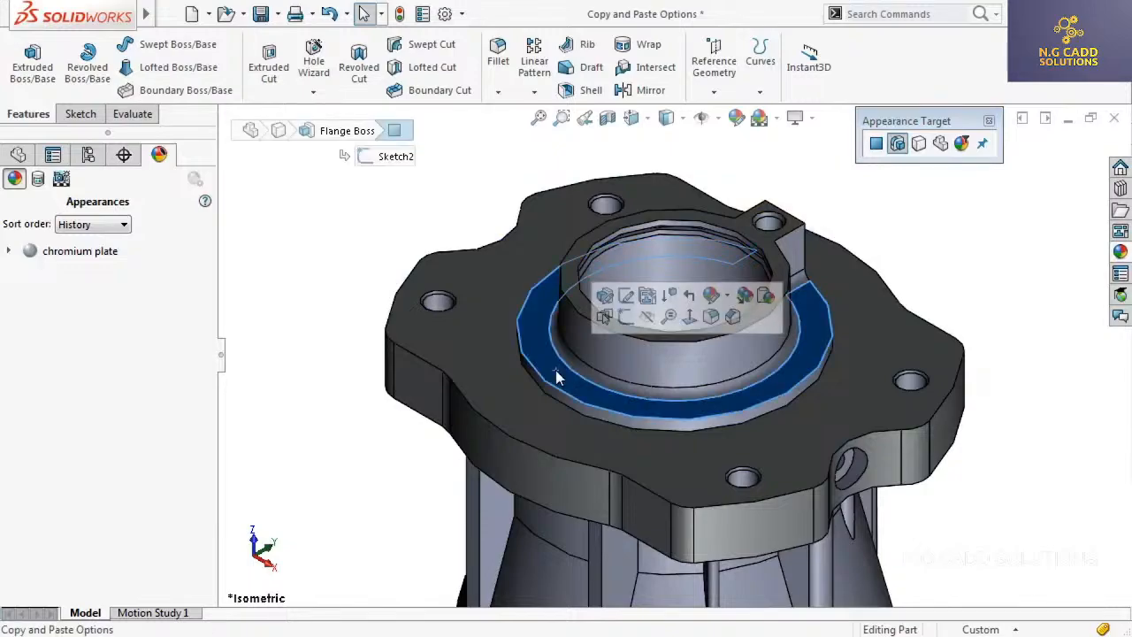
click(765, 297)
click(763, 298)
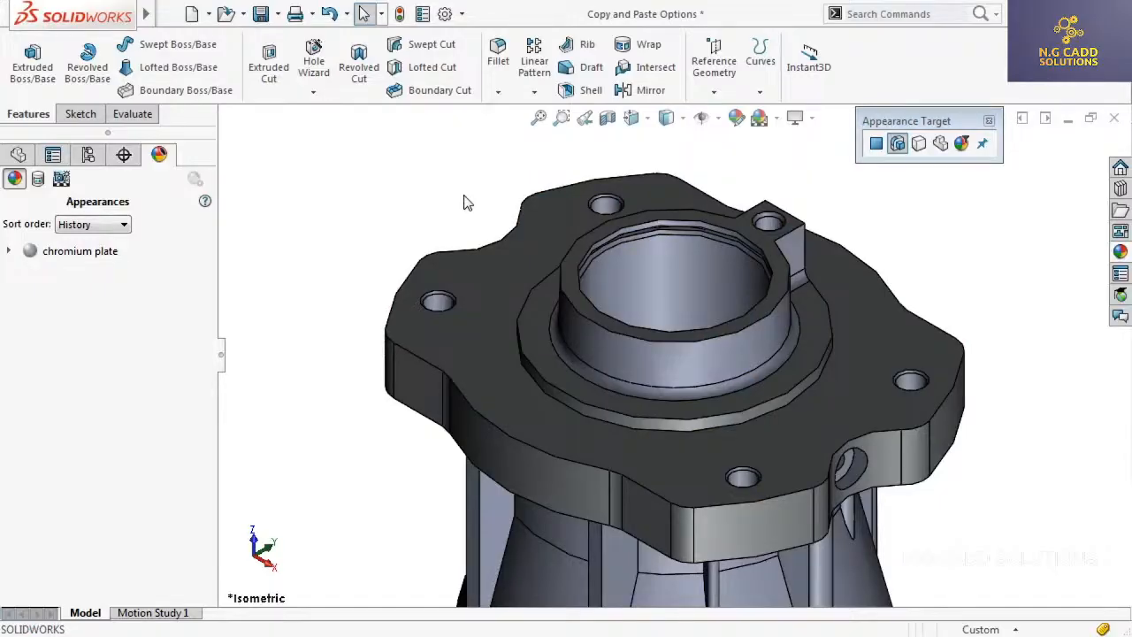
Copy the appearance of the flange's top face and paste it onto the Keyed Flange Boss feature from its cylindrical face
click(504, 370)
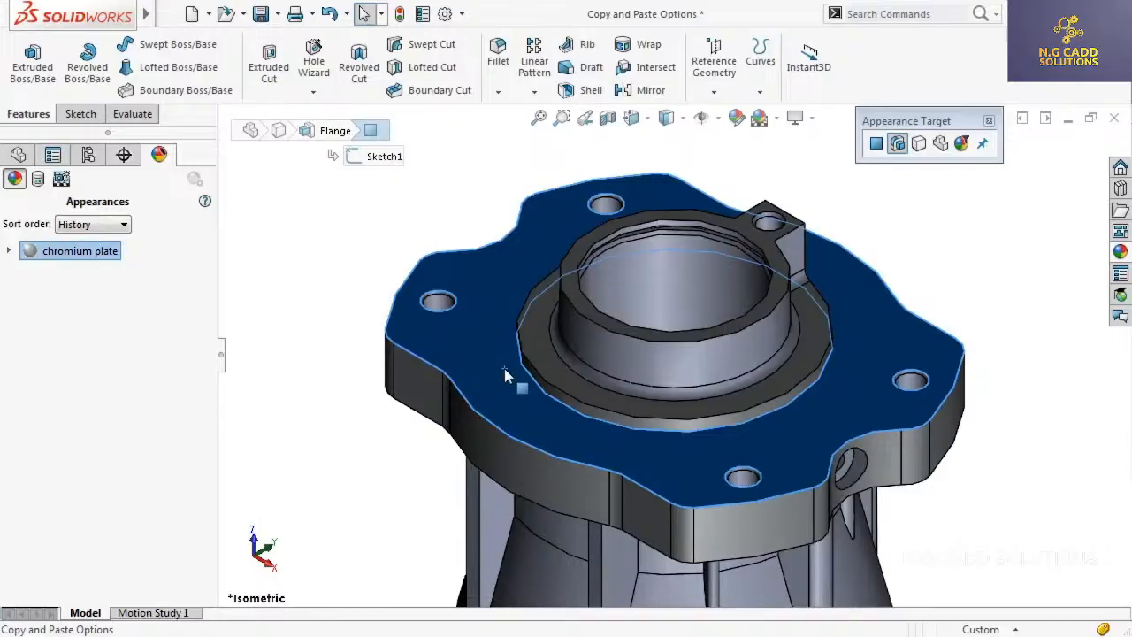
click(504, 370)
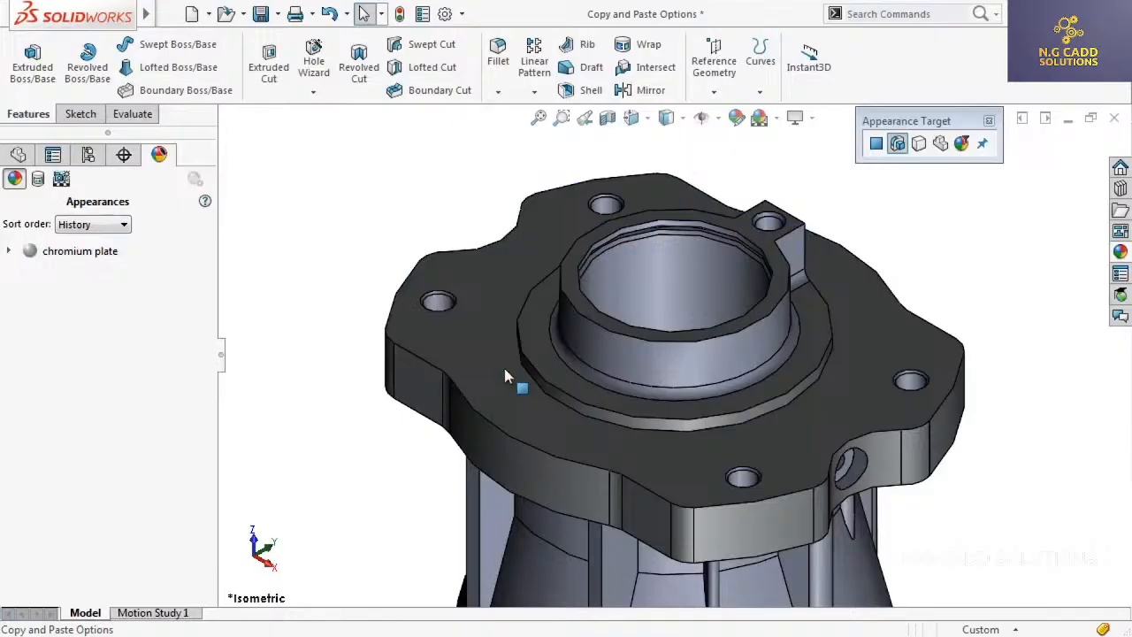
click(591, 354)
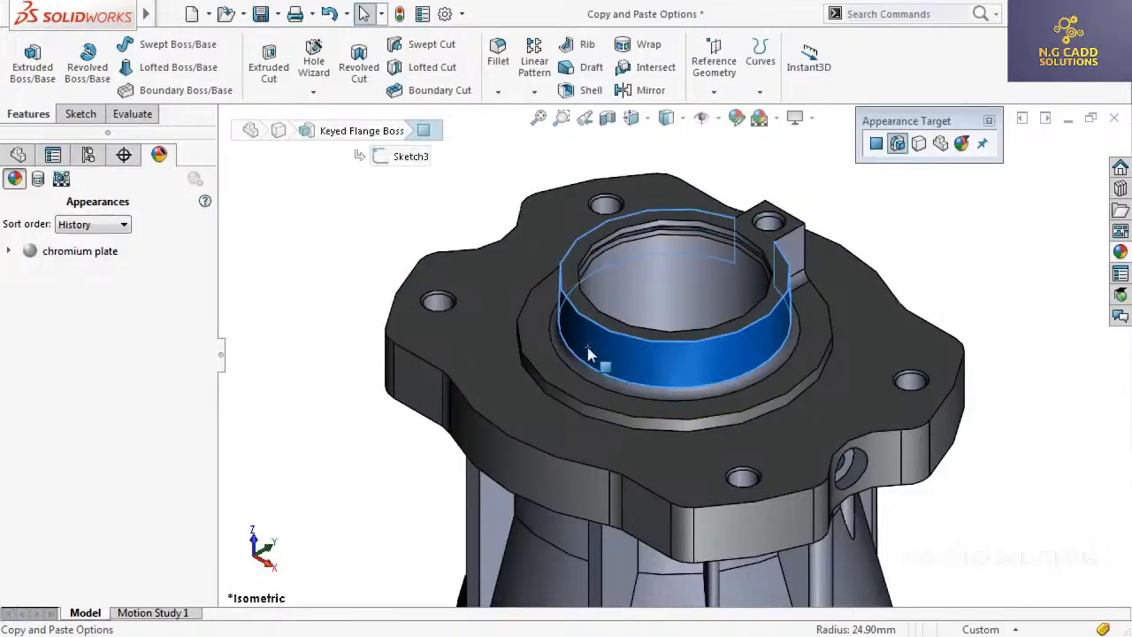
key(ctrl+v)
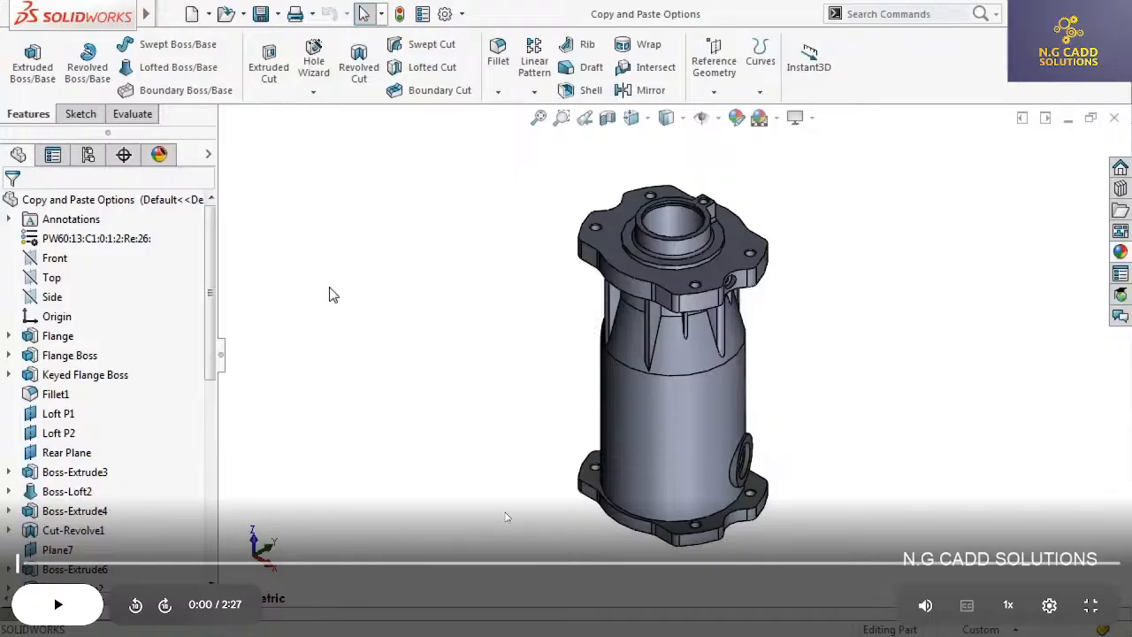
Close the Copy and Paste Options video and open 5-Textural Appearances.mp4 in full screen
key(Escape)
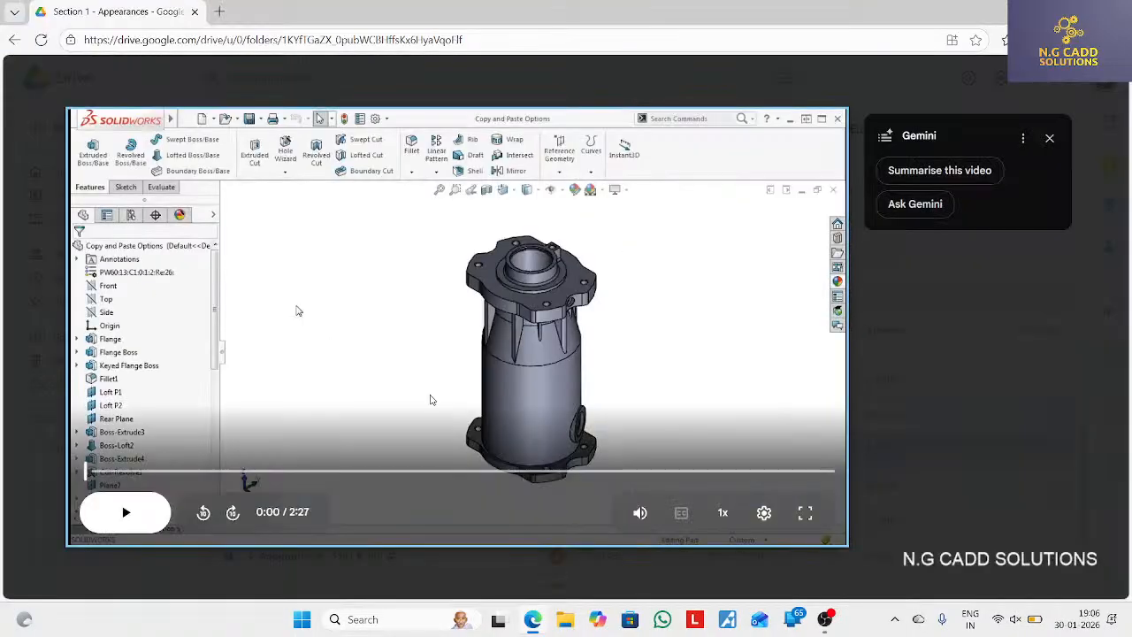
click(29, 78)
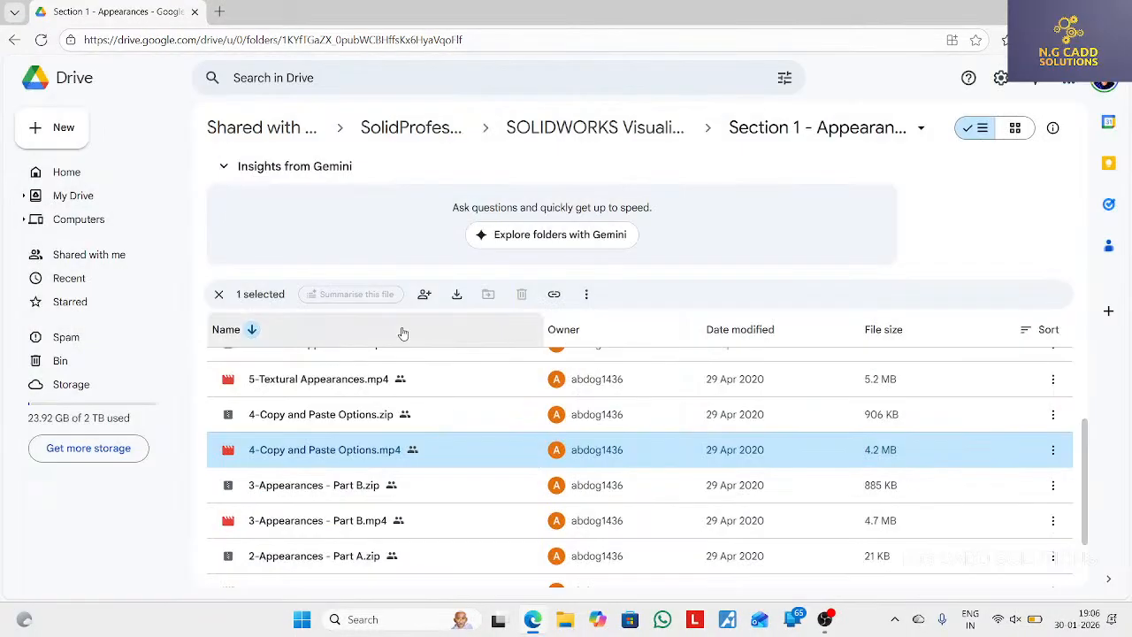
scroll(380, 421, up, 1)
double_click(394, 452)
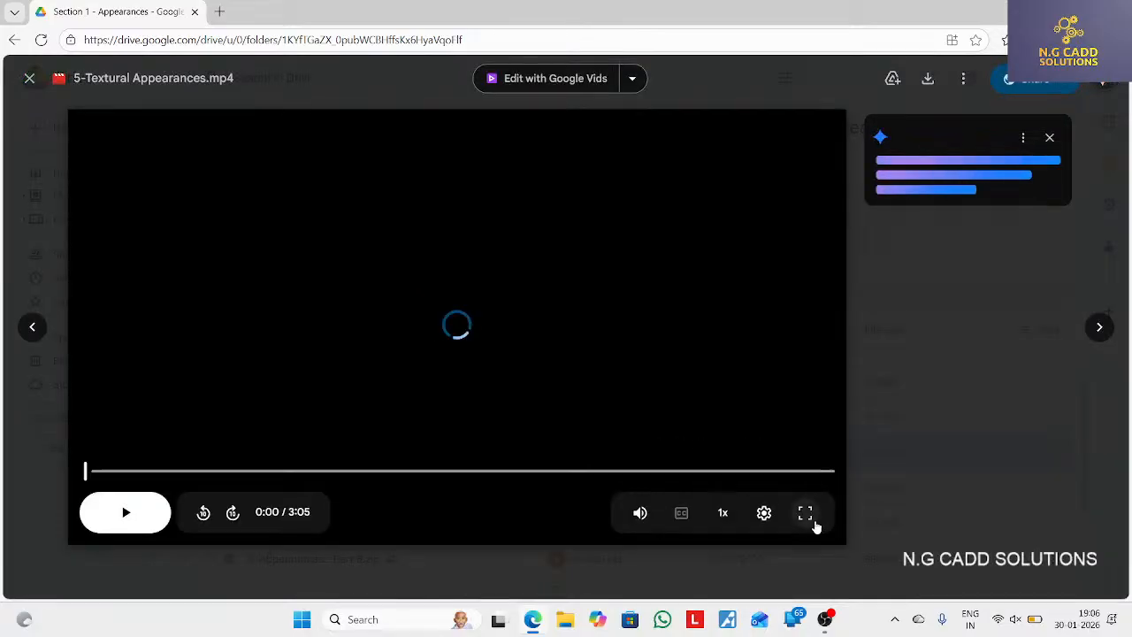
click(807, 515)
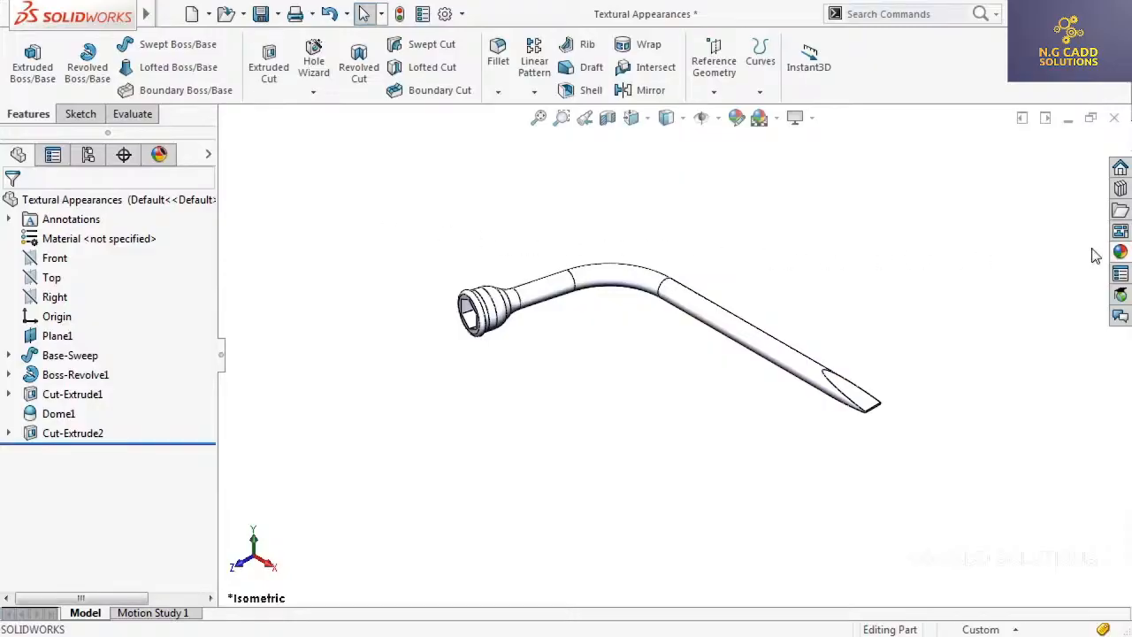
Apply the default texture appearance to the whole part and replace its image with basket1 from the fabric textures folder
click(1118, 255)
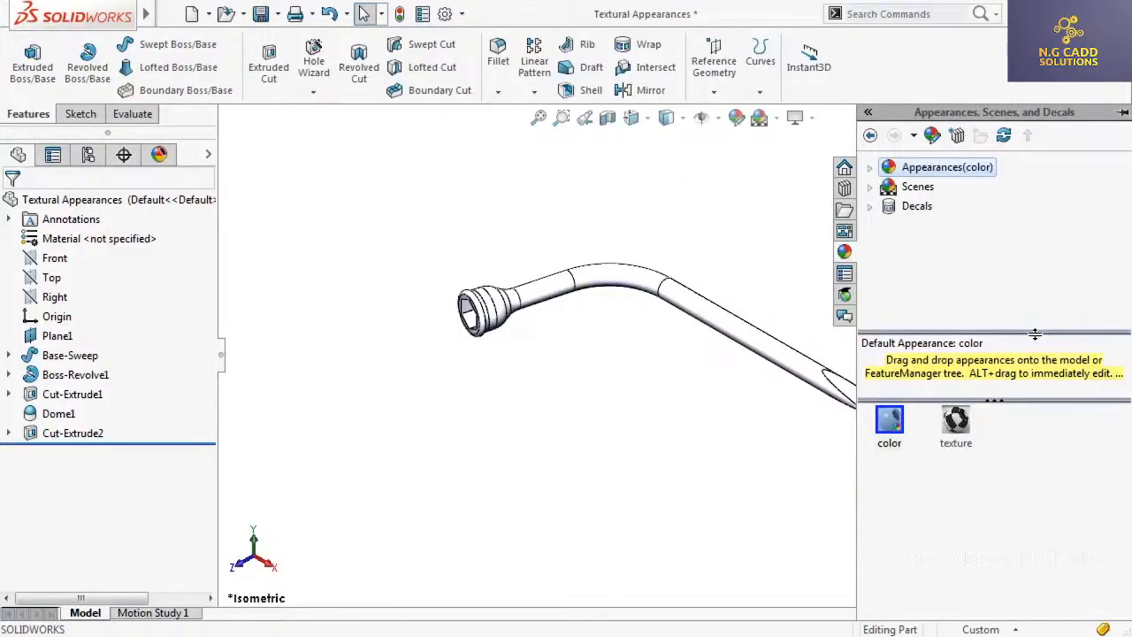
double_click(954, 426)
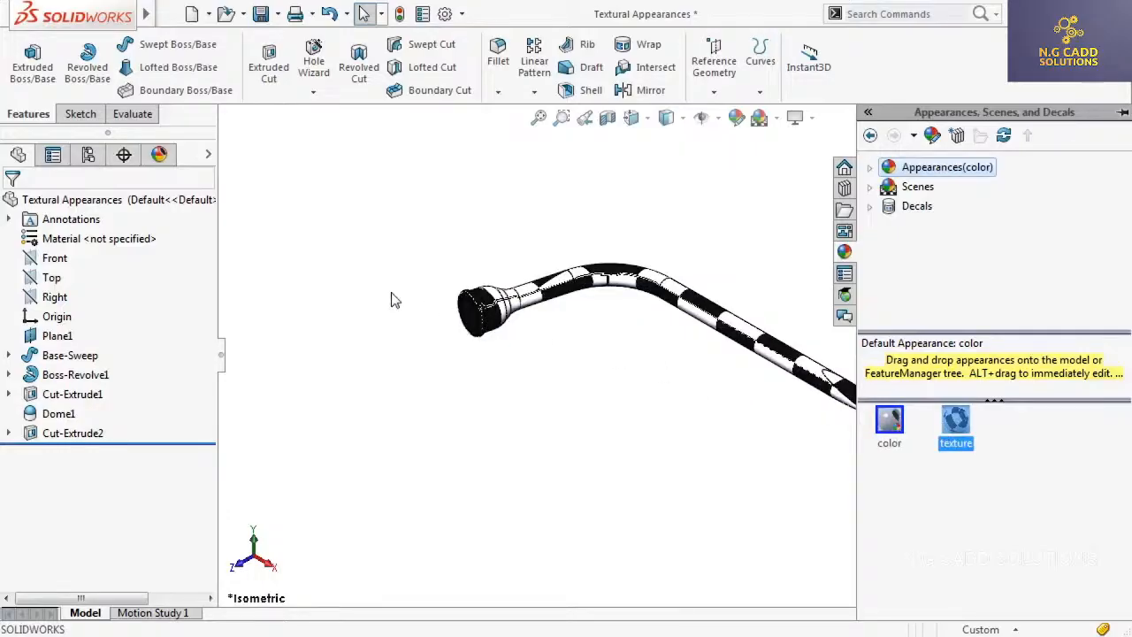
right_click(155, 203)
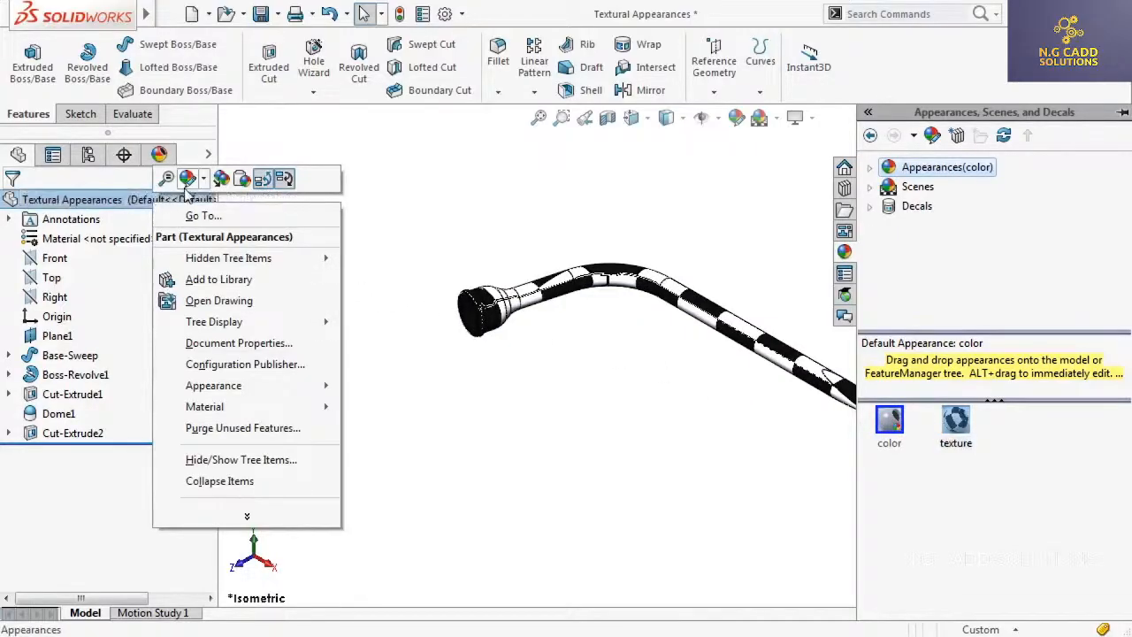
click(188, 178)
click(207, 217)
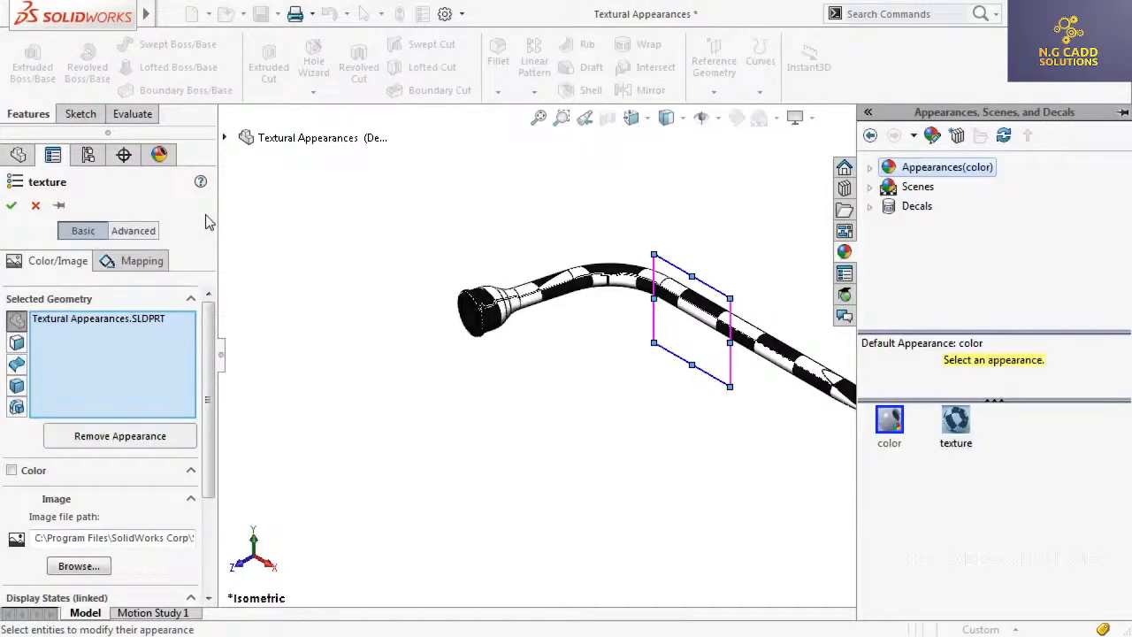
click(80, 566)
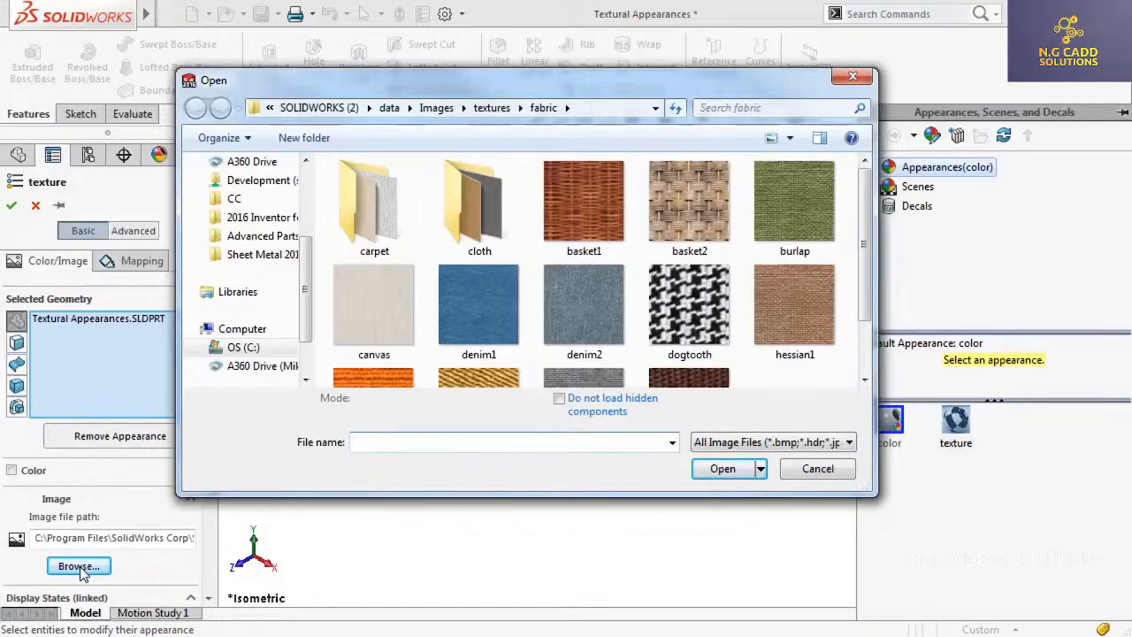
click(581, 200)
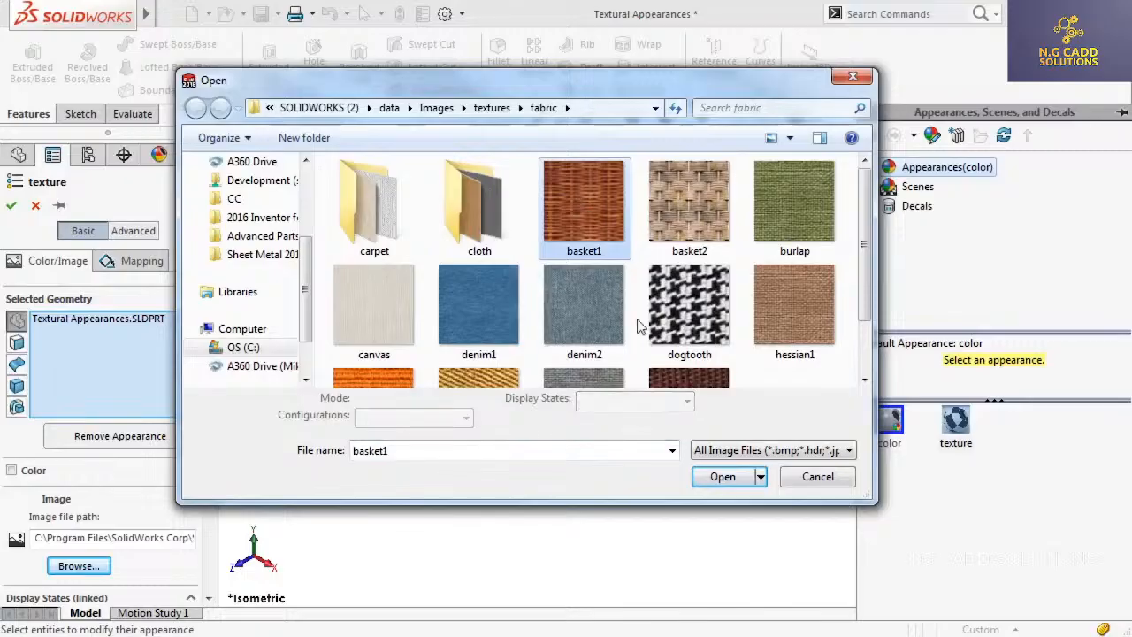
click(723, 477)
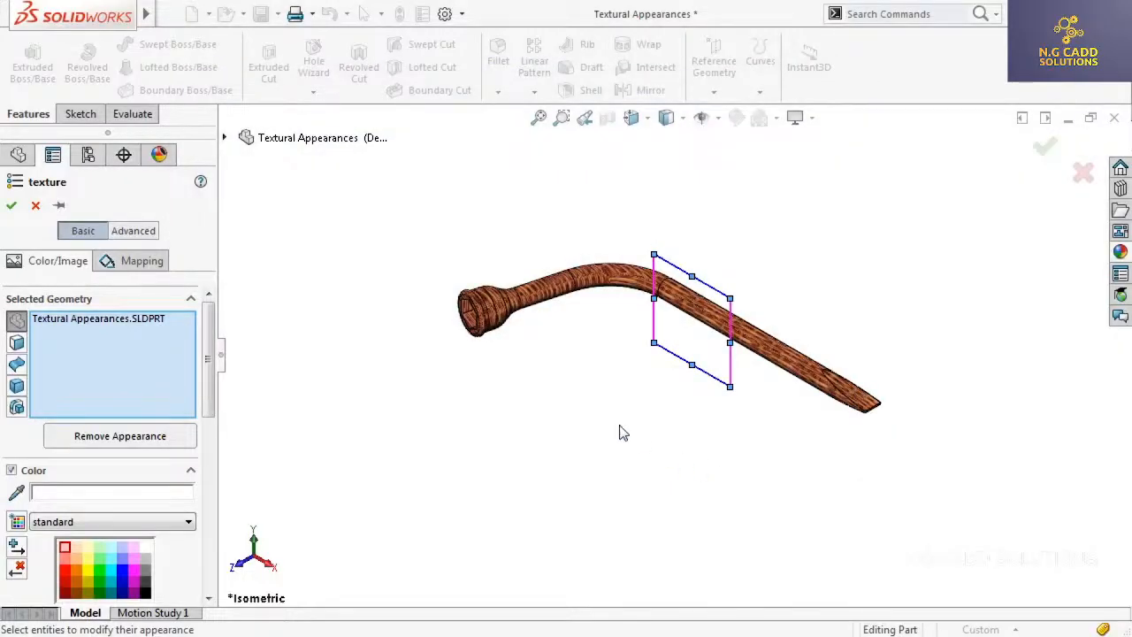
Try the surface, projection and spherical mapping styles on the basket texture, and set its mapping style to cylindrical
click(142, 261)
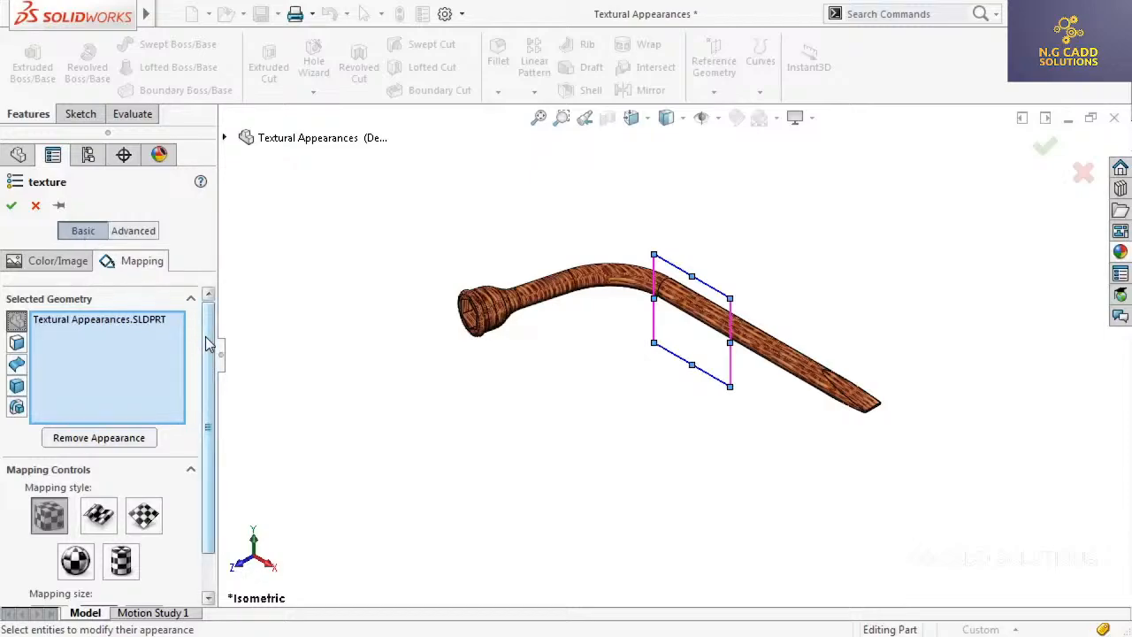
scroll(209, 346, down, 2)
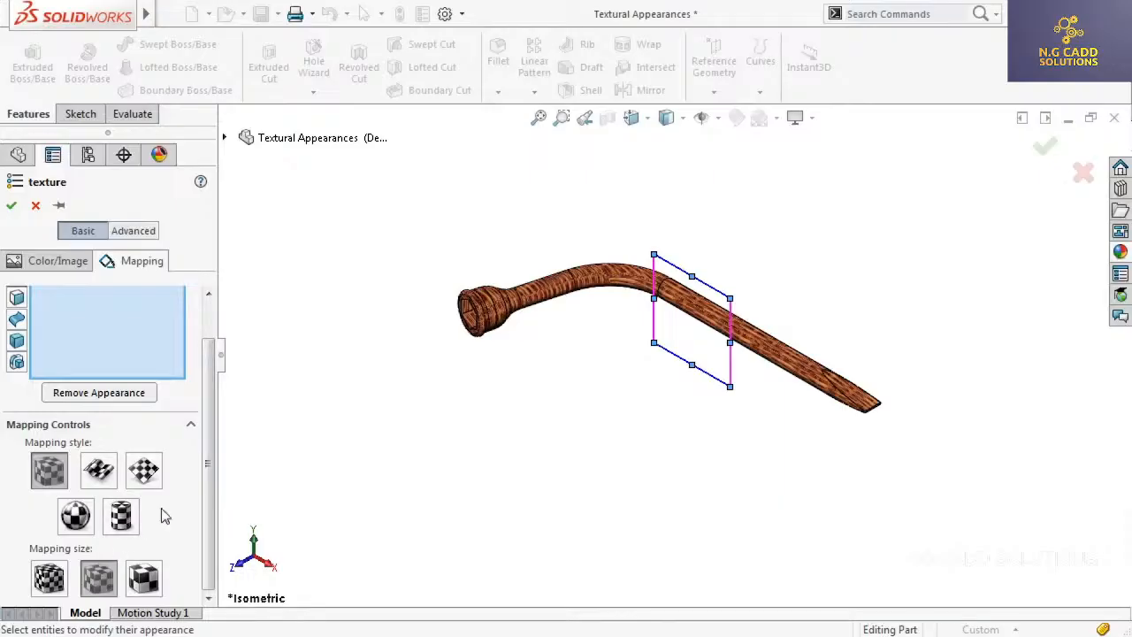
scroll(520, 343, down, 1)
scroll(520, 340, down, 2)
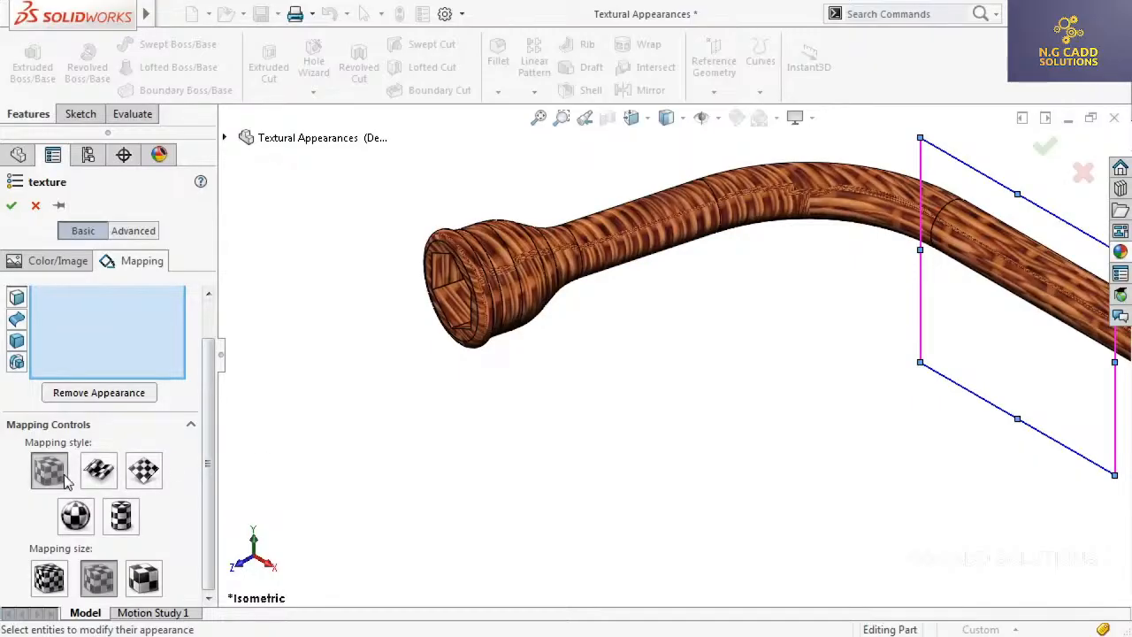
click(99, 471)
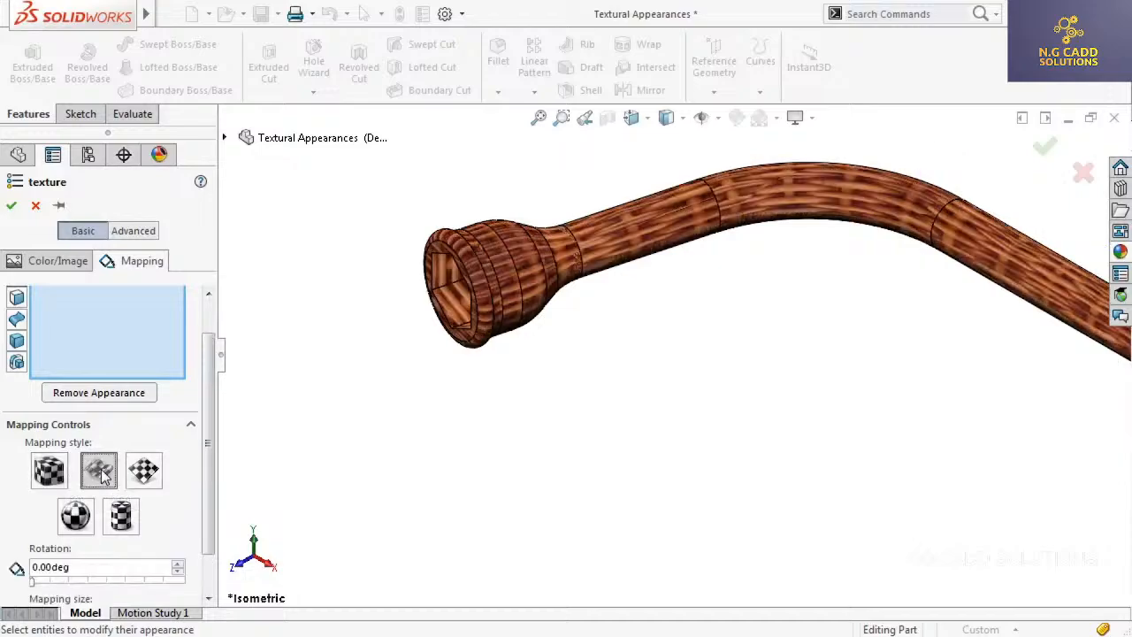
click(144, 471)
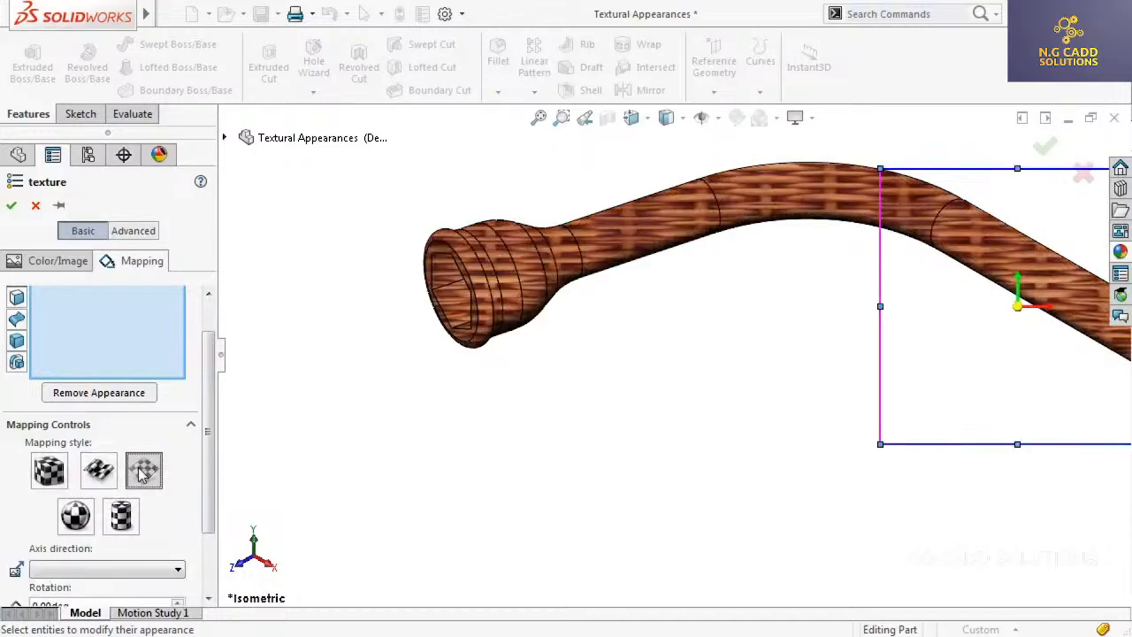
click(78, 516)
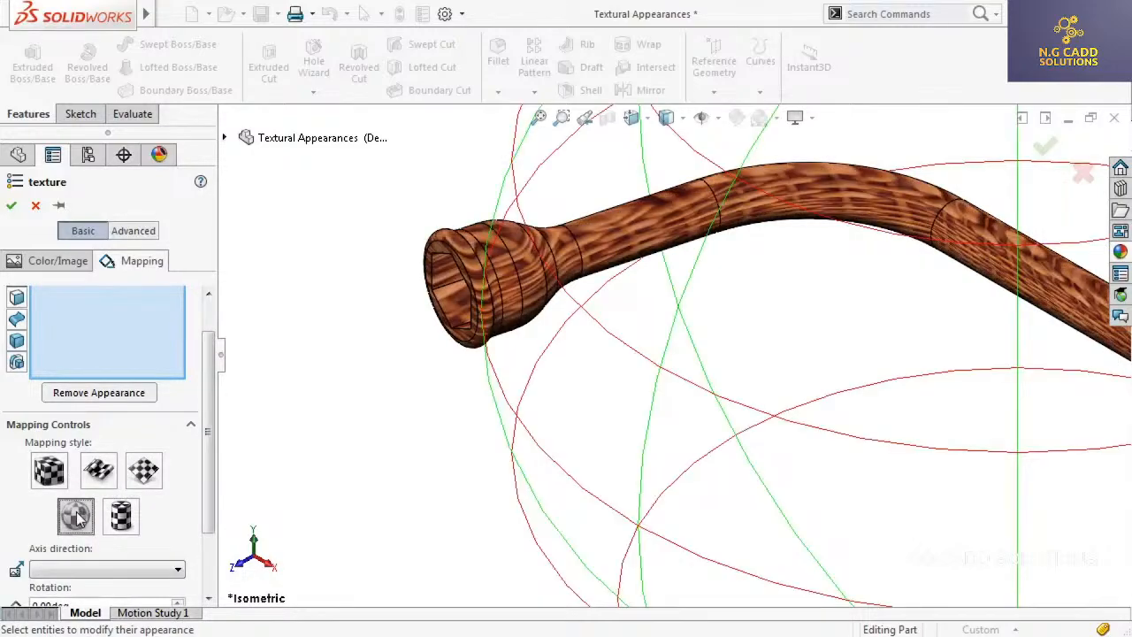
click(122, 522)
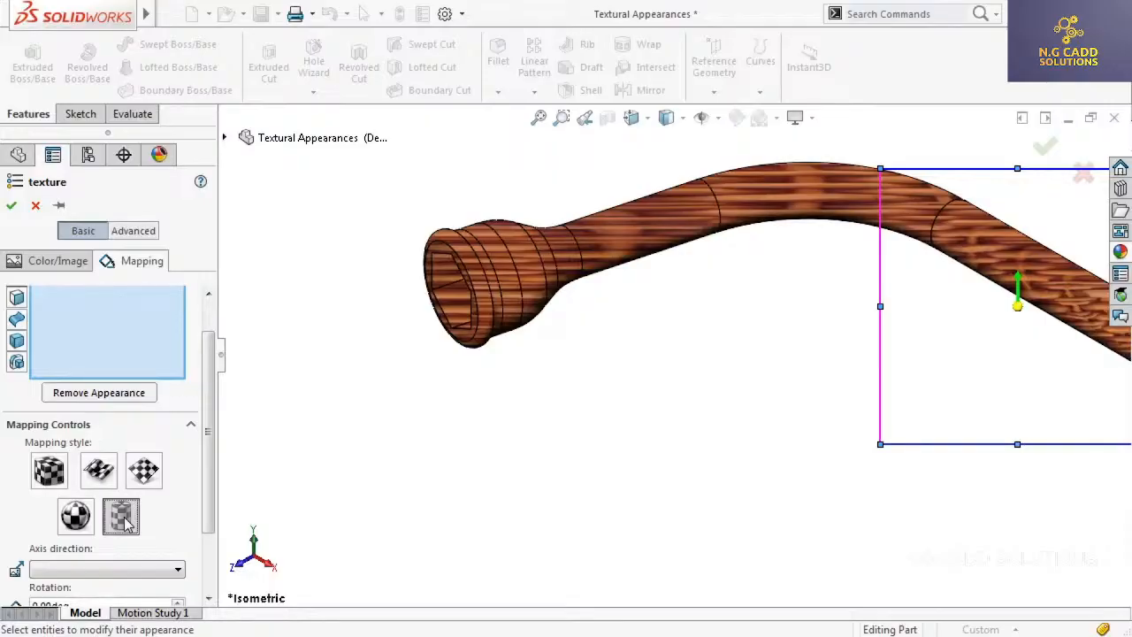
Try the small and large mapping sizes on the texture, set the medium size and accept the appearance
drag(212, 481, 206, 538)
click(48, 584)
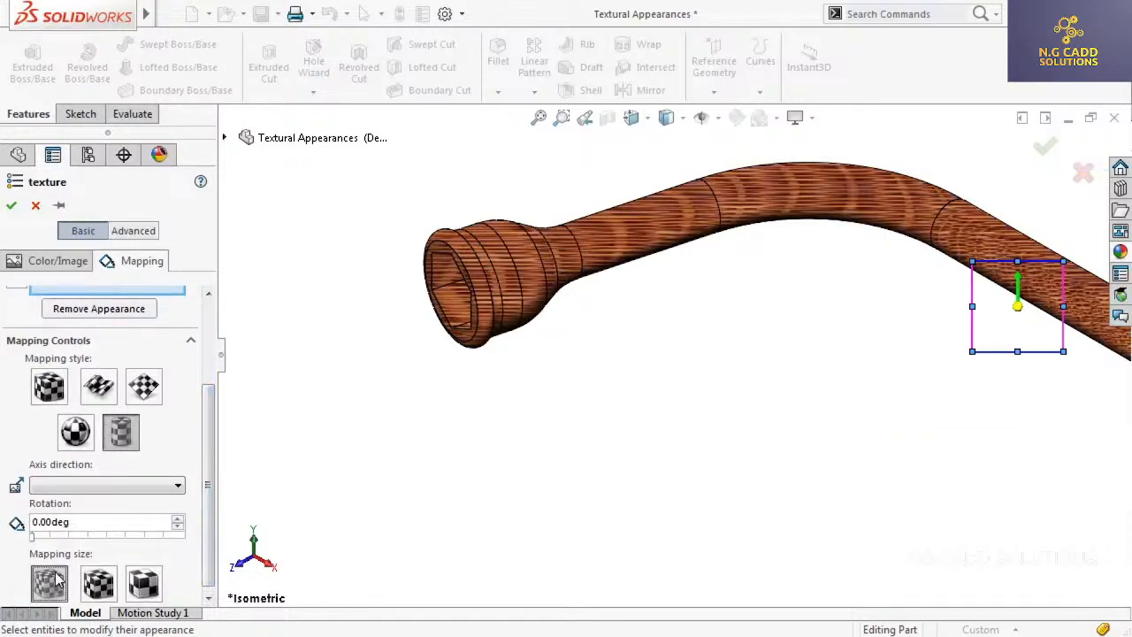
click(98, 584)
click(144, 584)
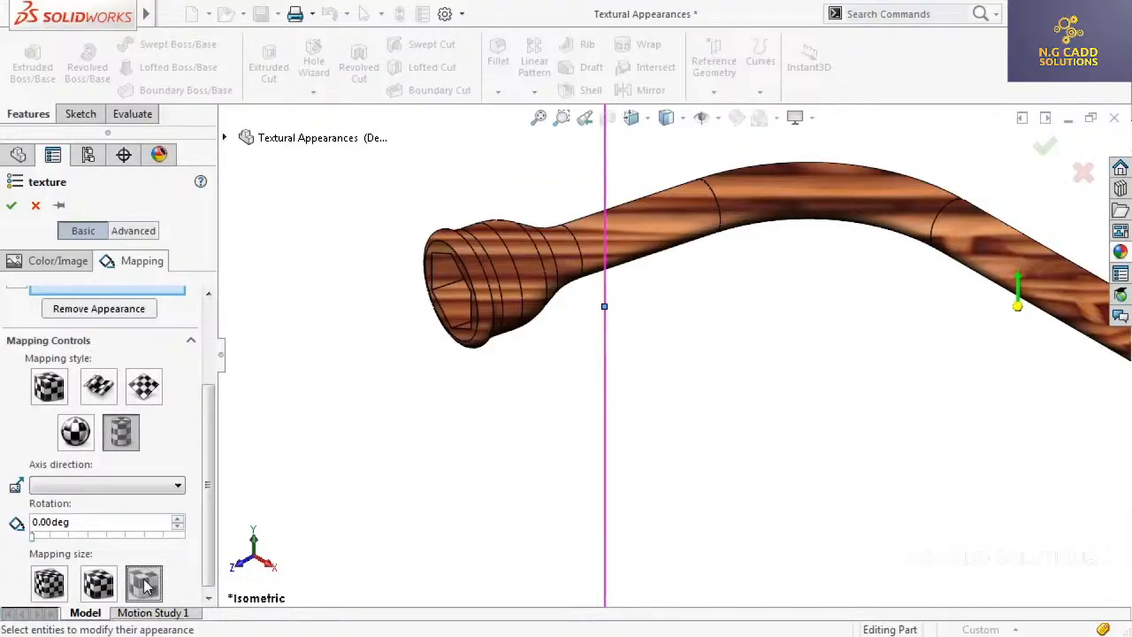
click(103, 588)
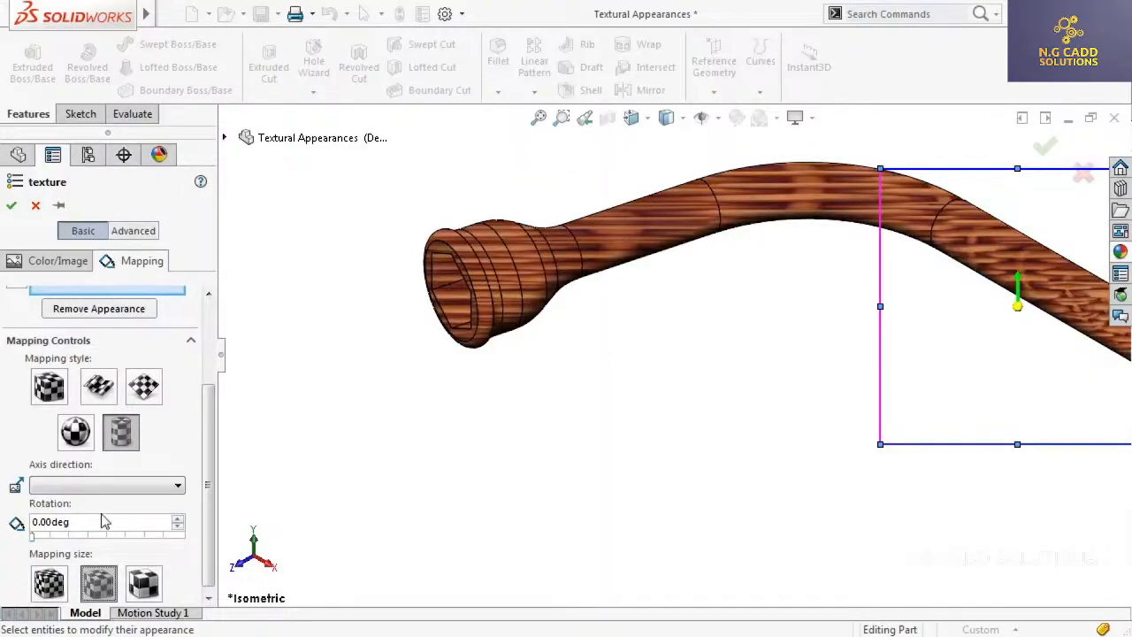
click(11, 205)
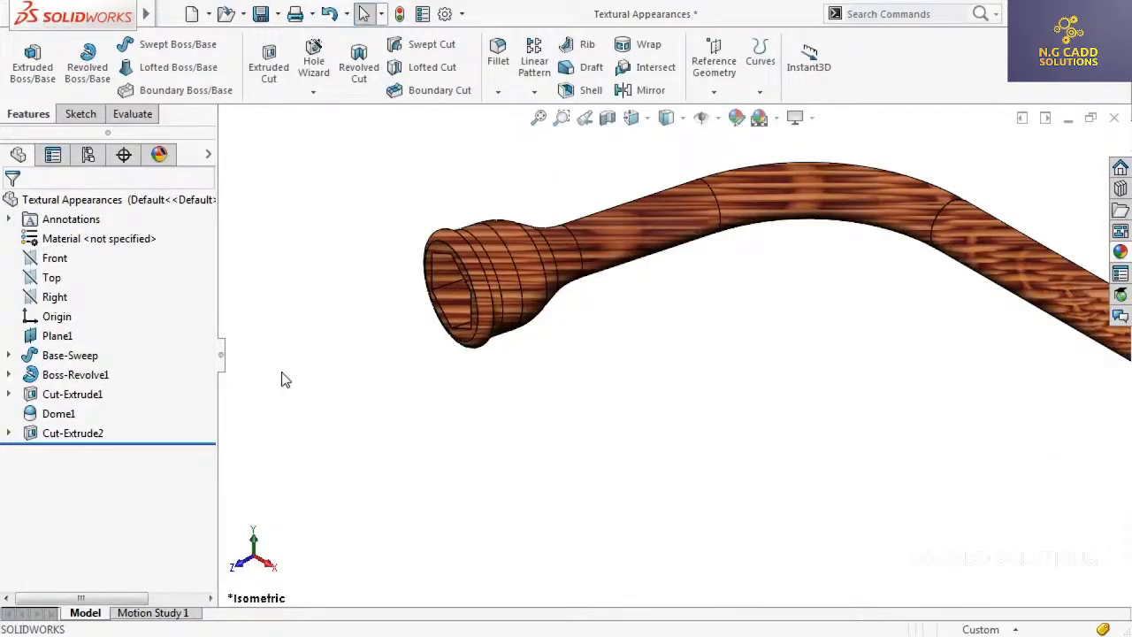
key(f)
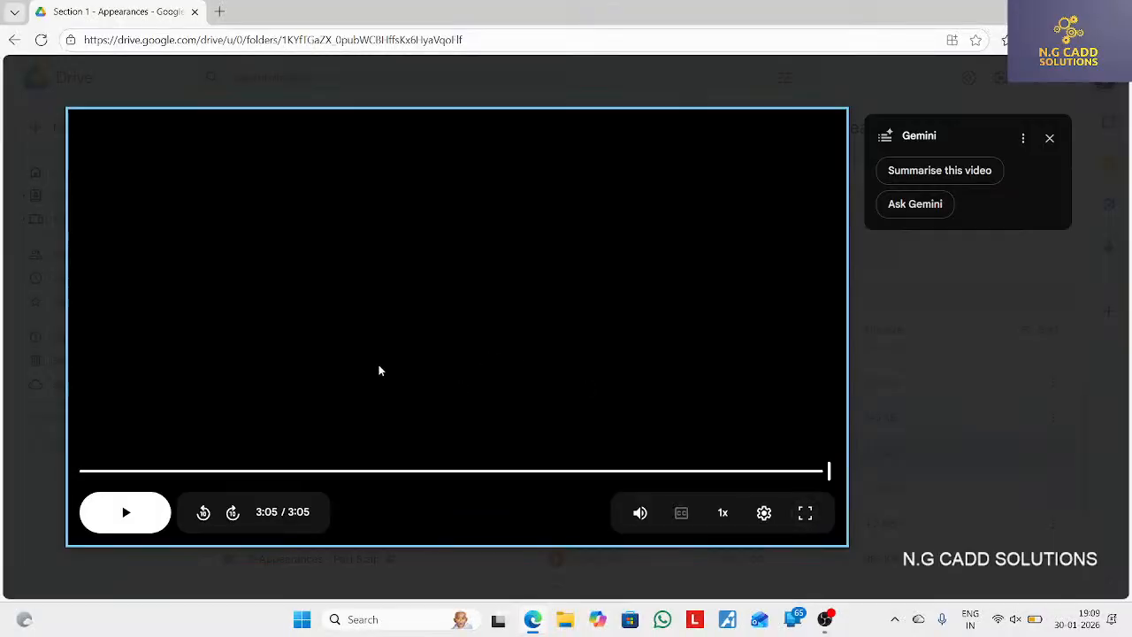
Close the Textural Appearances video, then open 6-Advanced Mapping Options.mp4 and play it outside full screen
key(Escape)
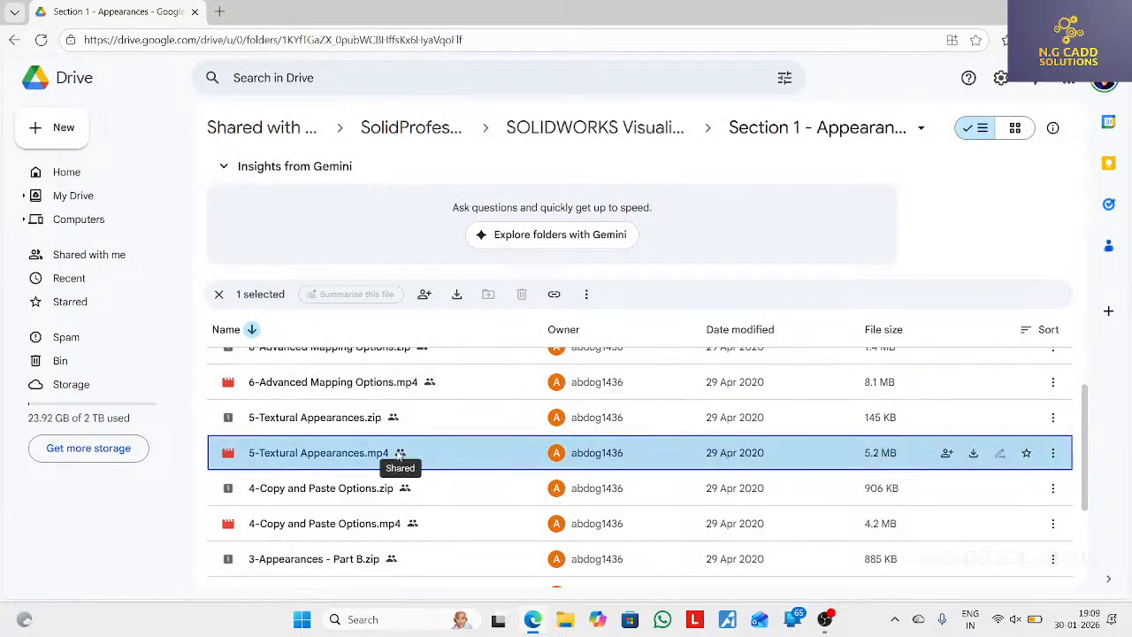
double_click(436, 372)
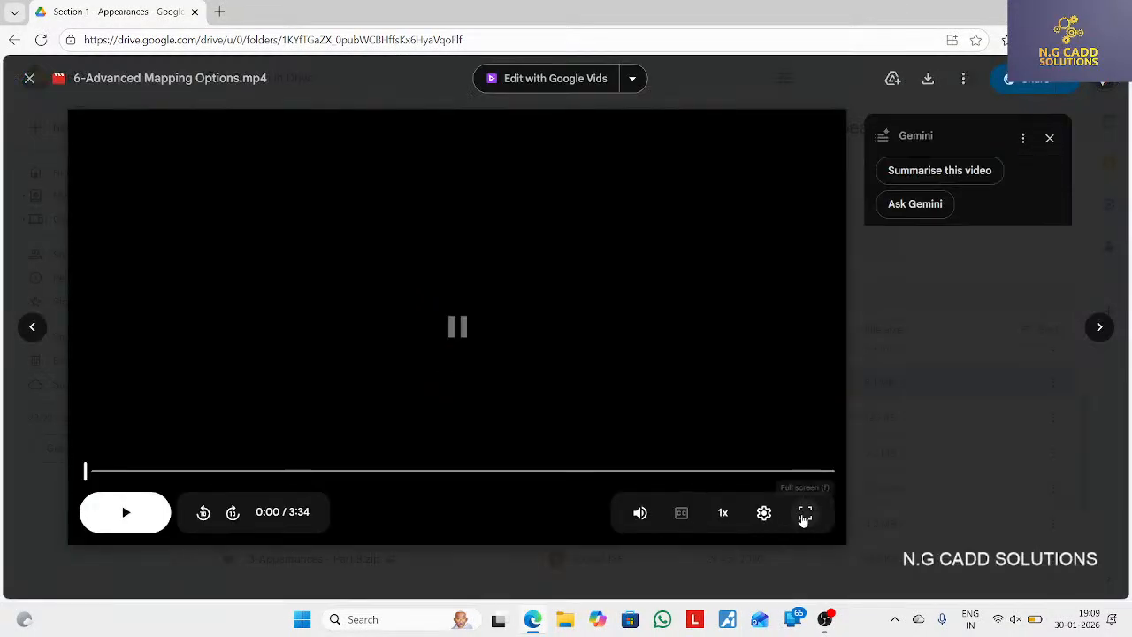
click(804, 513)
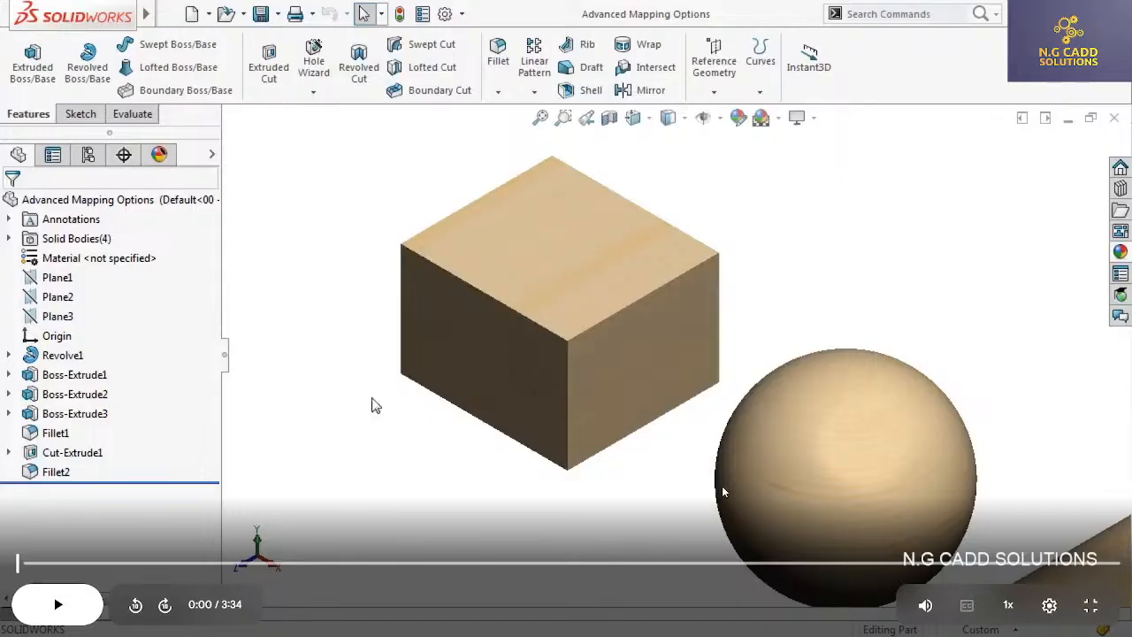
double_click(723, 488)
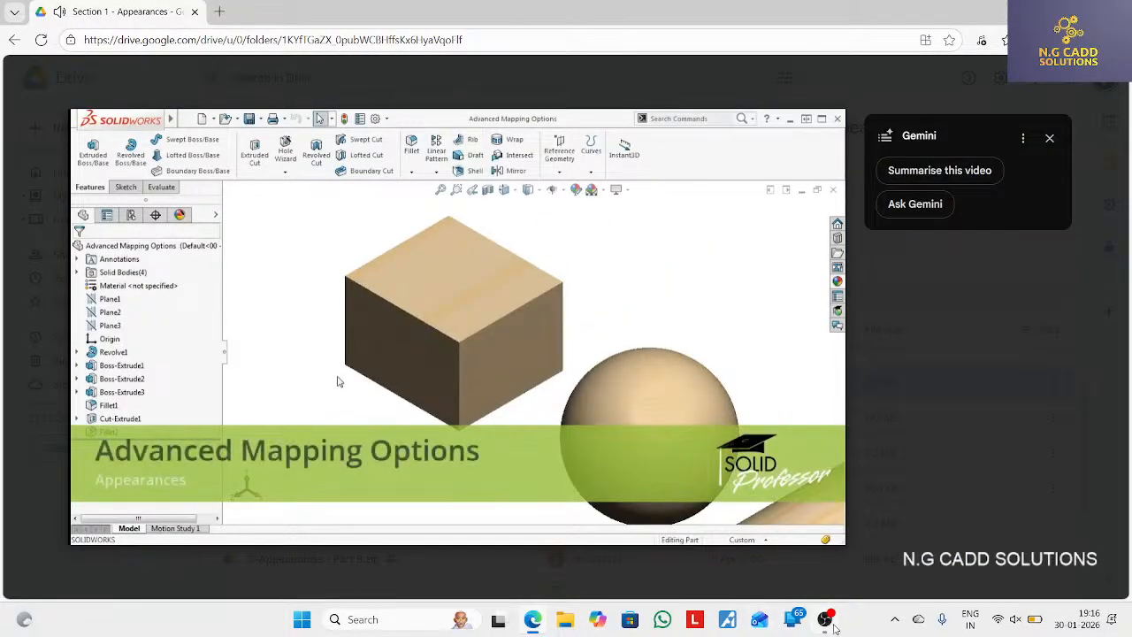